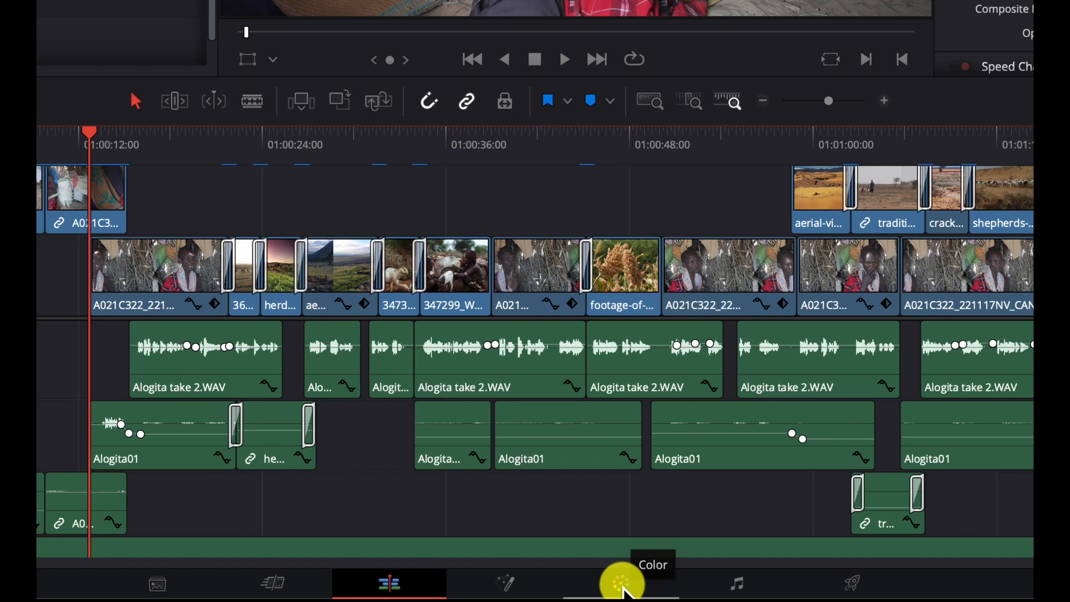
Switch to the Color page and toggle the clip thumbnail strip off and back on.
left_click(622, 589)
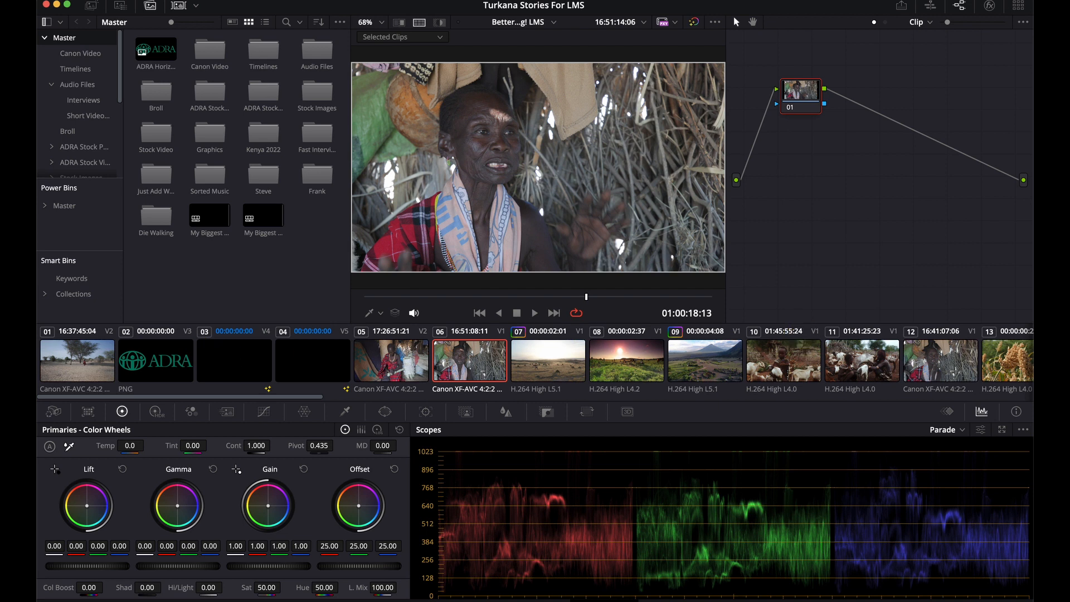
left_click(179, 6)
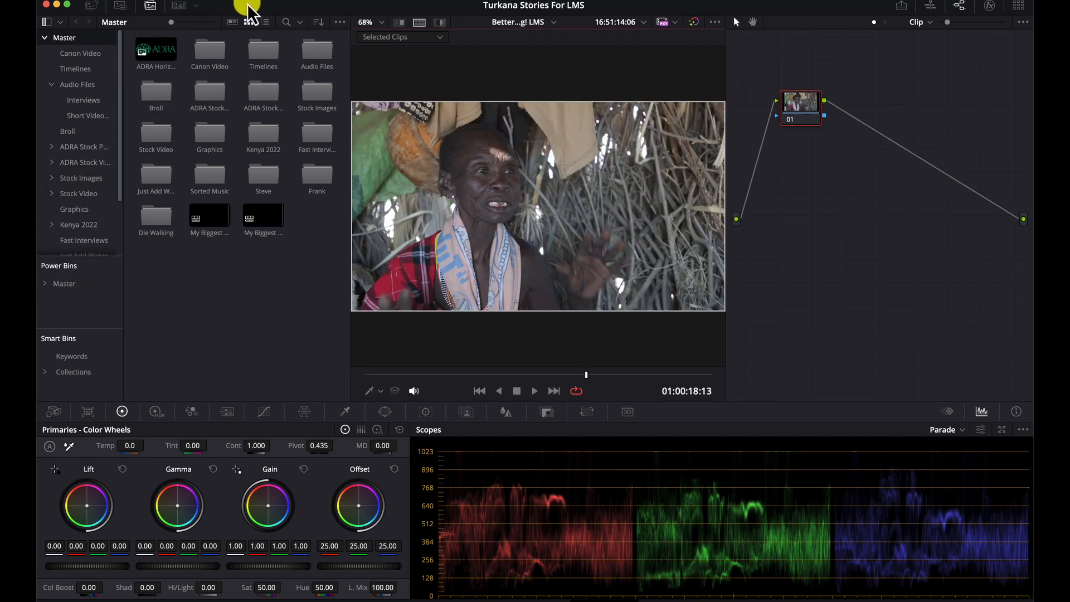
left_click(179, 7)
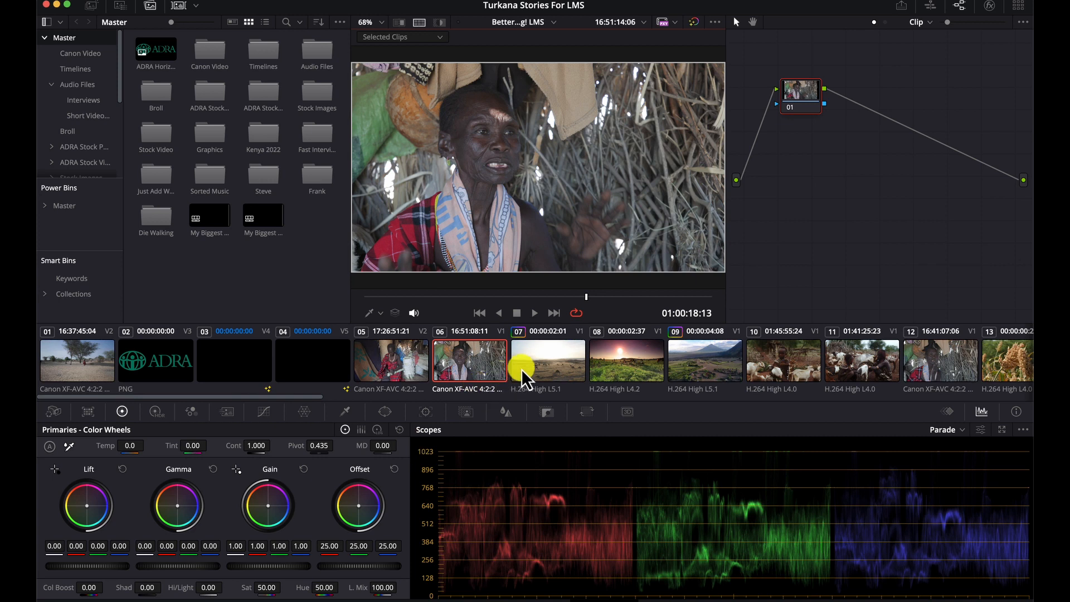
Look through clips 07 to 10 in the viewer on the Color page.
left_click(543, 362)
left_click(624, 355)
left_click(689, 357)
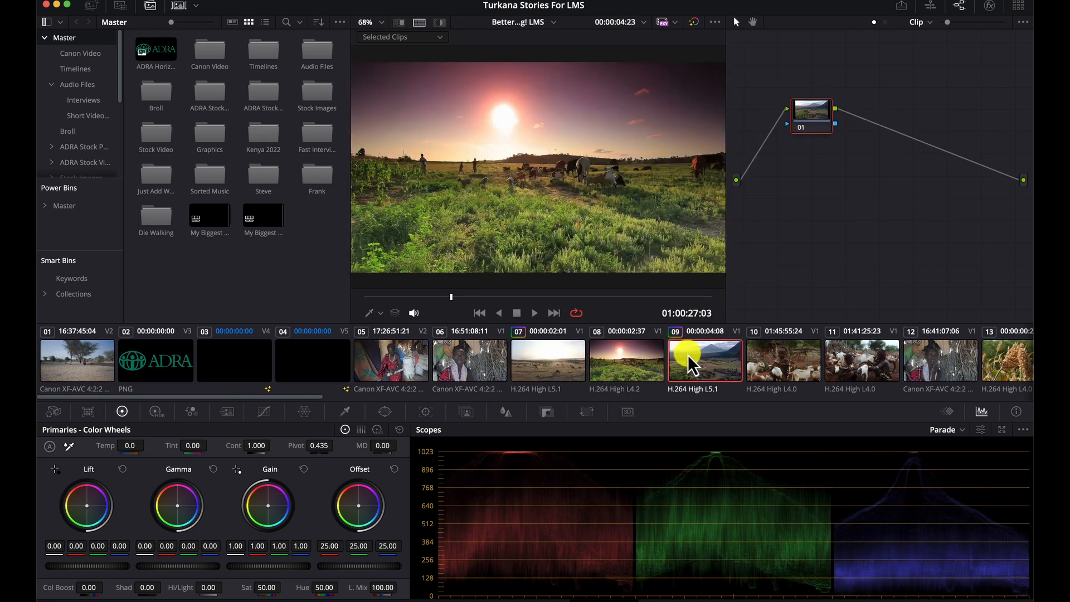
left_click(780, 356)
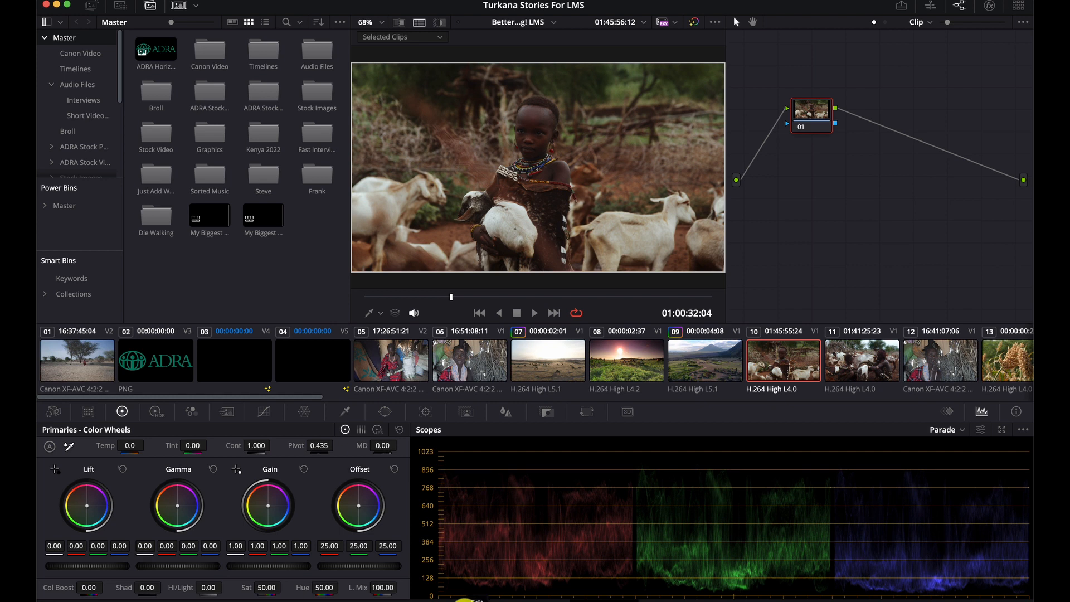
On the Edit page, move the playhead to the interview clip at 01:00:42:04 and view that clip on the Color page.
left_click(466, 599)
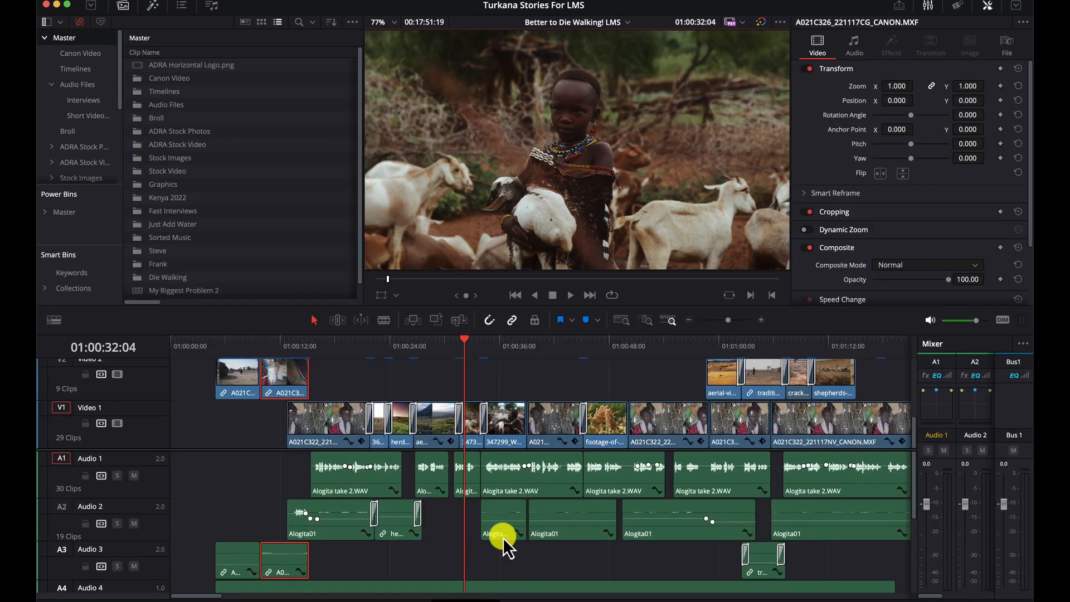
left_click_drag(467, 342, 554, 341)
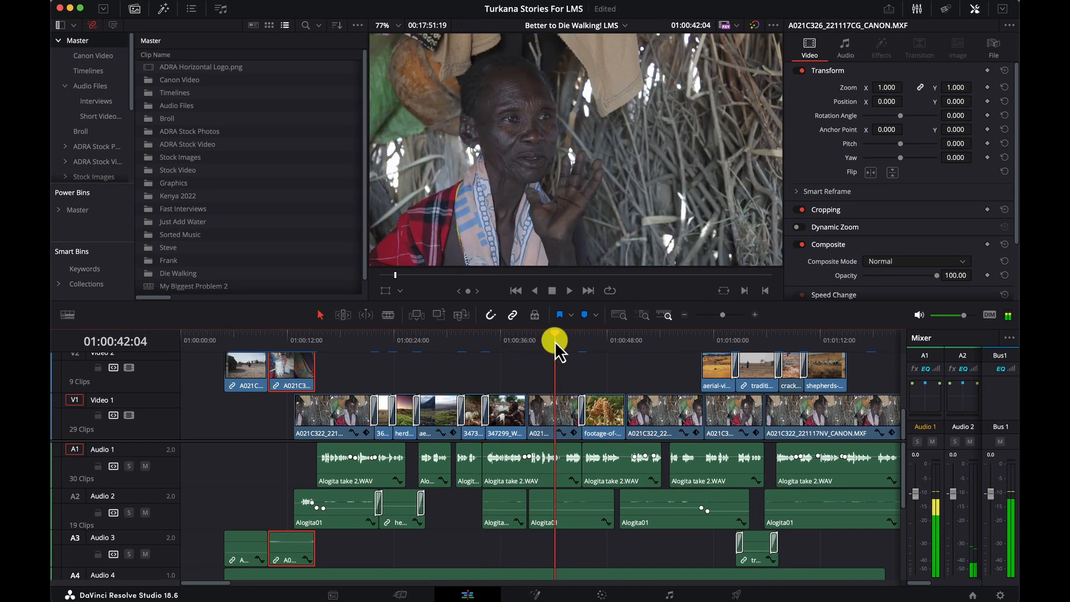
left_click(603, 592)
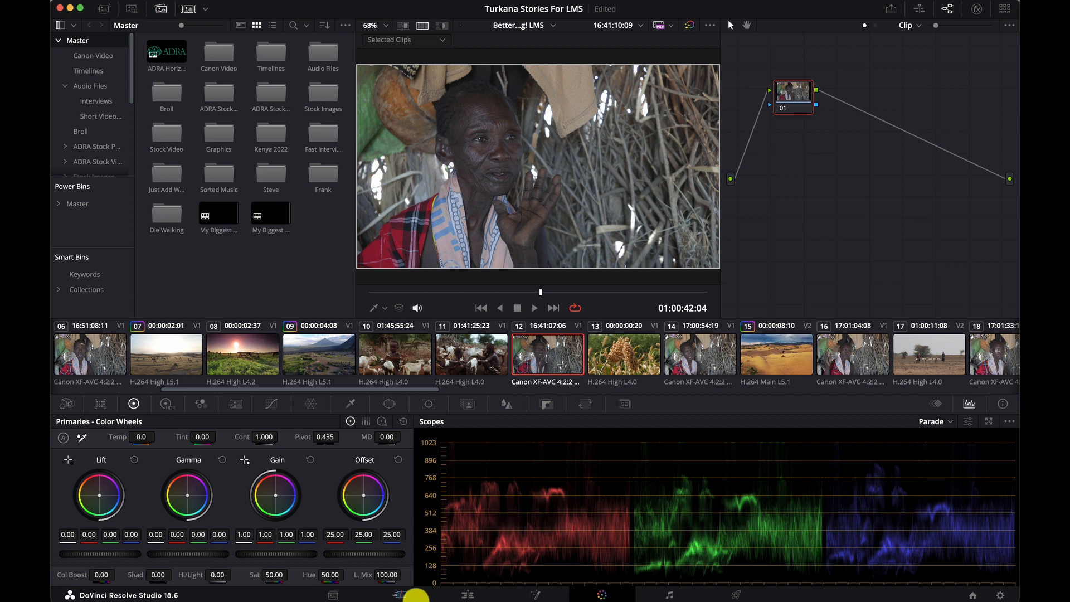
On the Edit page, move the playhead to the sorghum clip at 01:00:48:21 and view that clip on the Color page.
left_click(459, 594)
left_click_drag(561, 332, 613, 336)
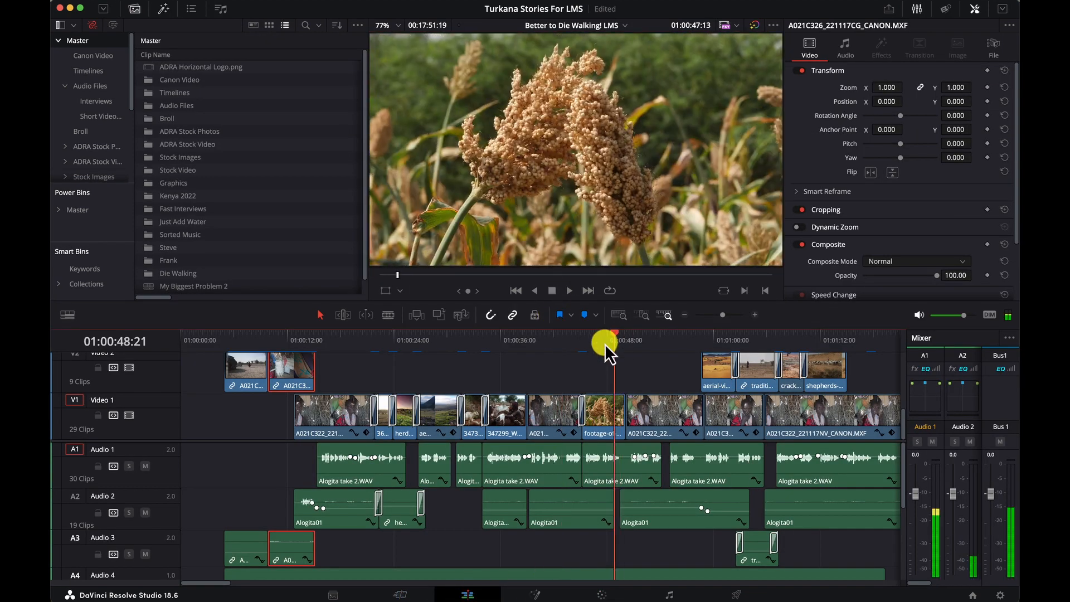
left_click(602, 595)
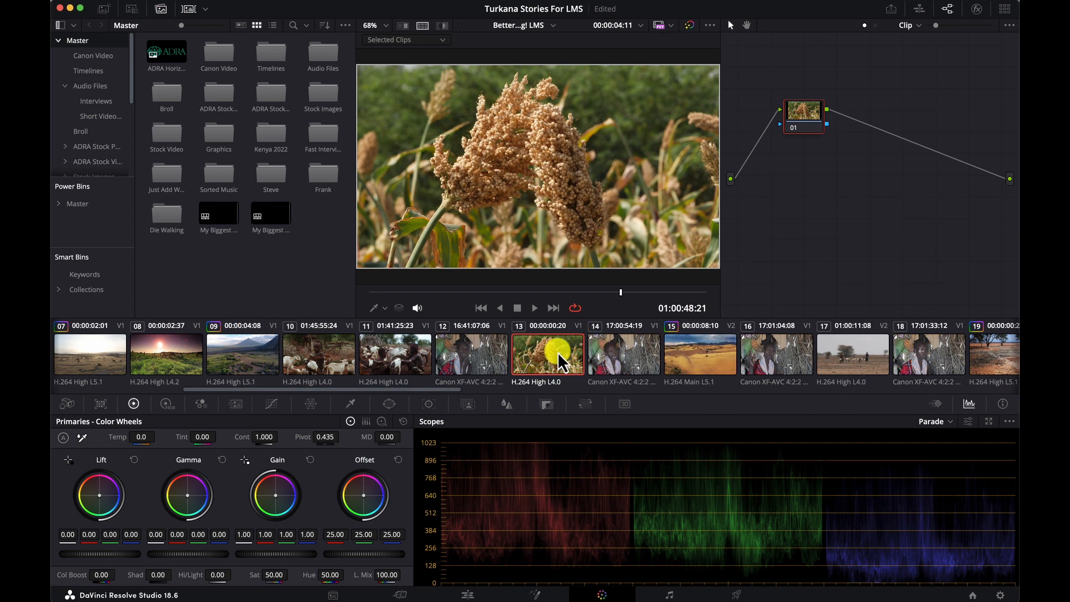
Look through interview and landscape clips 14 to 18, and return to sorghum clip 13.
left_click(620, 352)
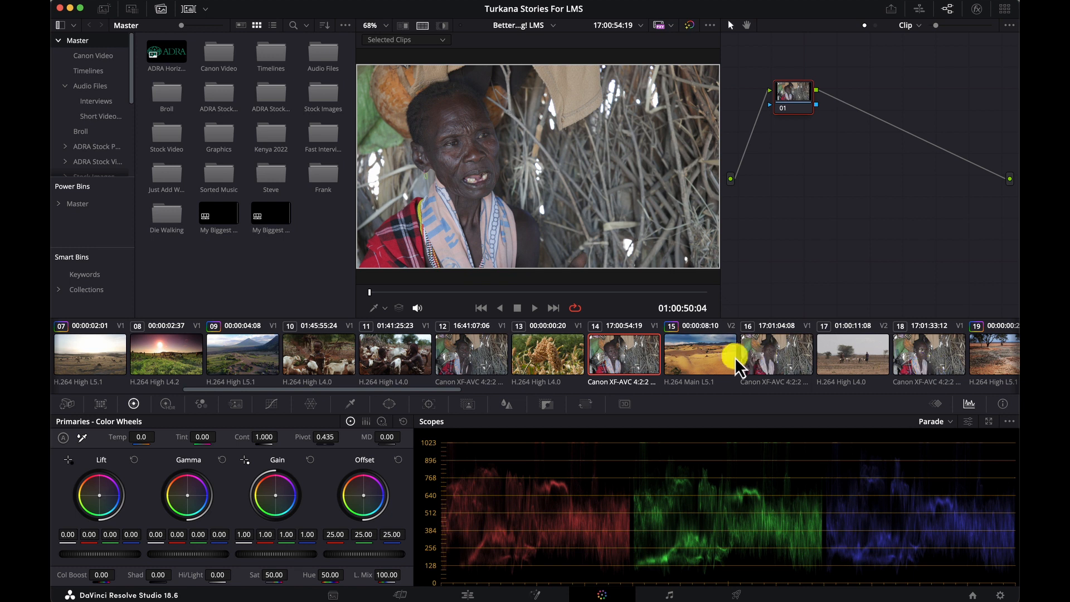
left_click(695, 358)
left_click(778, 356)
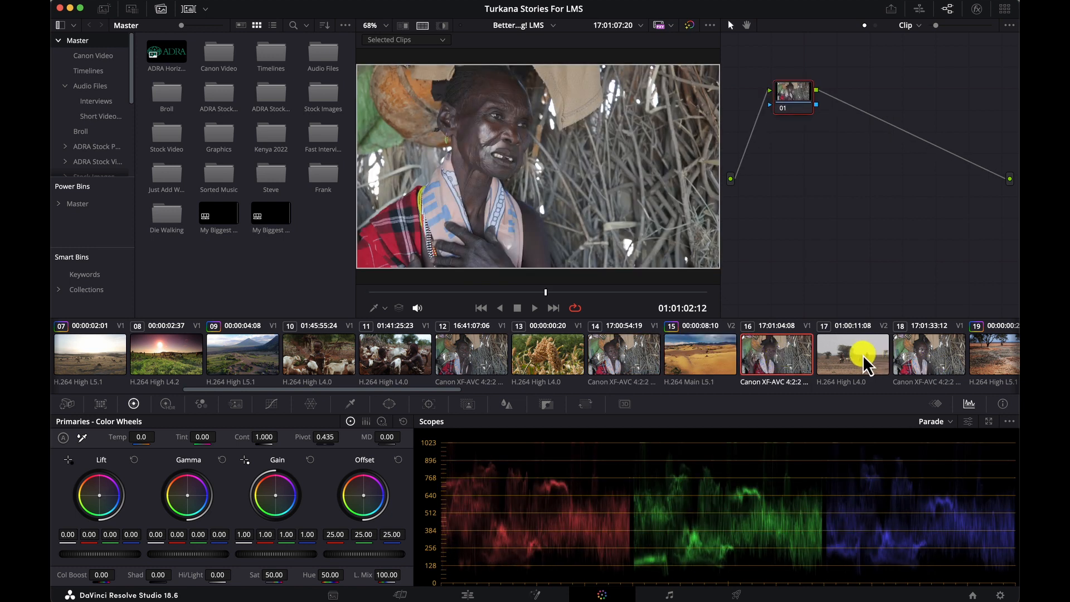
left_click(862, 354)
left_click(928, 349)
left_click(781, 353)
left_click(723, 350)
left_click(471, 355)
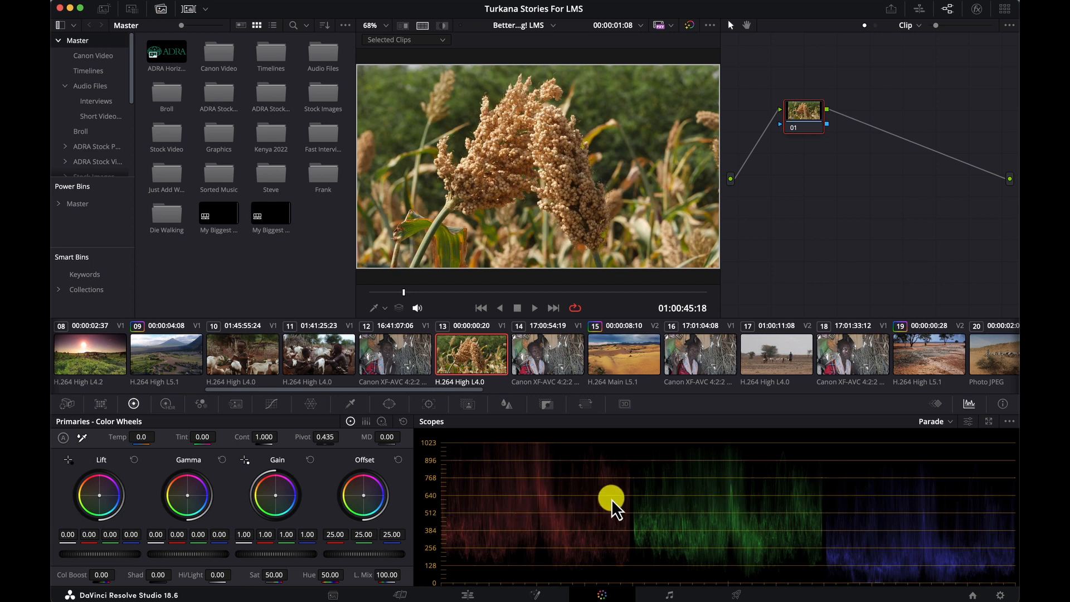
View the sorghum clip in the Waveform, Vectorscope and Histogram scopes.
left_click(950, 422)
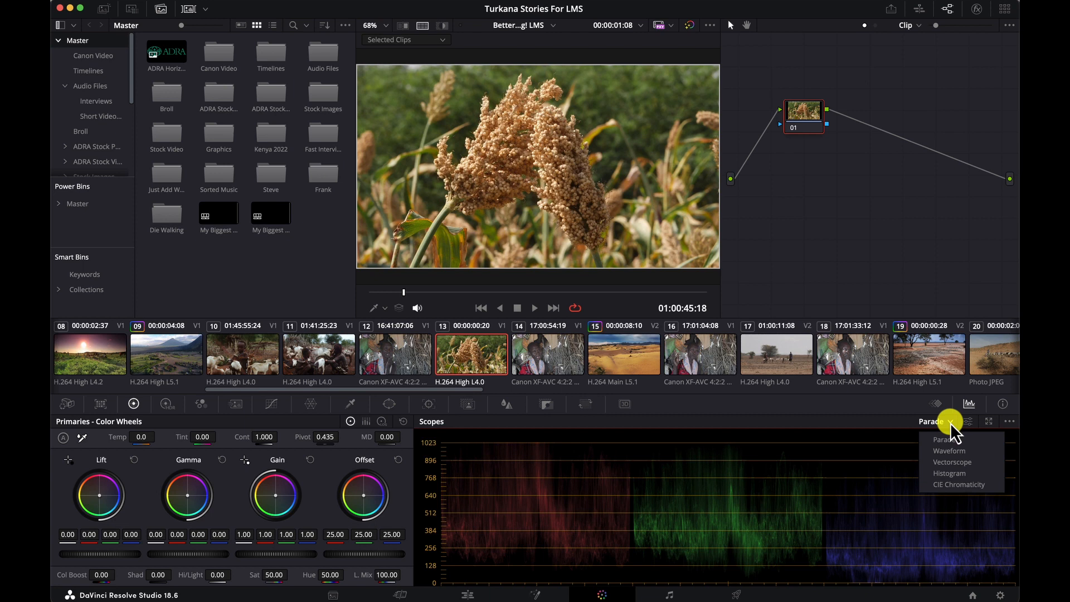
left_click(948, 452)
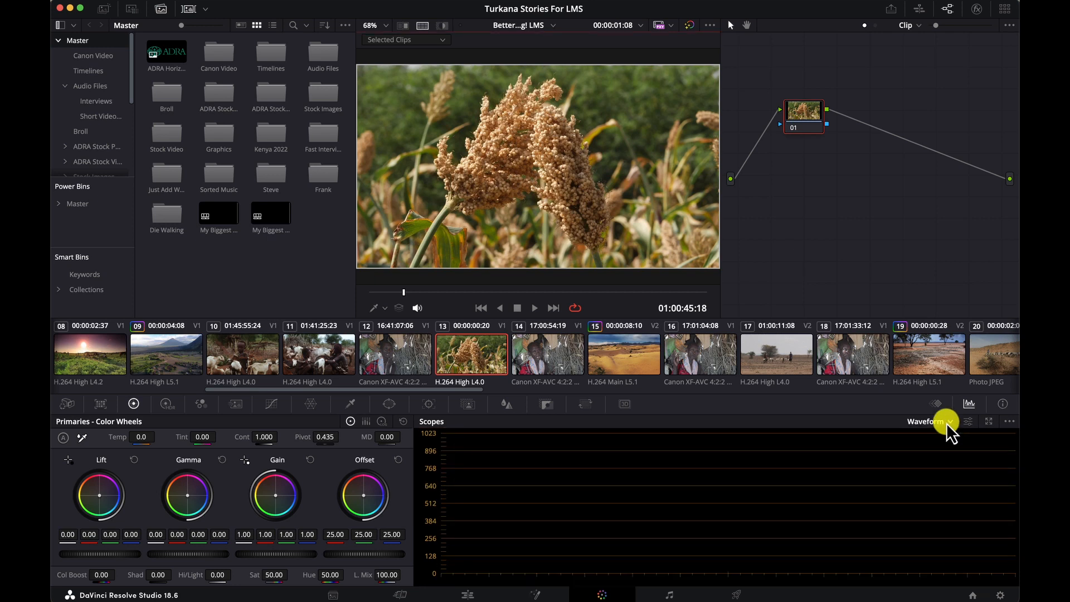
left_click(946, 423)
left_click(941, 462)
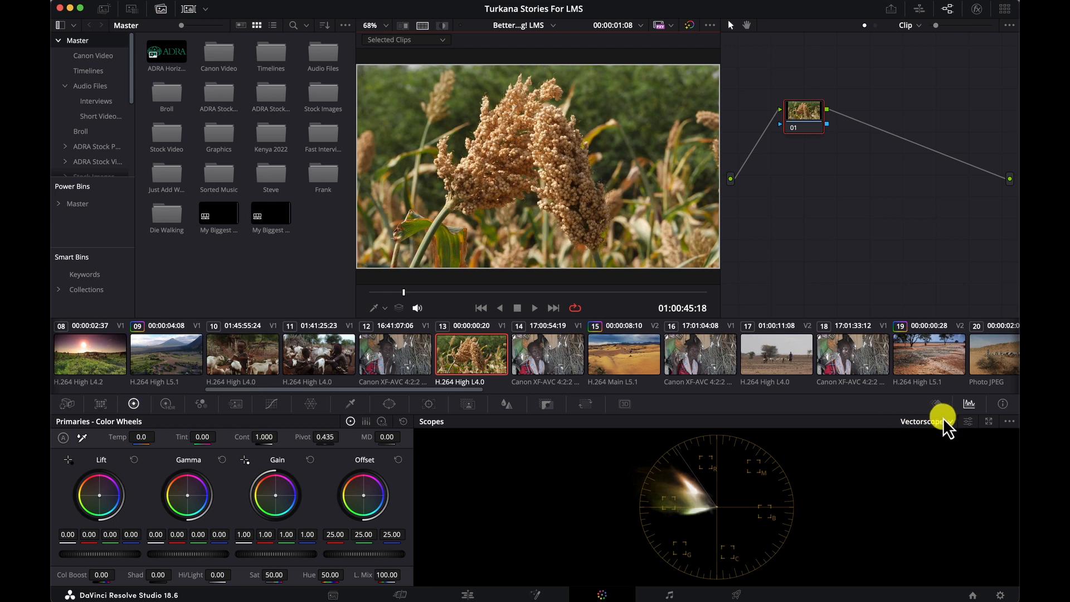
left_click(947, 421)
left_click(938, 473)
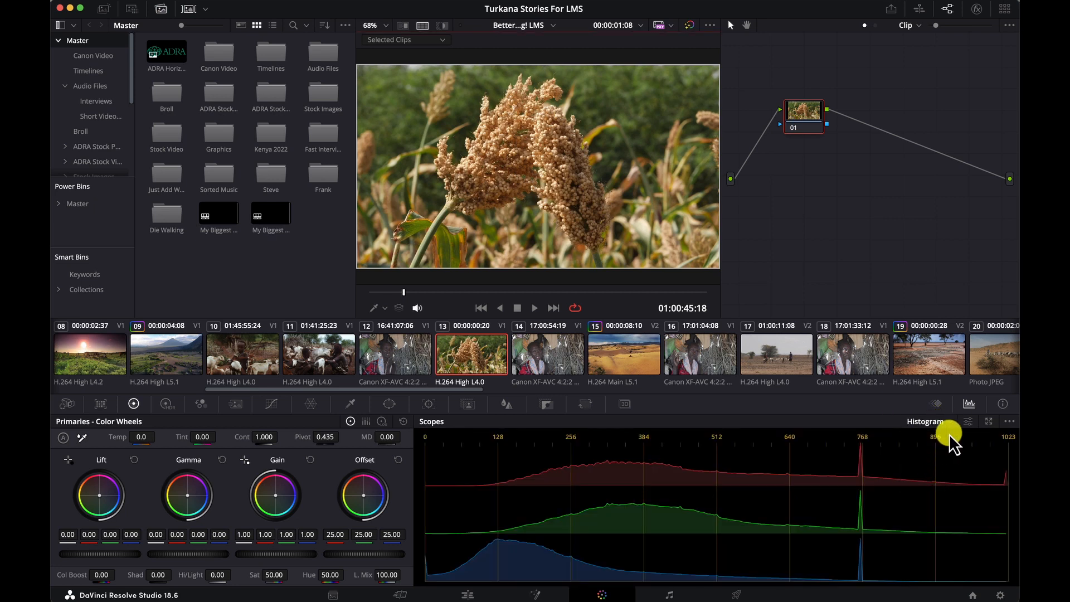
View the clip's keyframes, and return to the scopes with the Parade display.
left_click(937, 402)
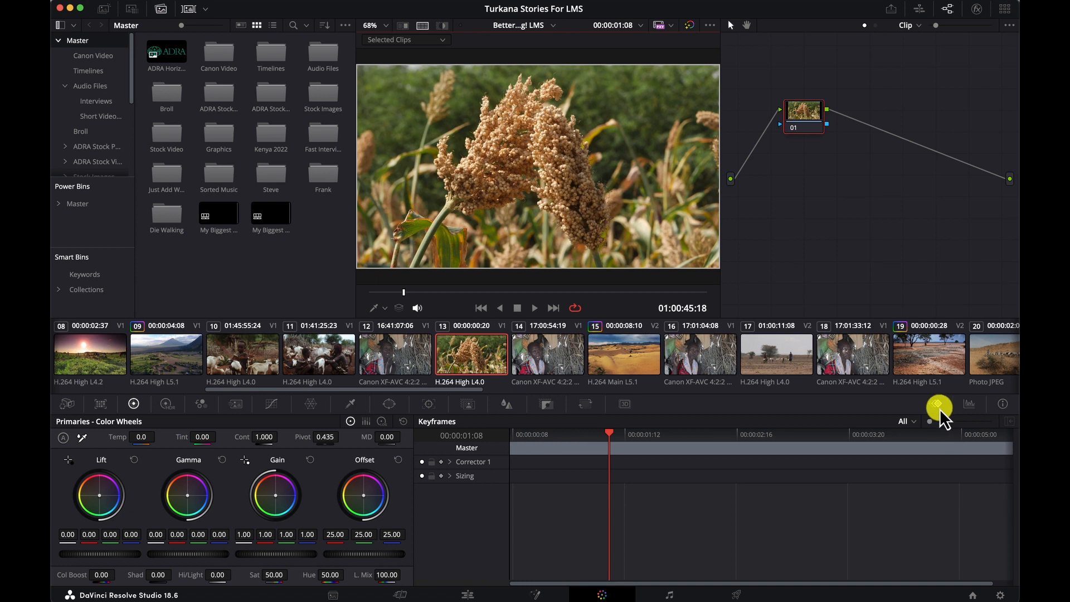
left_click(967, 404)
left_click(946, 426)
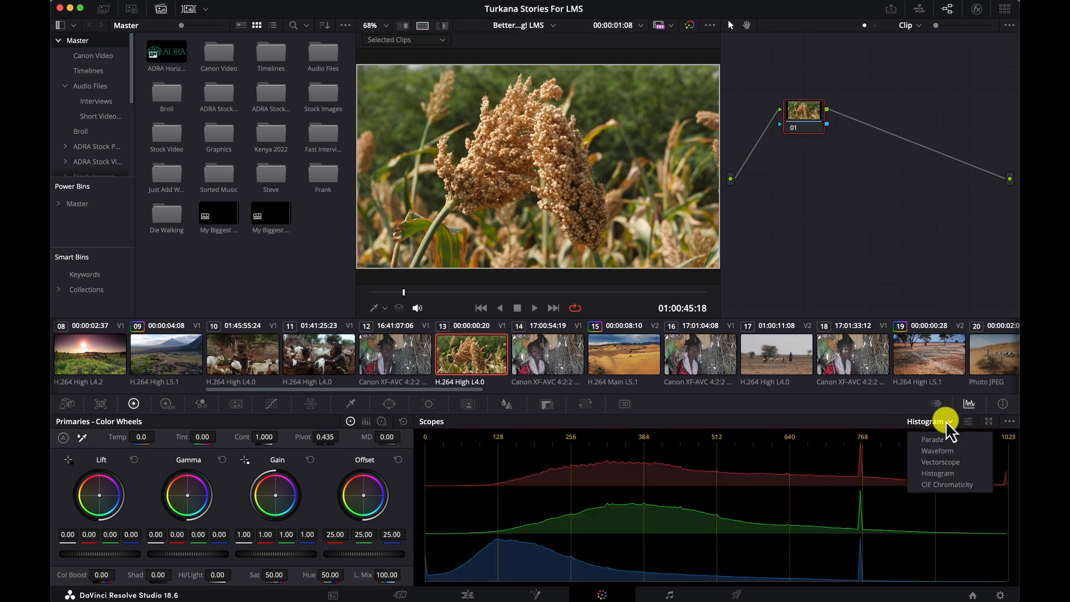
left_click(927, 440)
Add a Corrector node to the sorghum clip and insert it on the connection between node 01 and the output.
mouse_move(786, 88)
left_mouse_down()
mouse_move(797, 163)
mouse_move(790, 100)
left_mouse_up()
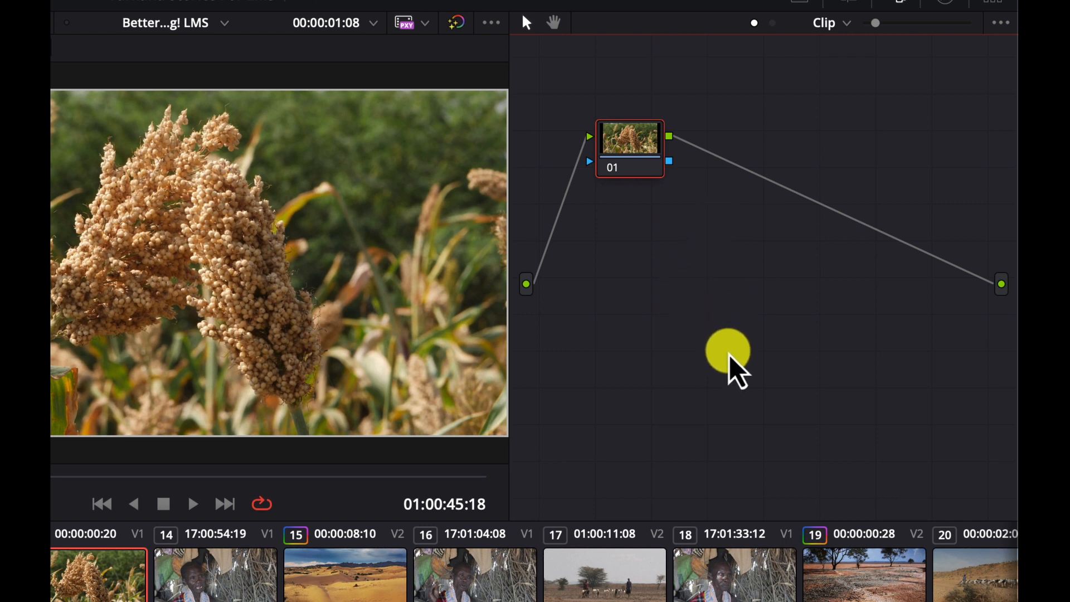
right_click(652, 292)
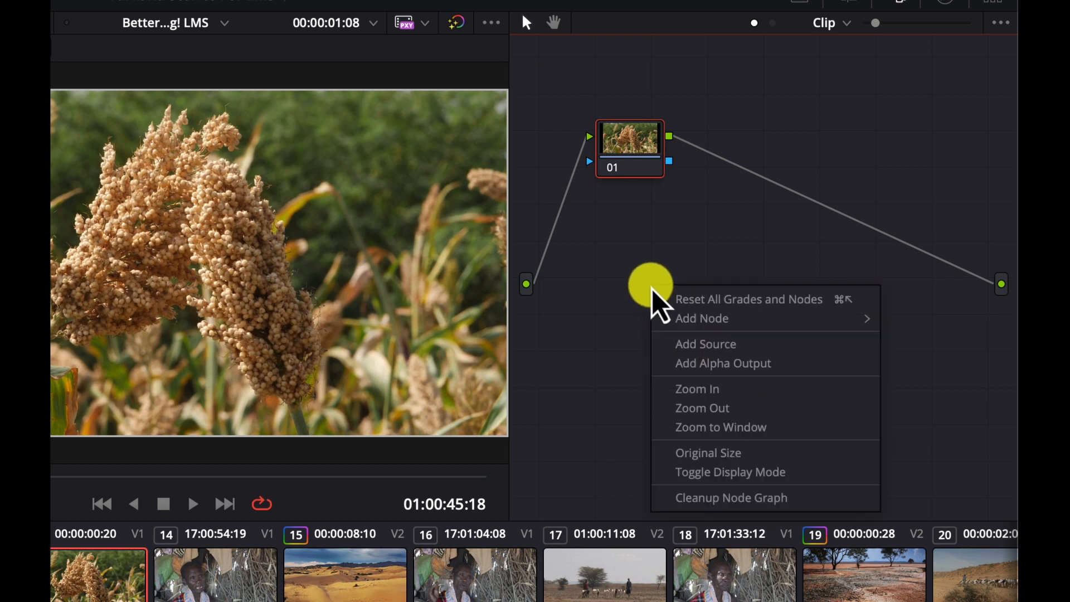
mouse_move(691, 321)
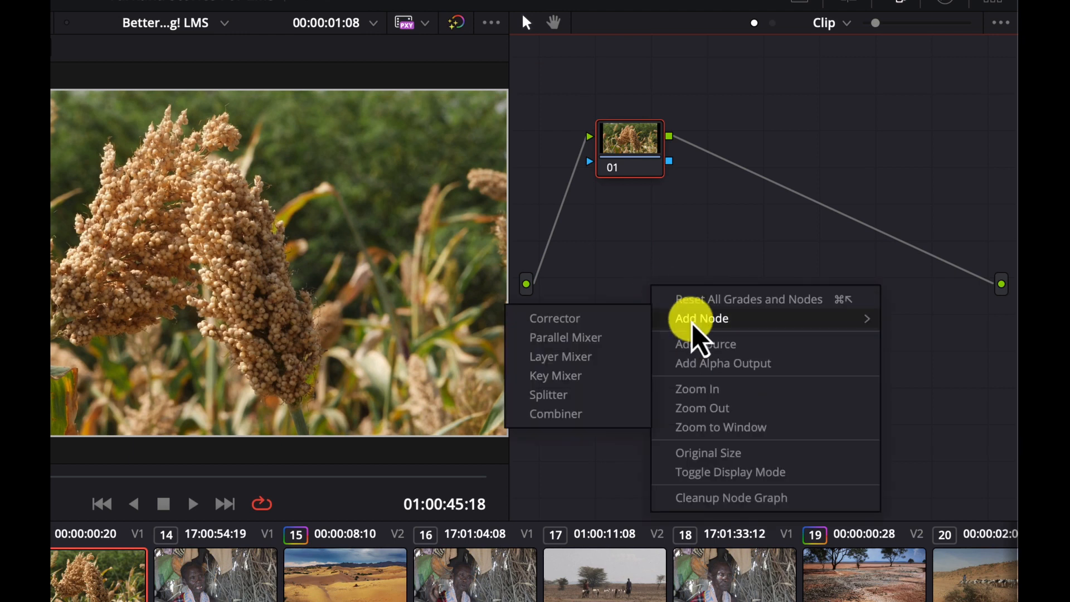
left_click(589, 322)
left_click_drag(640, 299, 765, 179)
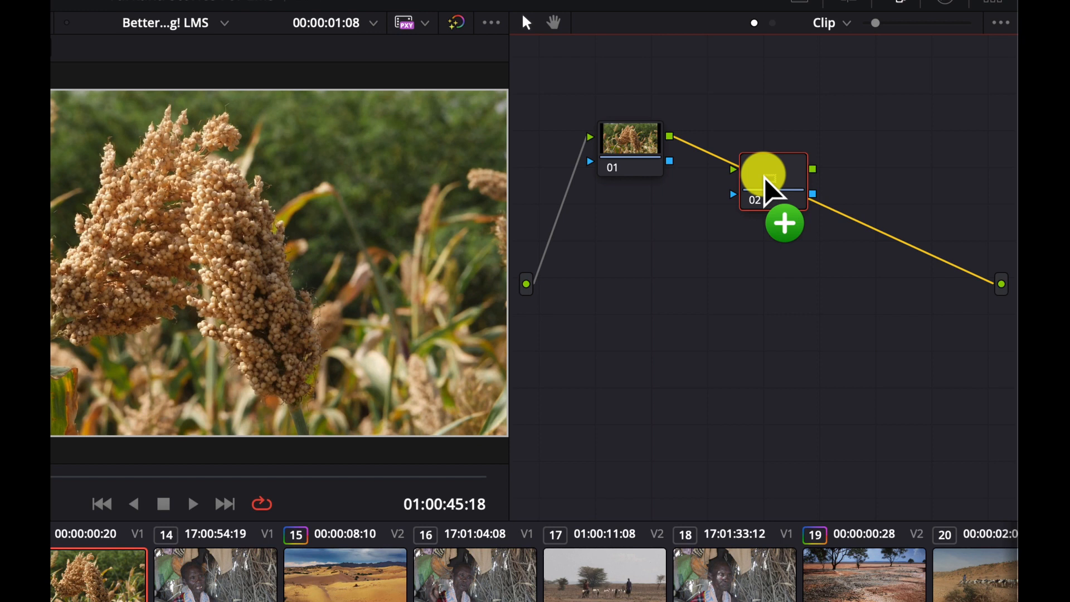
left_click_drag(765, 180, 675, 238)
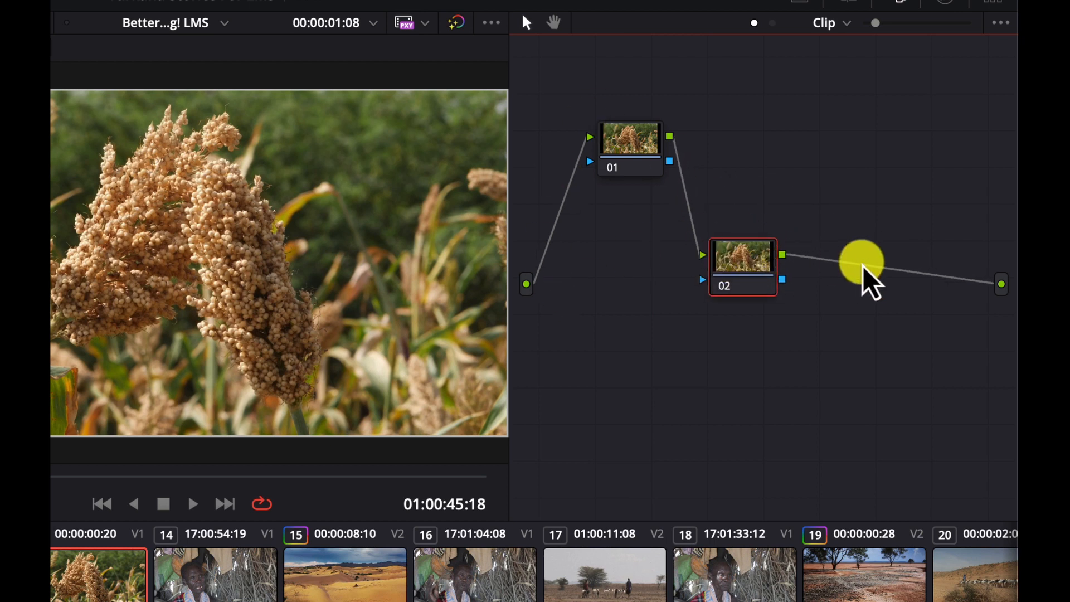
Add another Corrector node to the sorghum clip, insert it between node 02 and the output, and leave it selected.
right_click(833, 326)
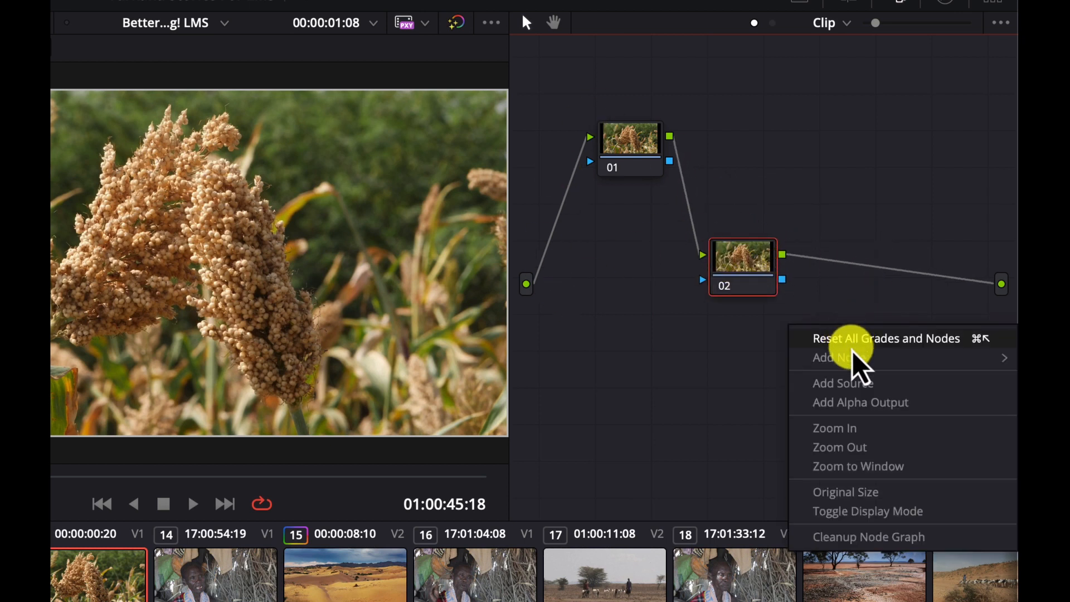
mouse_move(843, 362)
left_click(769, 361)
left_click_drag(837, 340, 896, 281)
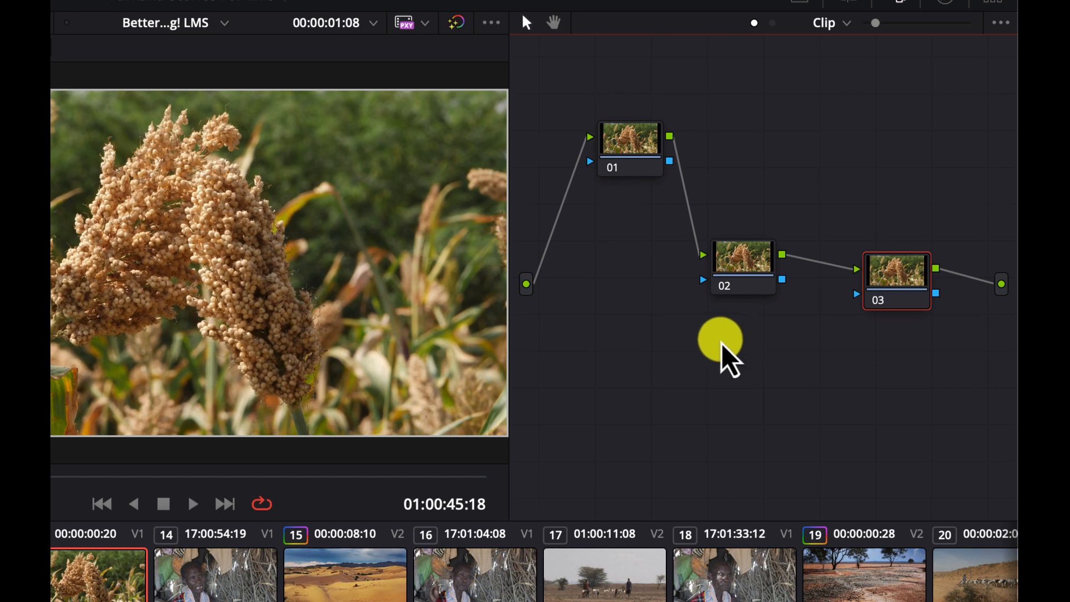
left_click(753, 263)
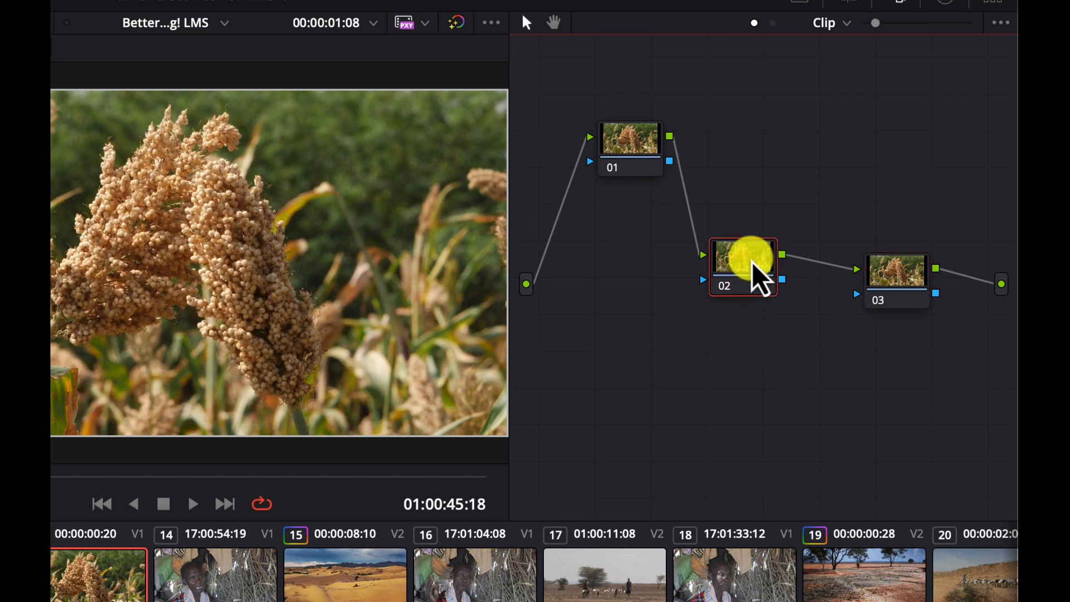
left_click(908, 279)
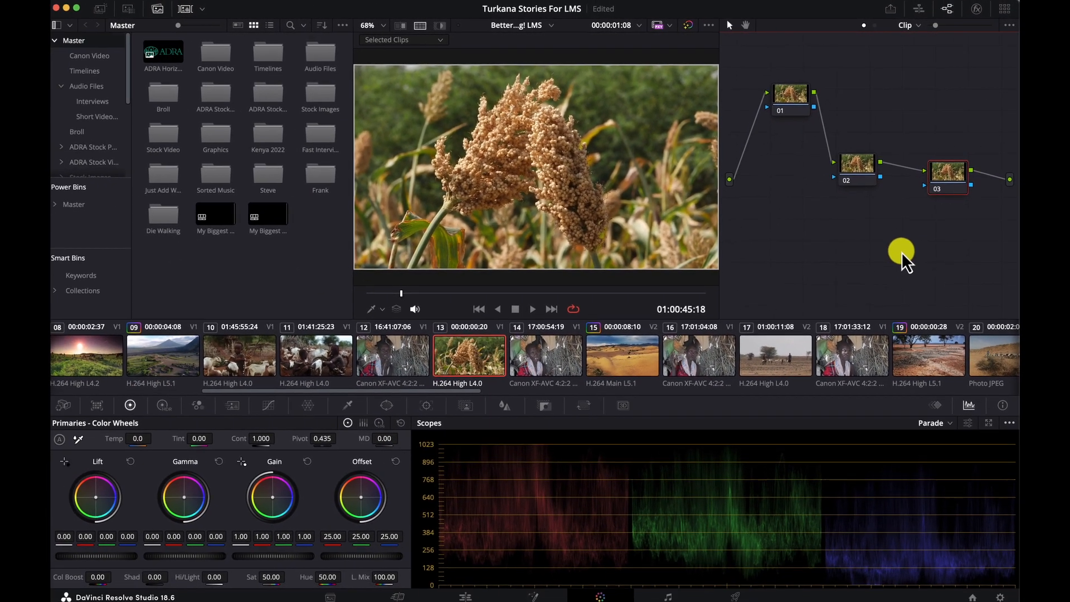
On the Edit page, select the first interview clip on Video 1 with the playhead at 01:00:18:01, and open it on the Color page.
left_click(468, 594)
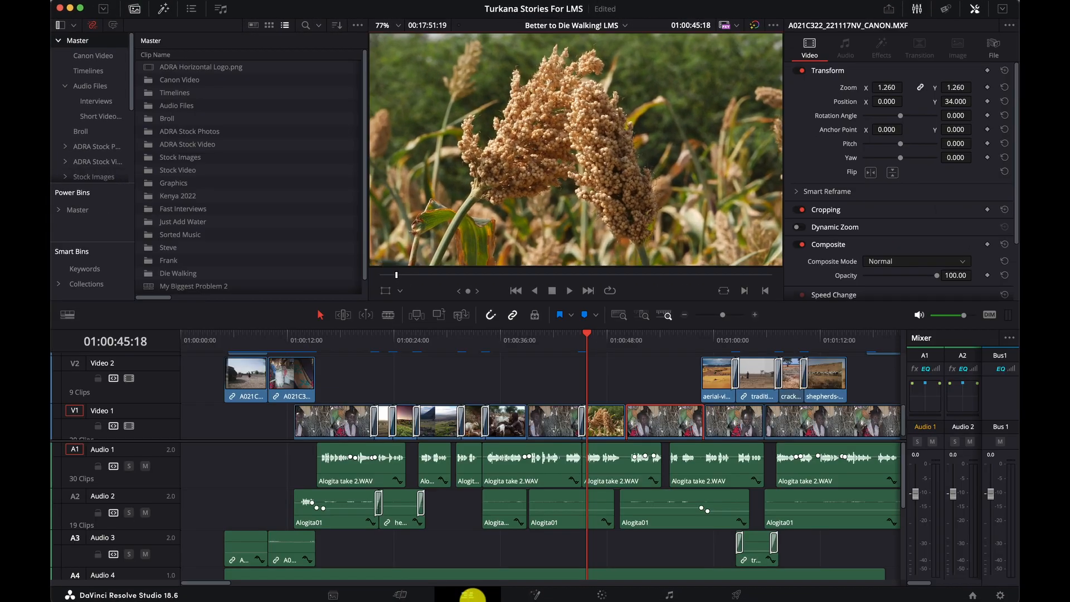
left_click_drag(459, 344, 341, 350)
left_click(347, 418)
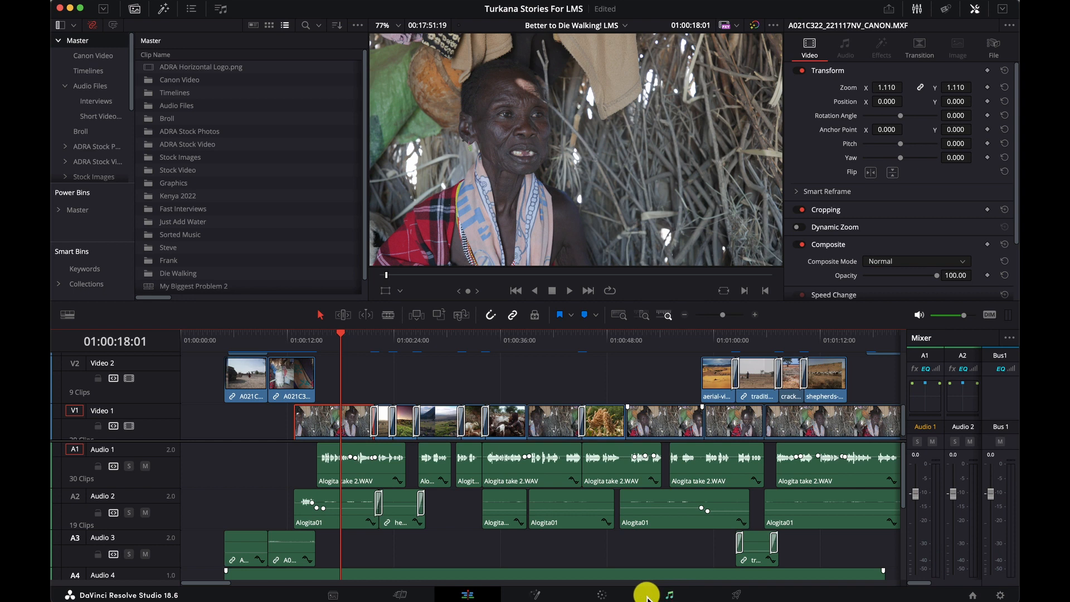
left_click(602, 594)
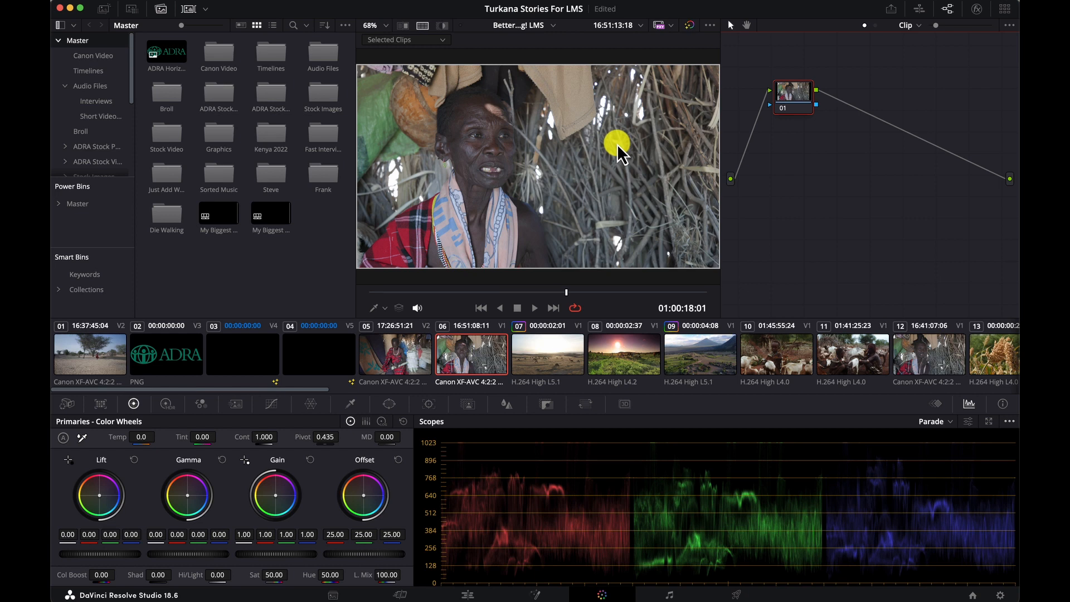
Add a Corrector node to interview clip 06 and insert it between node 01 and the output.
right_click(813, 189)
mouse_move(841, 208)
left_click(914, 114)
right_click(843, 199)
mouse_move(871, 217)
left_click(778, 219)
left_click_drag(865, 136, 871, 118)
Add a third Corrector node to interview clip 06 and insert it between node 02 and the output.
right_click(794, 222)
mouse_move(824, 242)
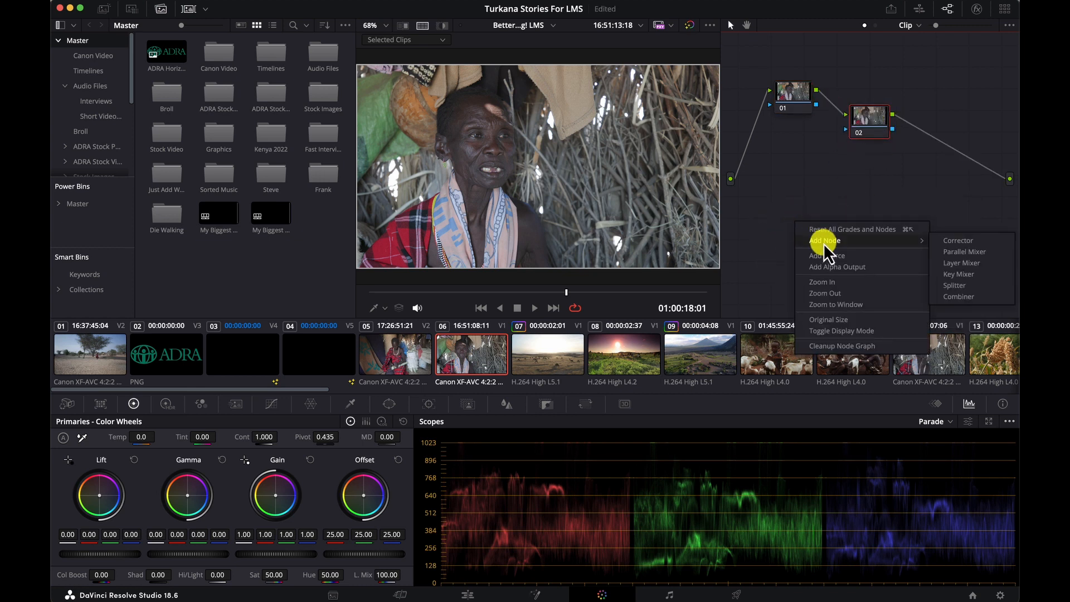
left_click(965, 245)
left_click_drag(801, 222, 947, 143)
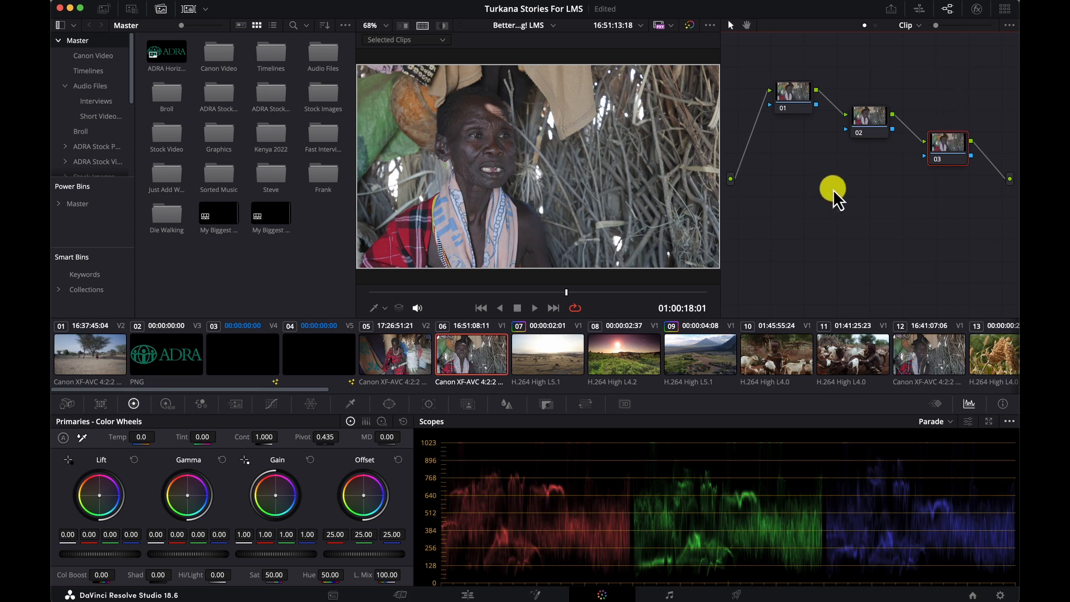
Select each of the interview clip's three serial nodes in turn, finishing with node 01.
left_click(791, 89)
left_click(870, 122)
left_click(952, 144)
left_click(876, 125)
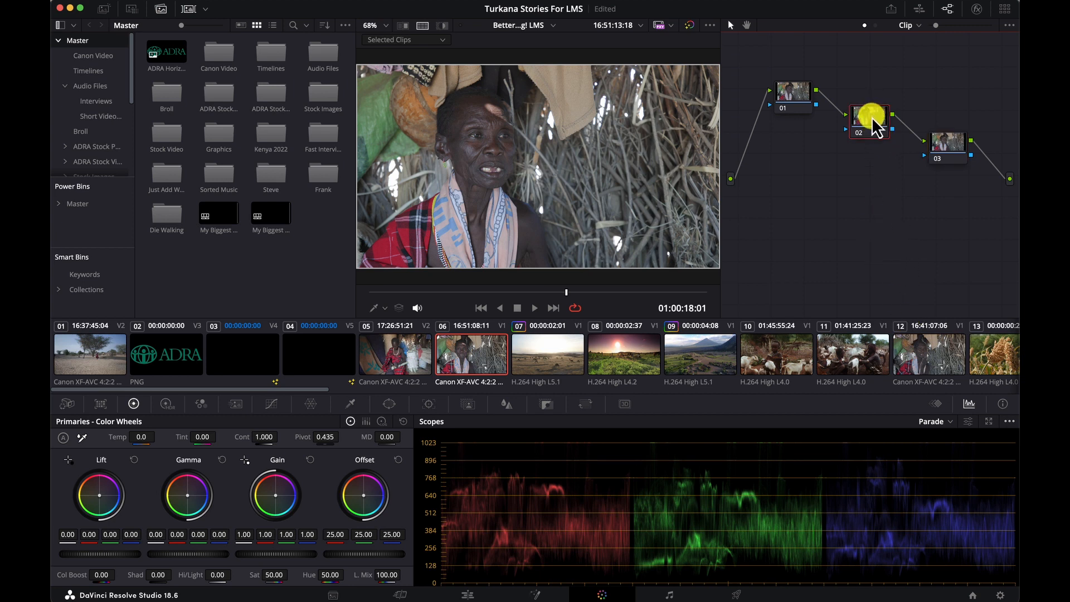
left_click(795, 98)
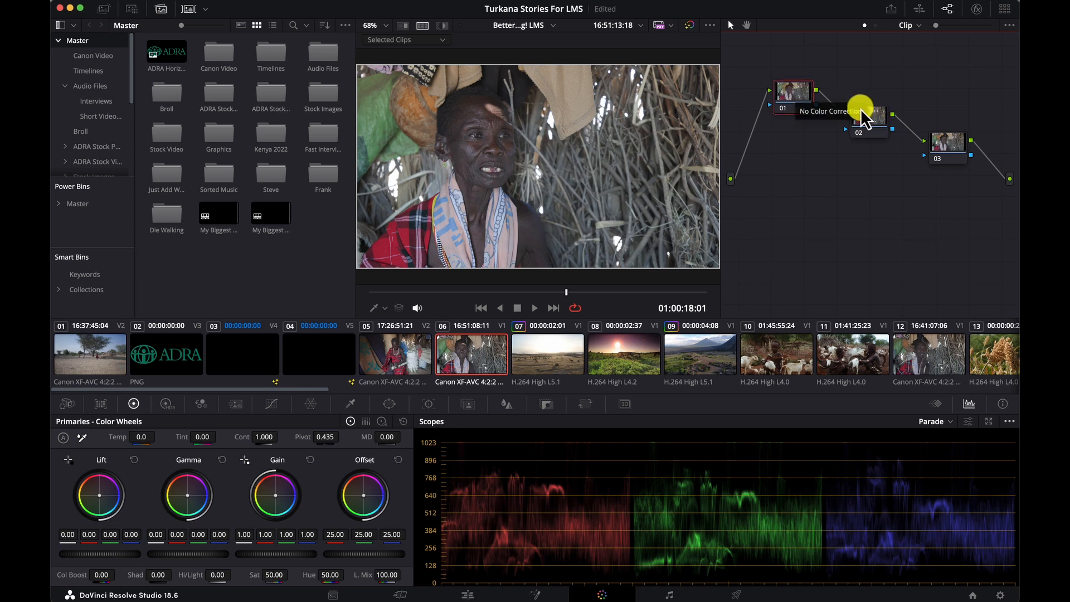
Sharpen the interview clip on node 02 by lowering the linked Blur Radius to 0.47.
left_click(876, 118)
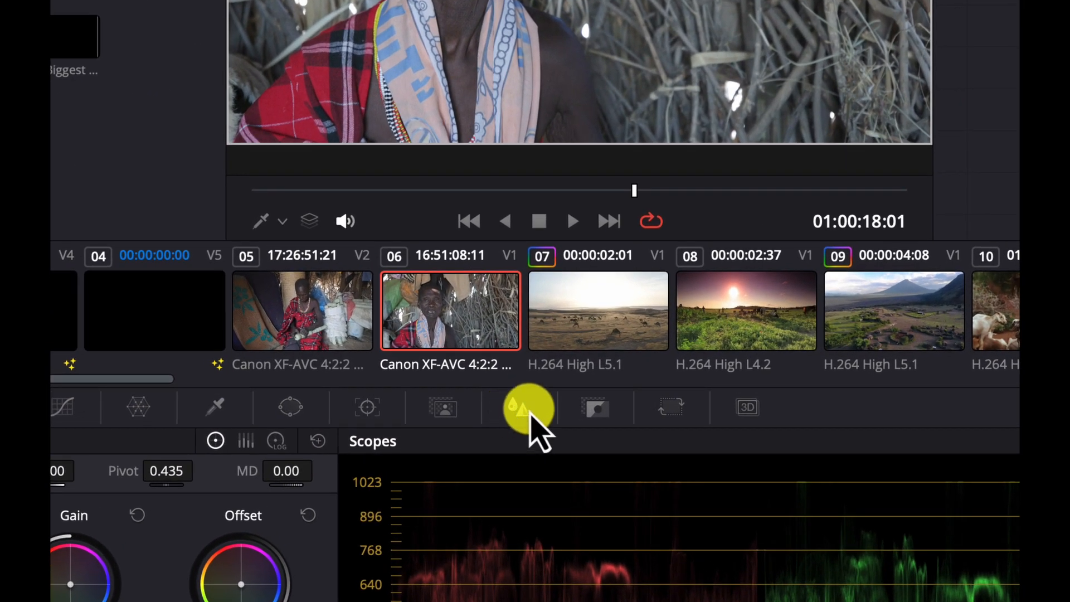
left_click(526, 412)
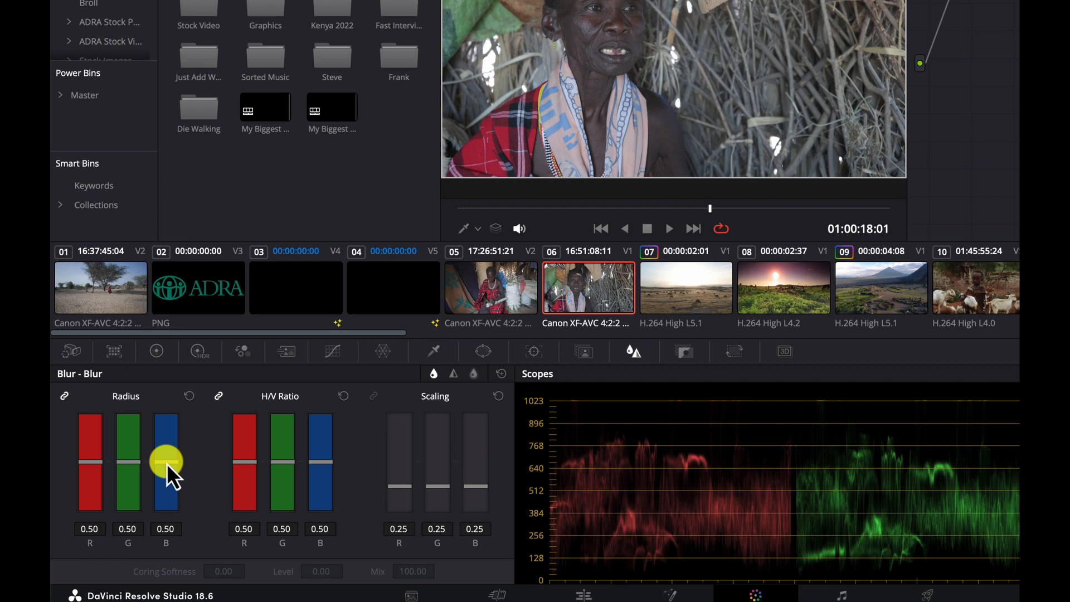
left_click_drag(141, 470, 166, 466)
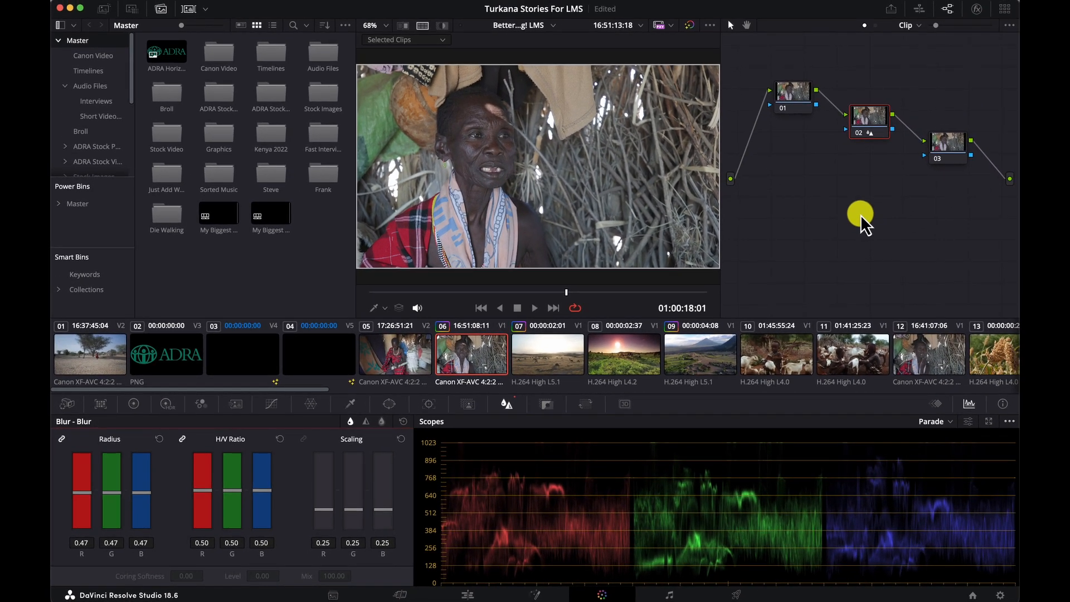
Select node 03 and show its Primaries color wheels.
left_click(950, 145)
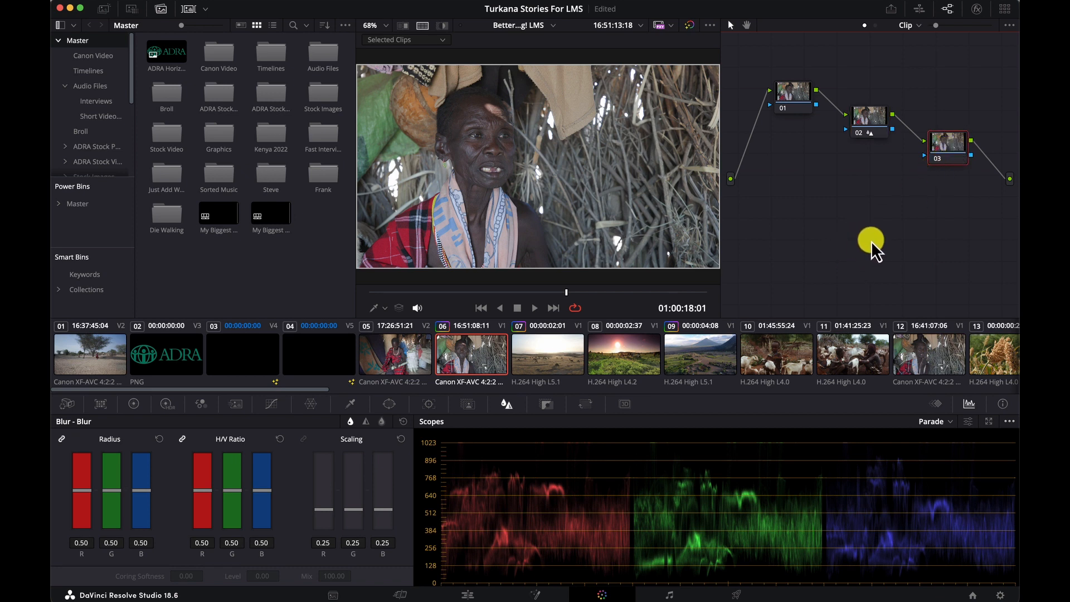
left_click(134, 405)
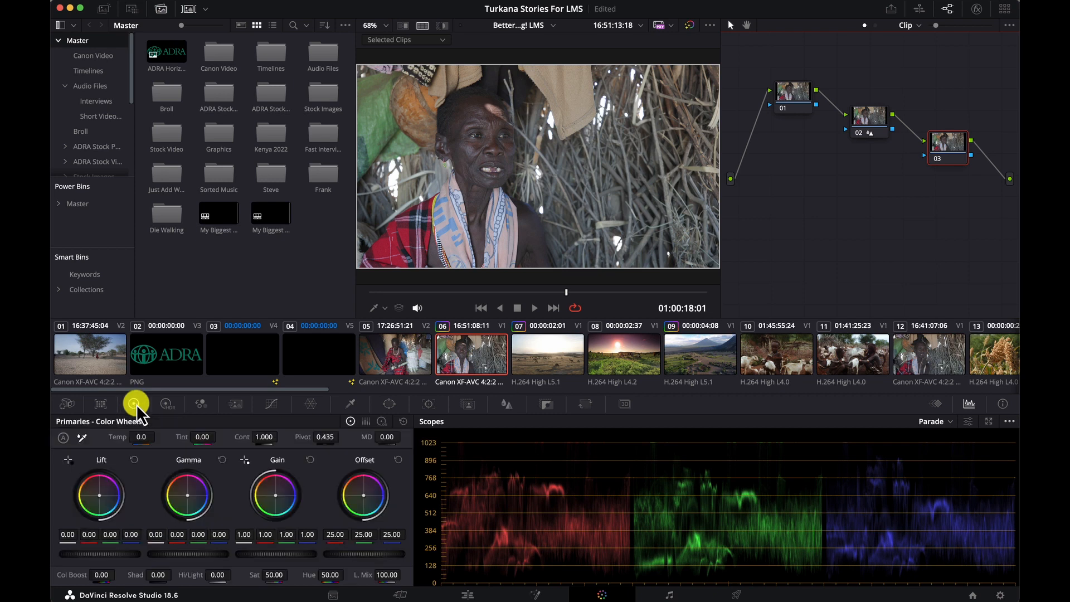
Shape a gentle S-curve on node 03's custom curve with three points, lowering the shadows and raising the midtones.
left_click(271, 405)
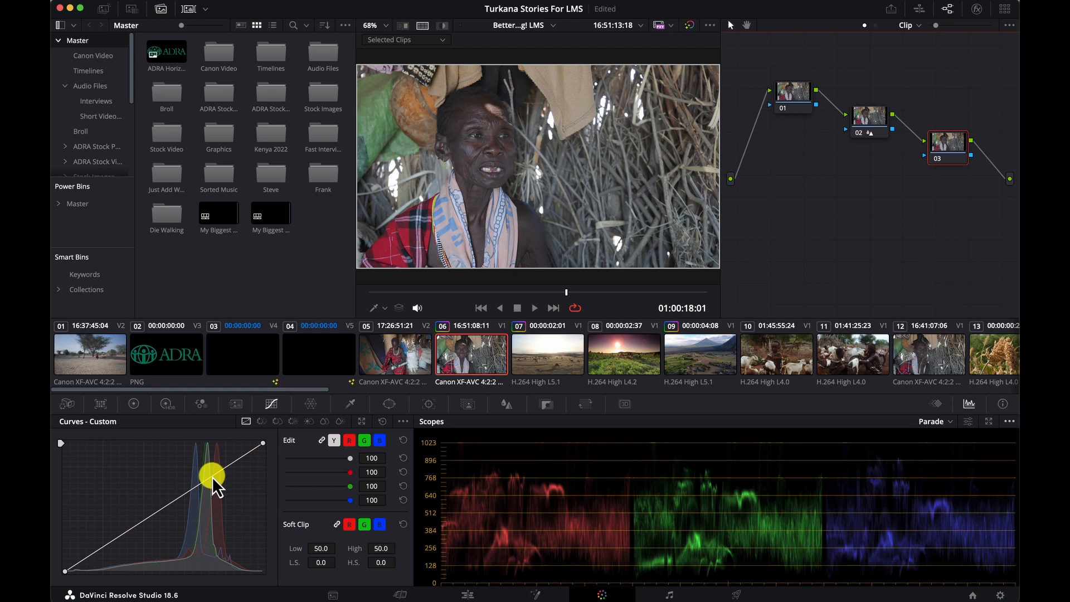
left_click(151, 517)
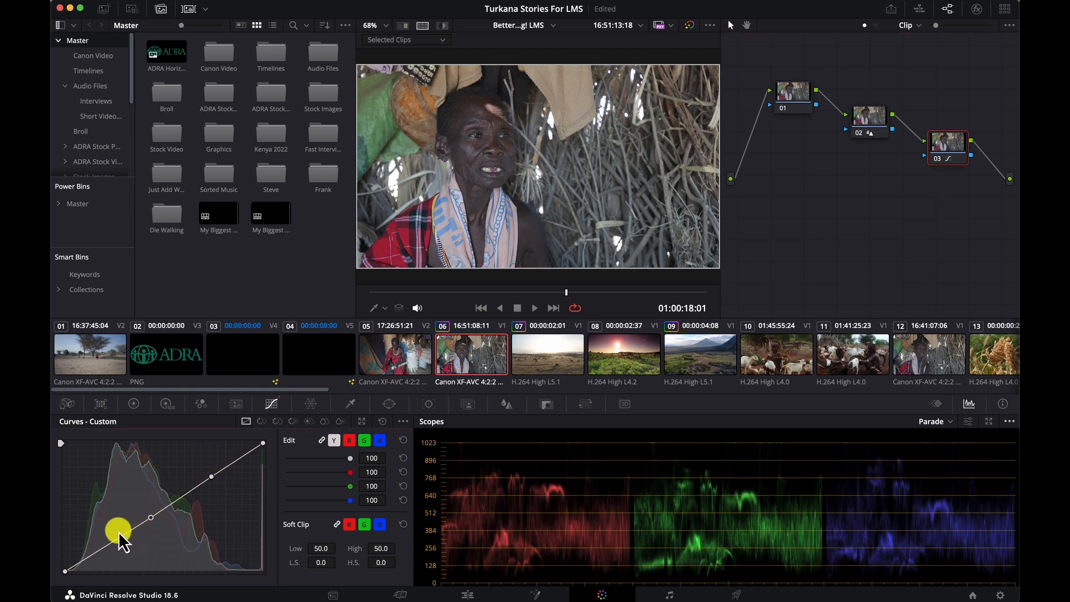
left_click_drag(103, 547, 103, 552)
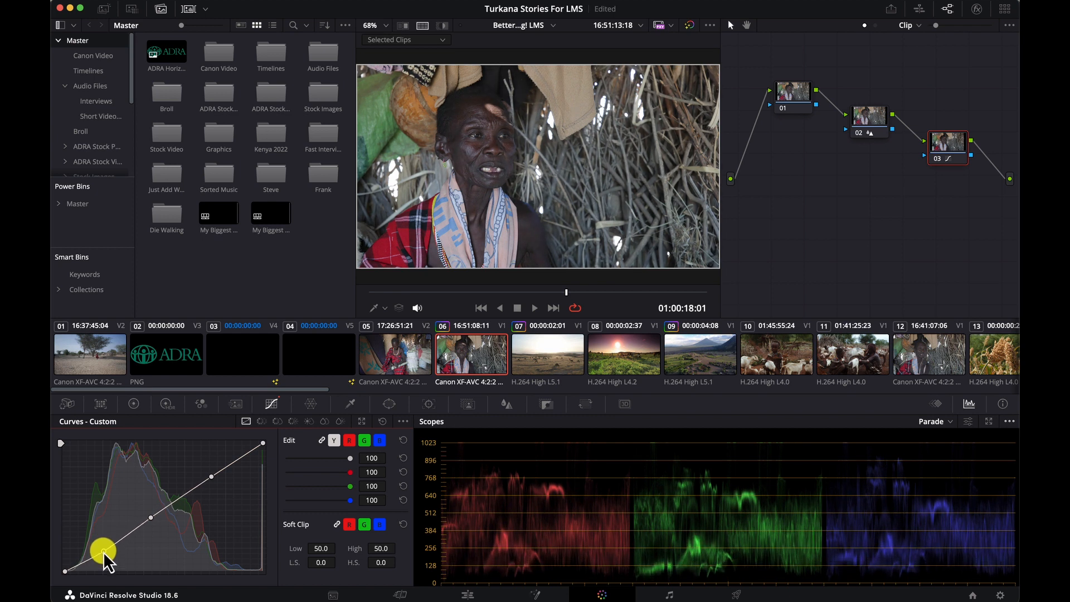
left_click_drag(152, 517, 158, 510)
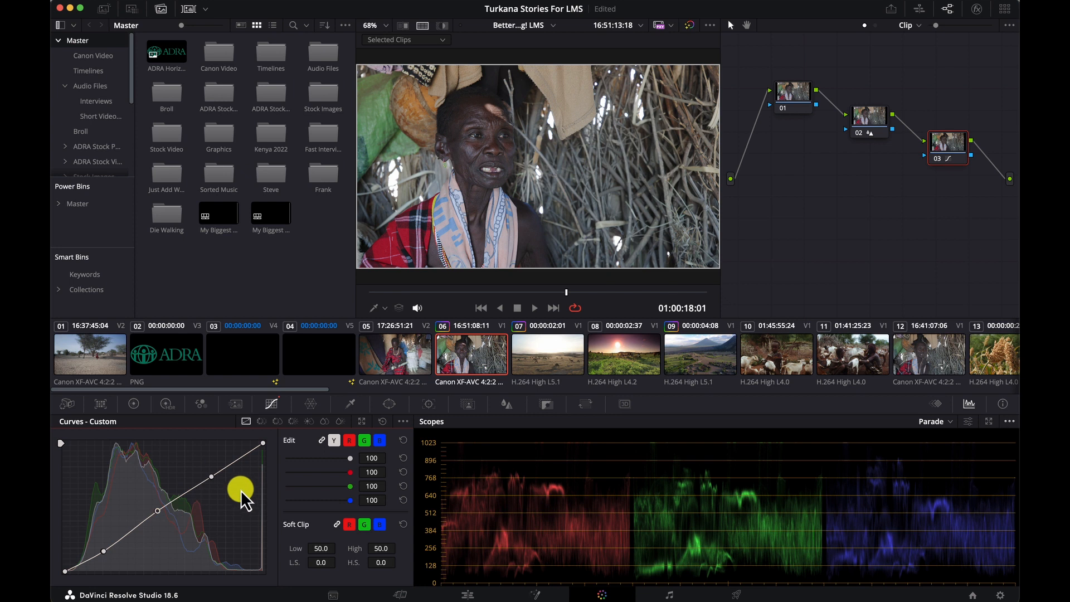
Reset node 03's Primaries color wheels and clear all of its custom curve changes.
left_click(133, 404)
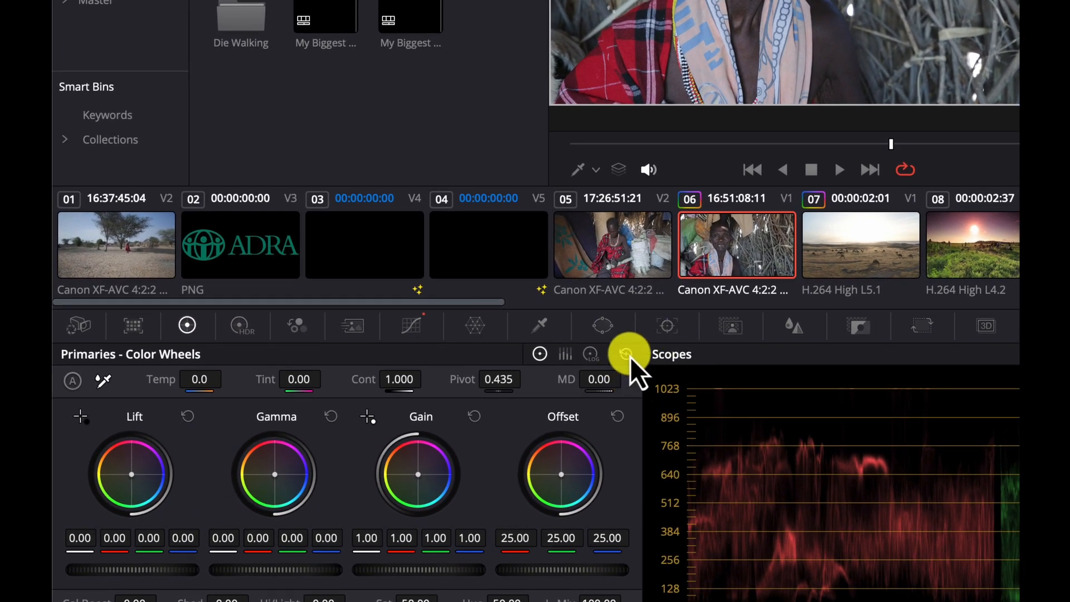
left_click(626, 354)
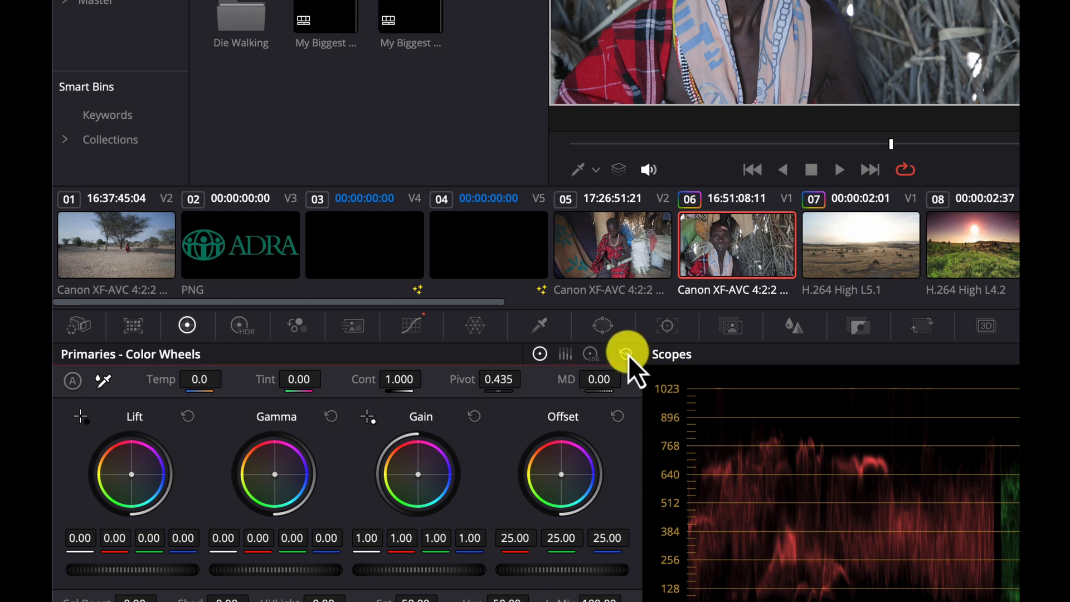
left_click(419, 320)
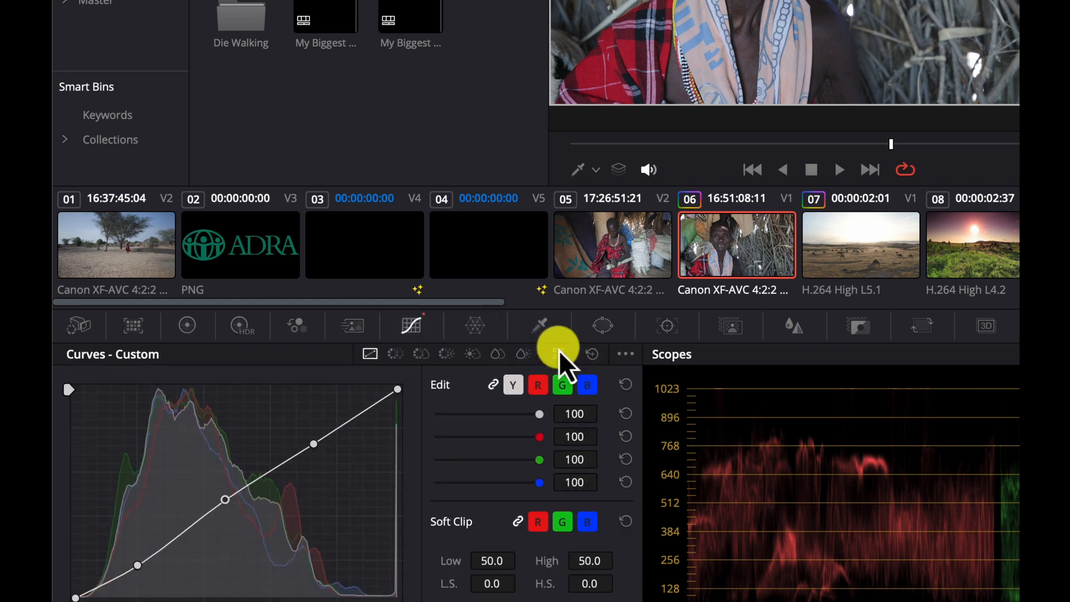
left_click(626, 354)
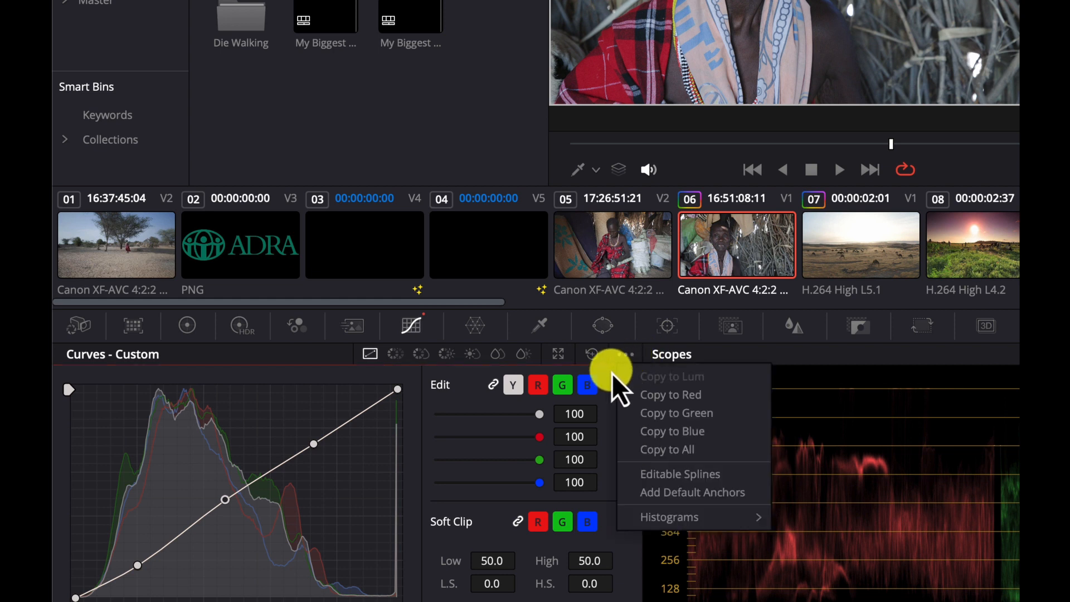
left_click(591, 355)
left_click(591, 354)
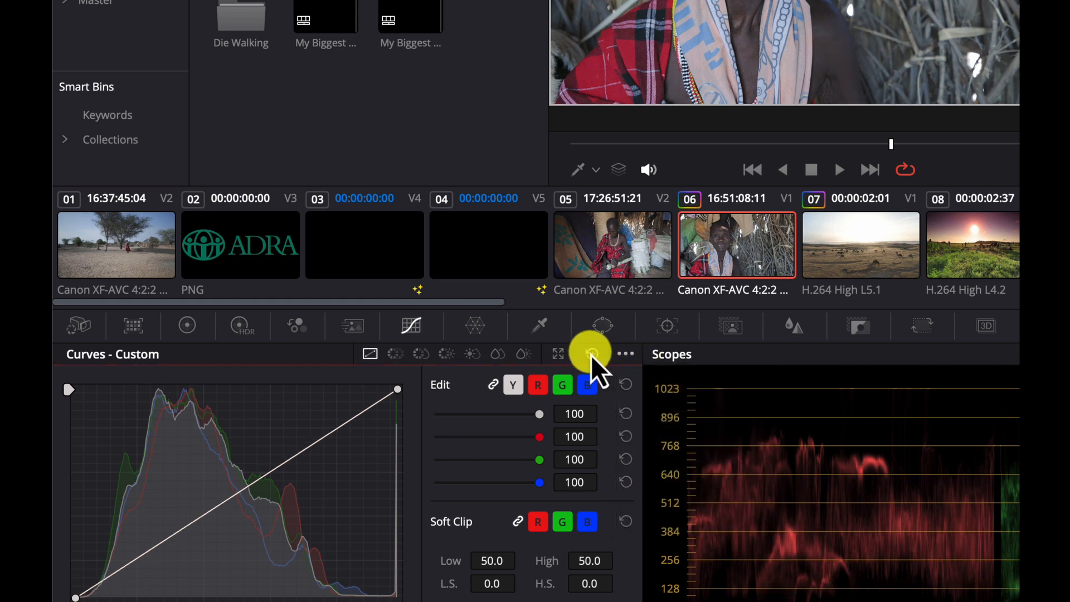
Try cooling the image on node 03 with Temp as low as -3680, and return Temp to 0.
left_click(189, 327)
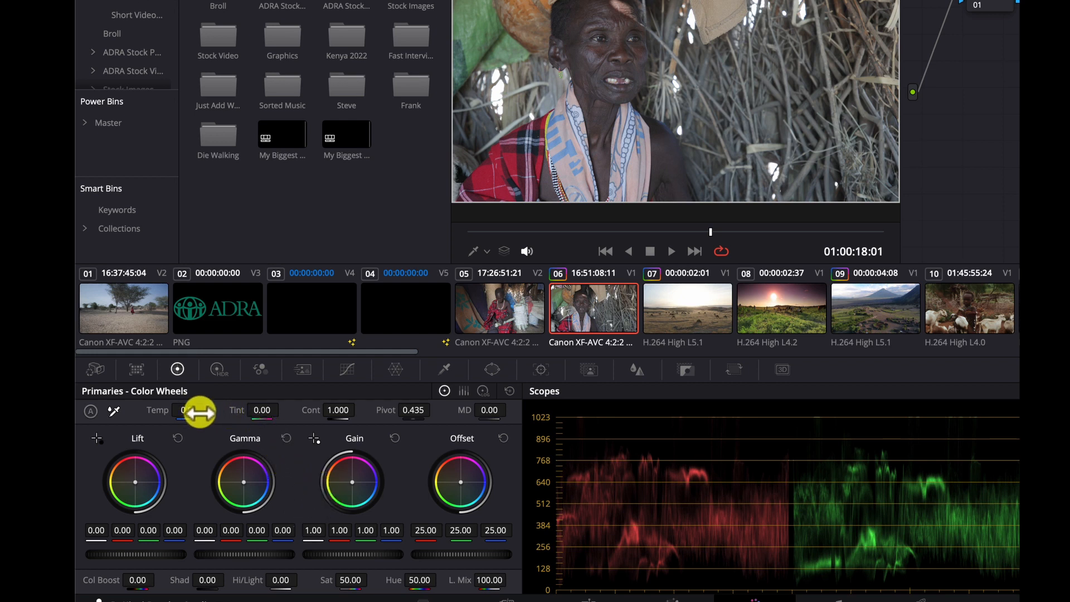
left_click_drag(187, 412, 706, 230)
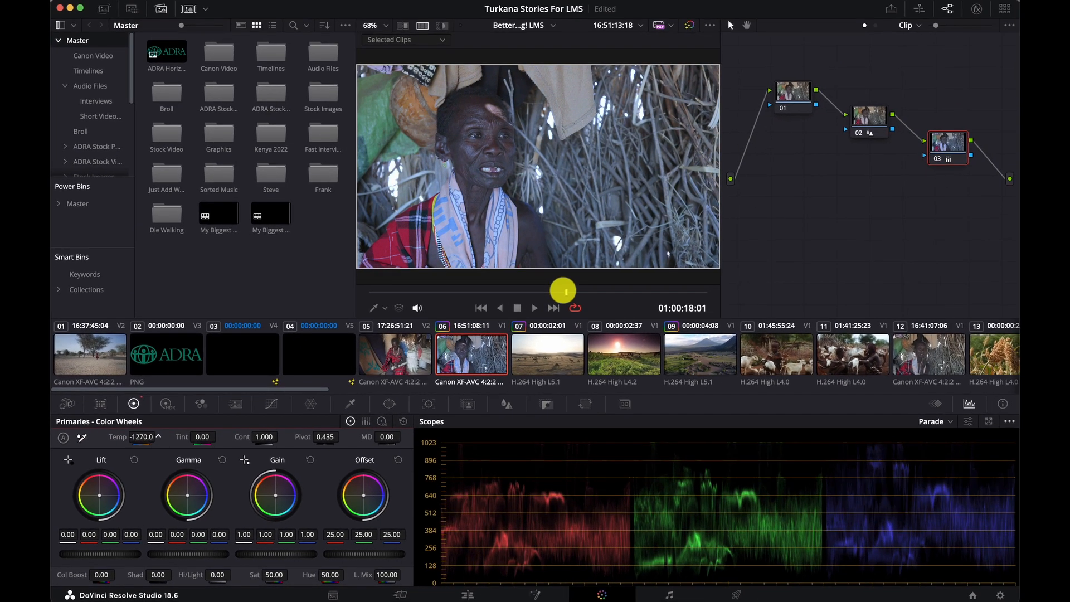
left_click_drag(563, 291, 426, 290)
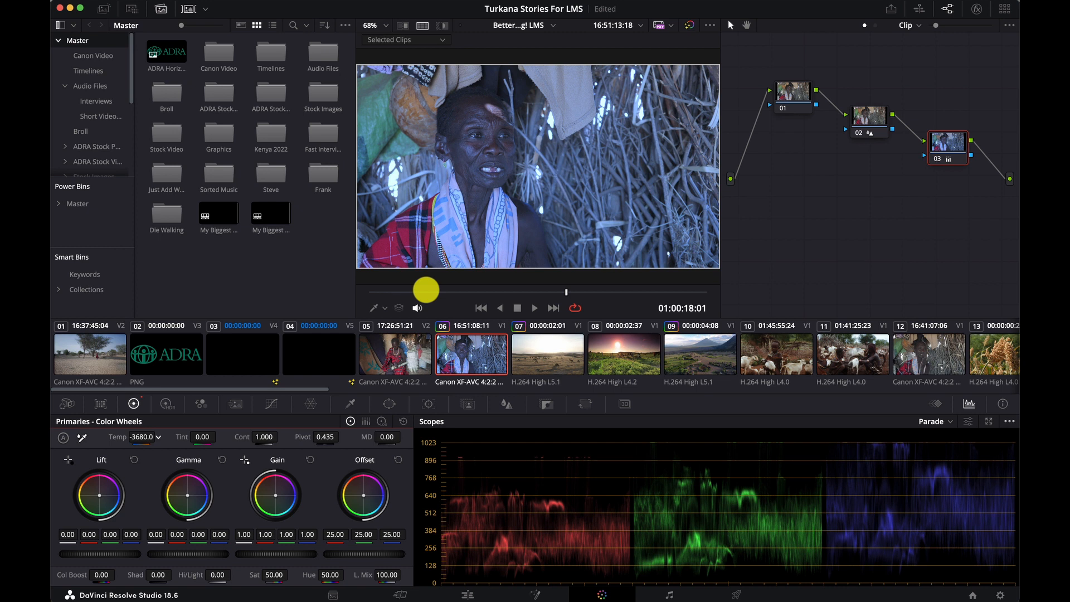
left_click_drag(426, 289, 631, 291)
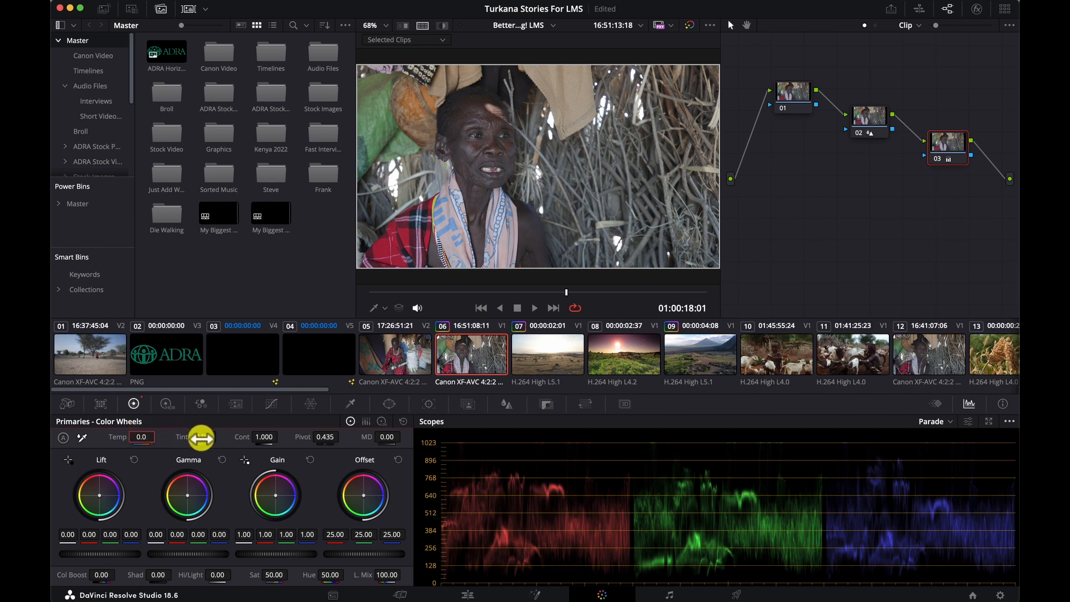
Set node 03's Tint to 2.50 after trying higher values, and test the contrast, returning it to 1.000.
left_click_drag(201, 440, 215, 433)
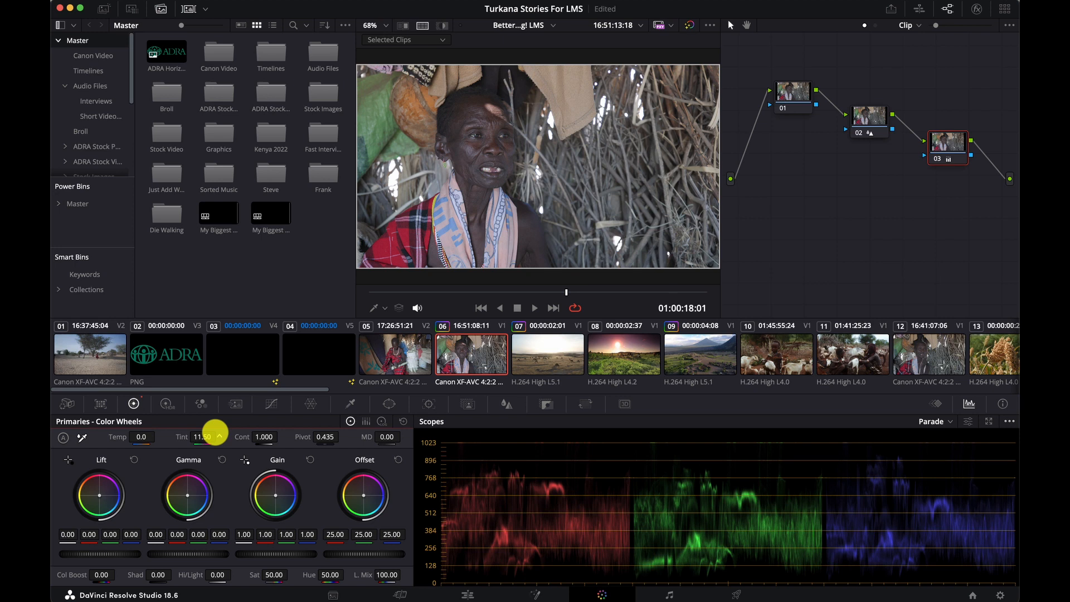
mouse_move(215, 433)
left_mouse_down()
mouse_move(179, 435)
mouse_move(232, 433)
mouse_move(119, 430)
mouse_move(217, 431)
mouse_move(206, 434)
left_mouse_up()
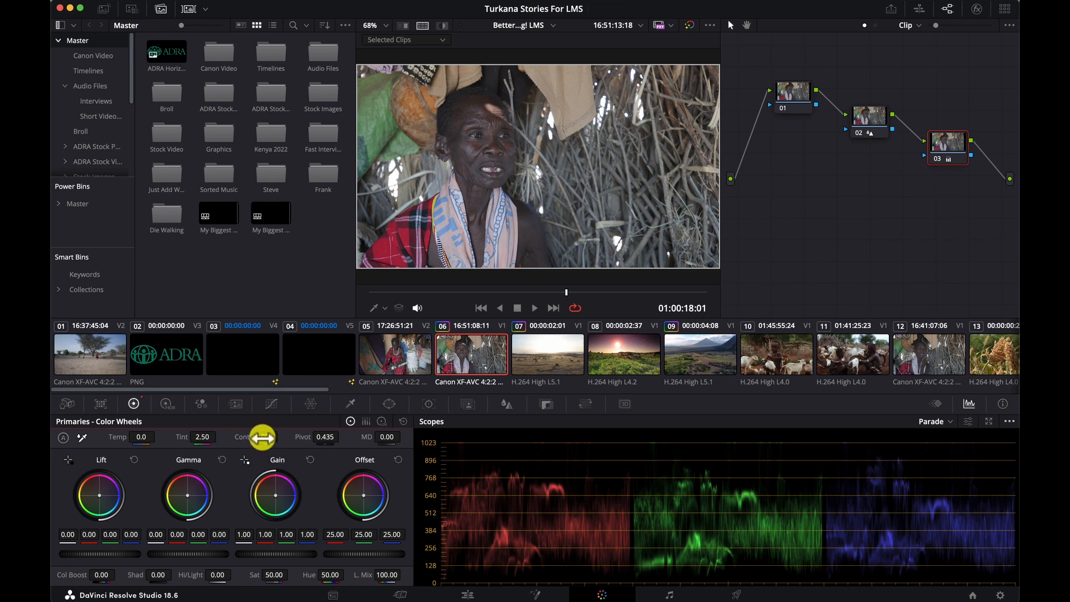
mouse_move(261, 437)
left_mouse_down()
mouse_move(285, 434)
mouse_move(216, 434)
mouse_move(263, 437)
left_mouse_up()
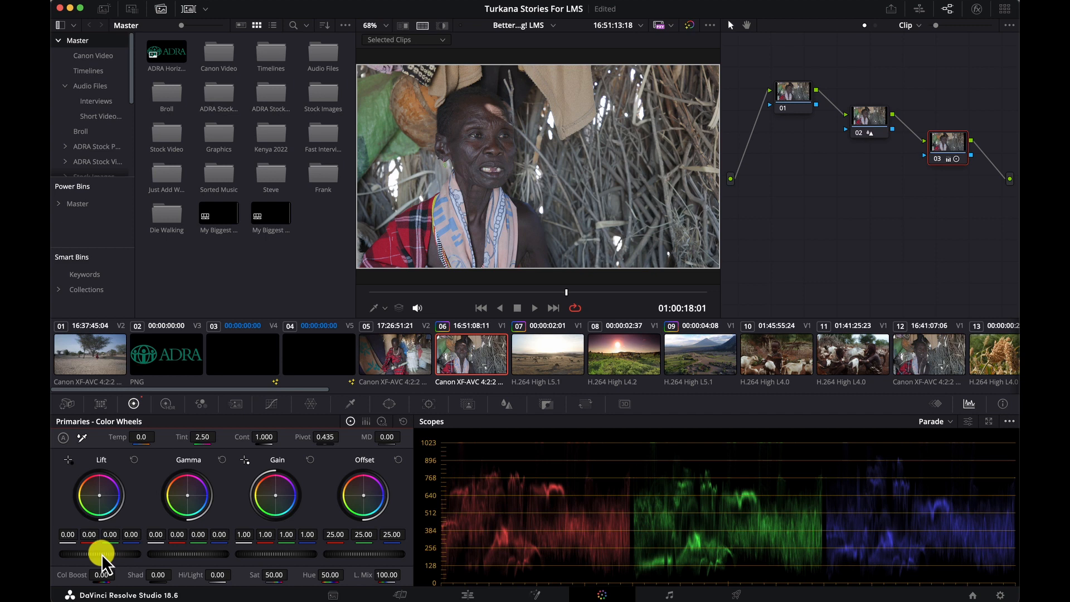
Try adding a shadow point to node 03's custom curve, reset the curves and return to the color wheels.
left_click(273, 406)
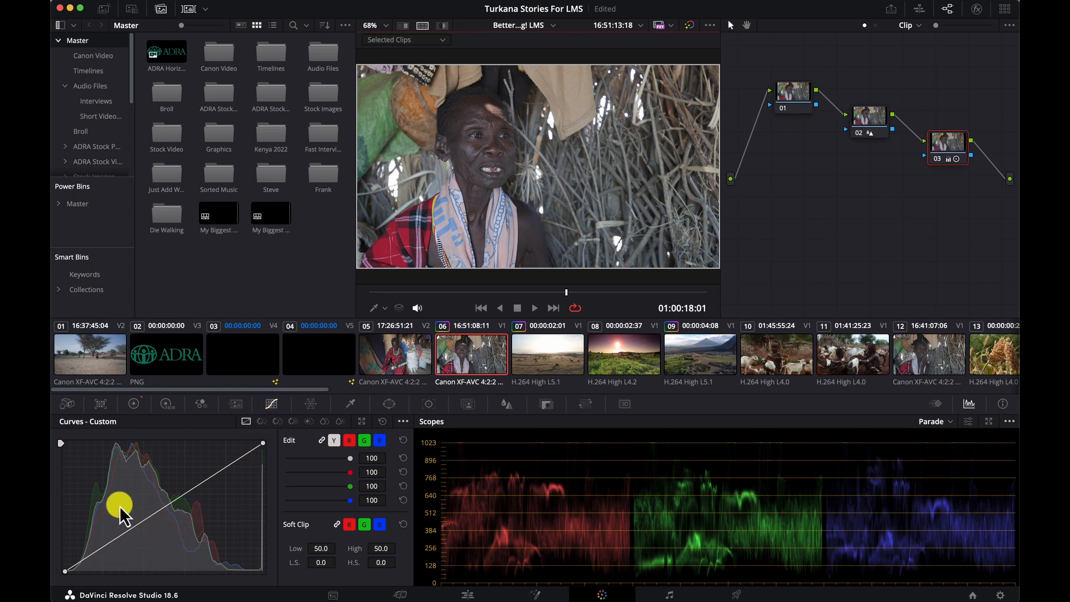
left_click_drag(95, 554, 101, 547)
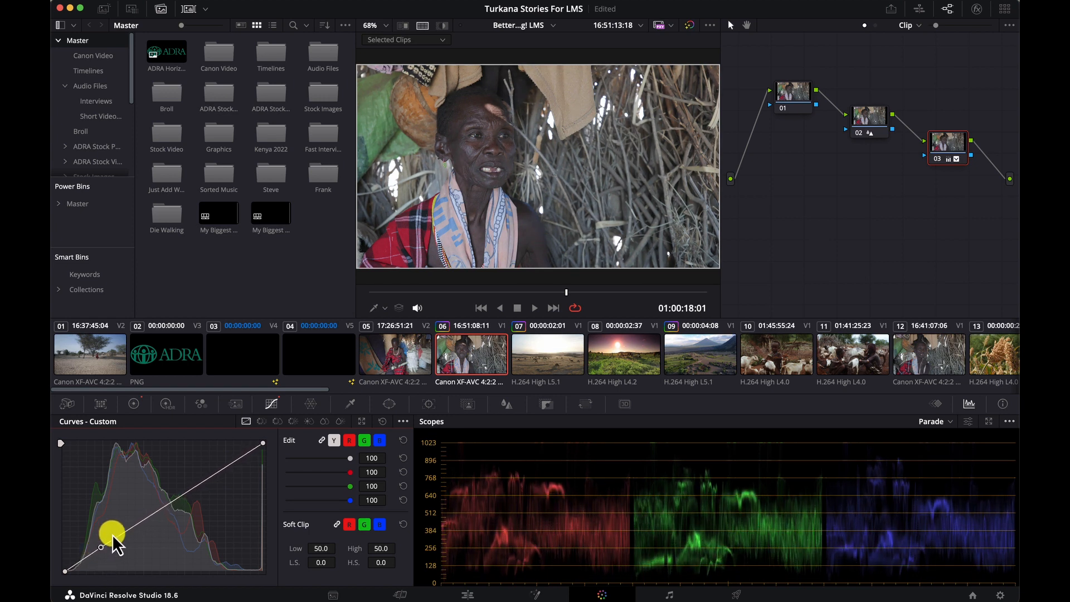
left_click(381, 422)
left_click(134, 404)
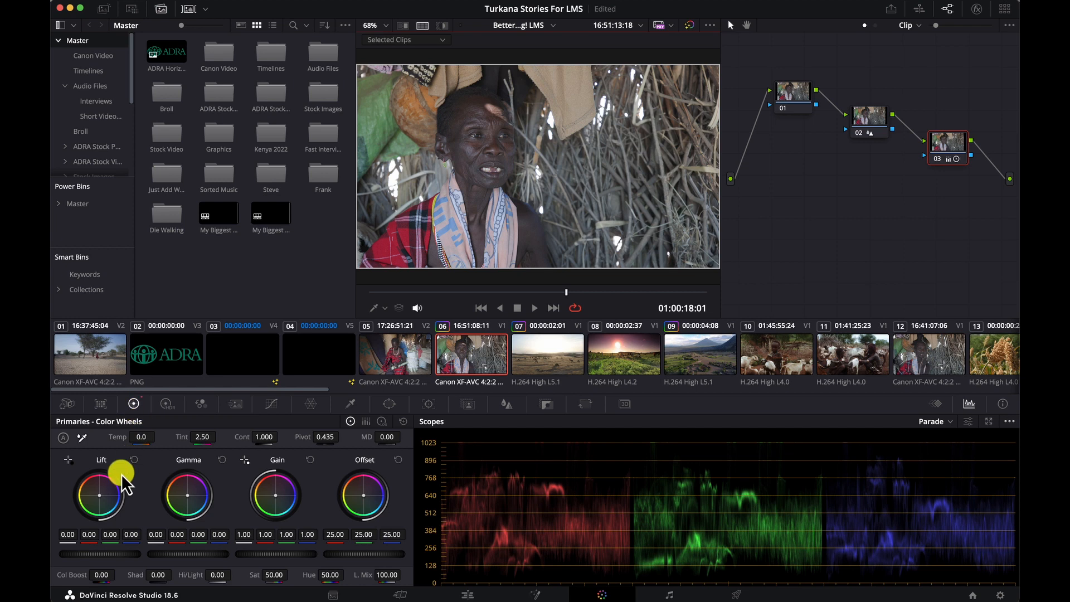
Set node 03's Lift to -0.03 after testing values down to -0.09, and test Gamma, returning it to 0.00.
left_click_drag(96, 551, 62, 545)
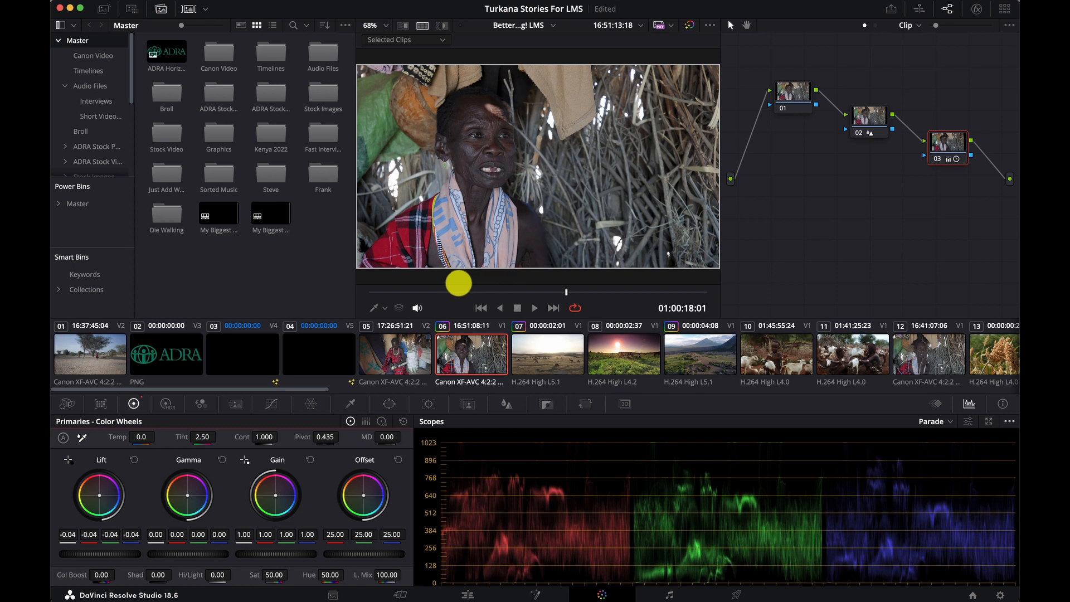
key("super+z")
key("super+z")
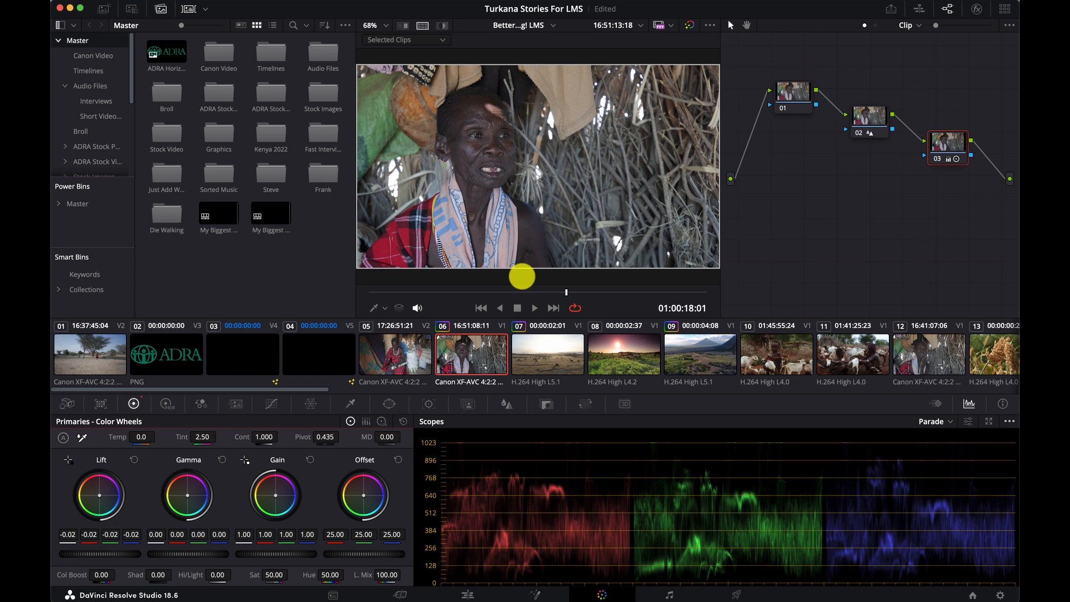
key("super+z")
key("super+z")
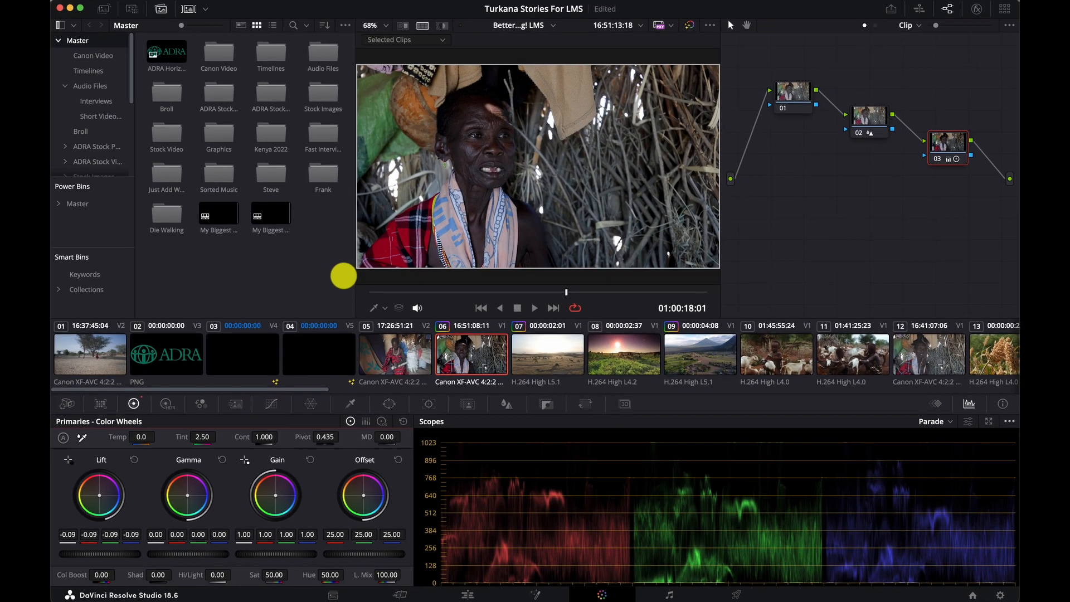
left_click_drag(343, 276, 367, 278)
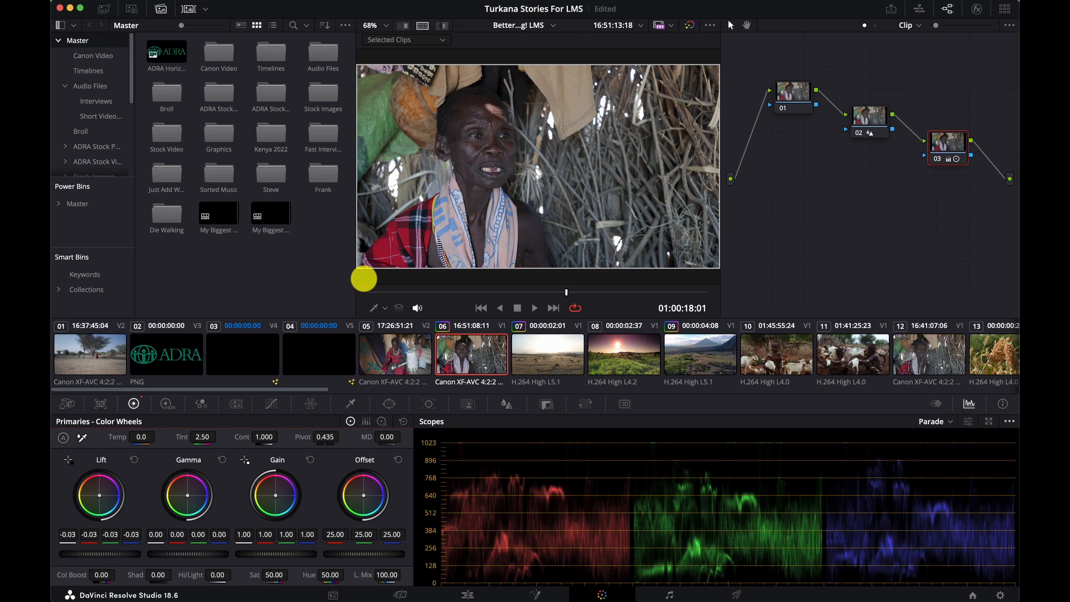
mouse_move(363, 278)
left_mouse_down()
mouse_move(333, 281)
mouse_move(373, 275)
left_mouse_up()
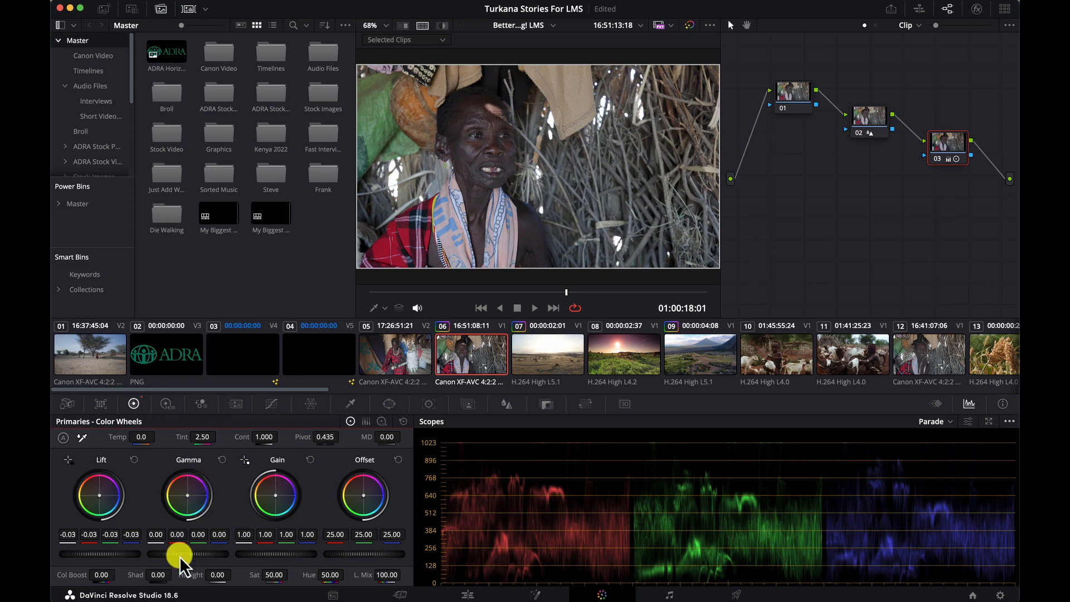
left_click_drag(176, 554, 277, 541)
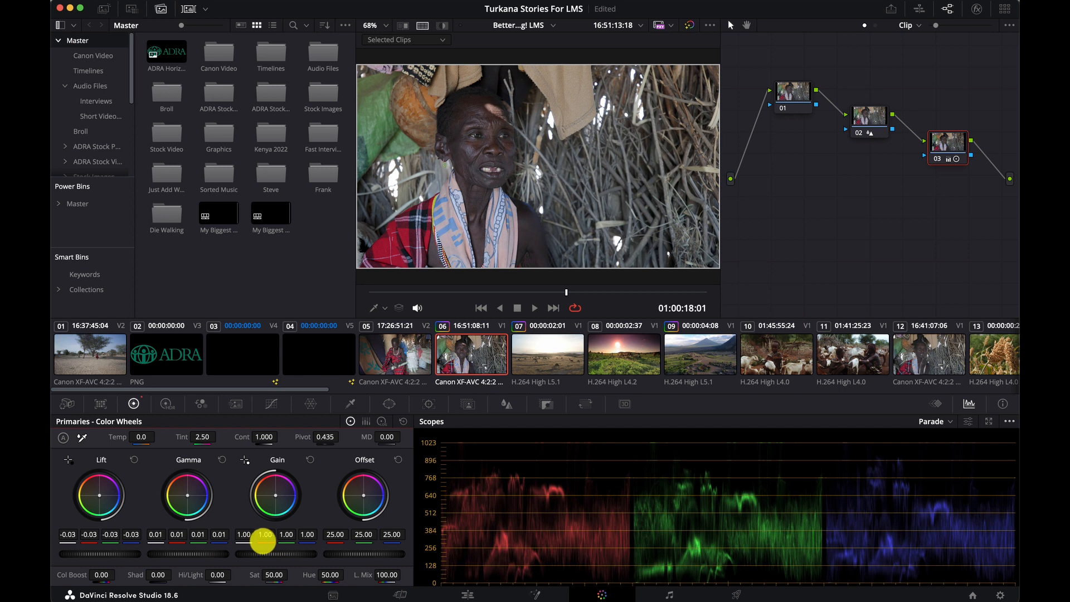
left_click_drag(271, 542, 227, 544)
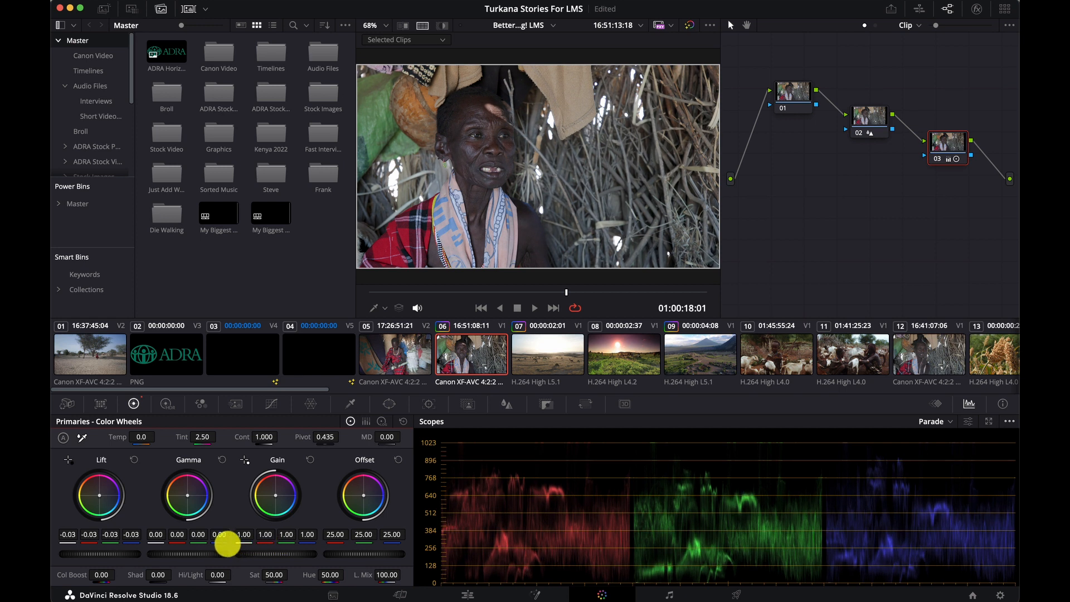
Shape a three-point S-curve on node 03's custom curve, lowering the shadow point and slightly raising the midtone point.
left_click(271, 403)
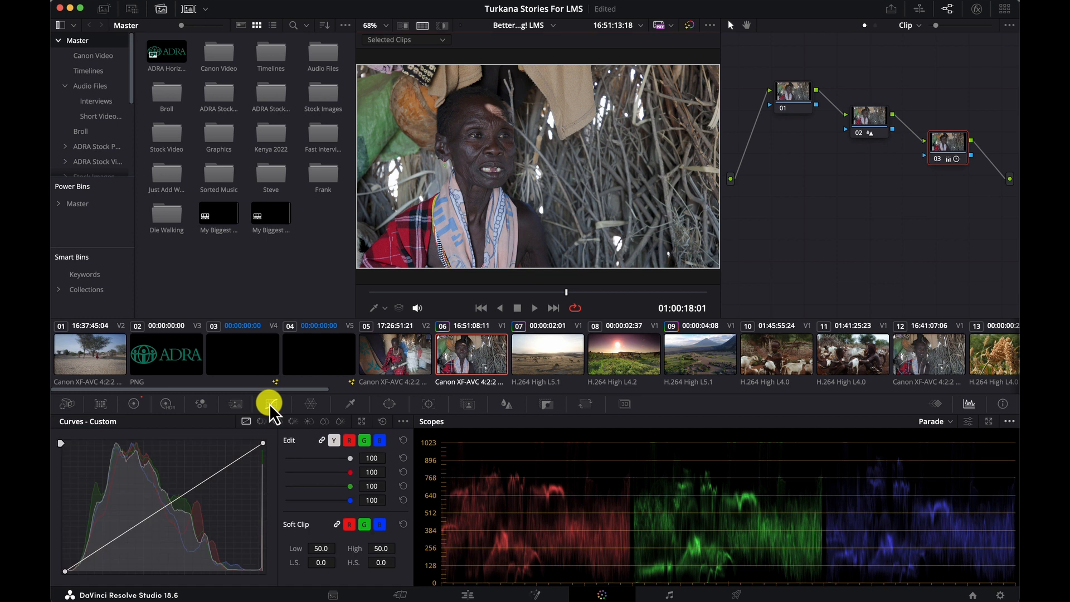
left_click(158, 511)
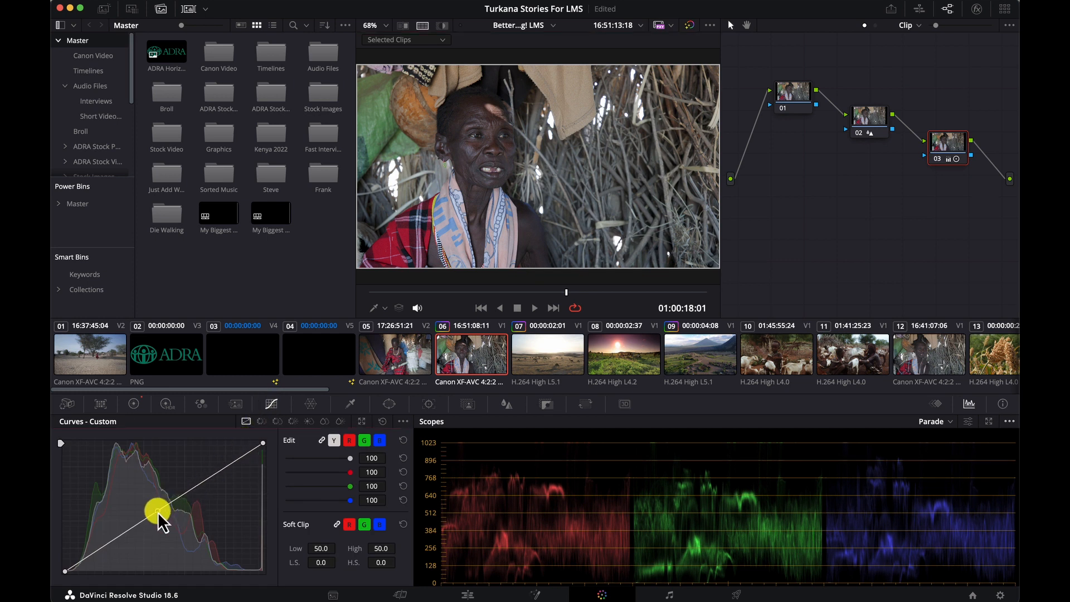
left_click(107, 545)
left_click_drag(106, 546, 102, 551)
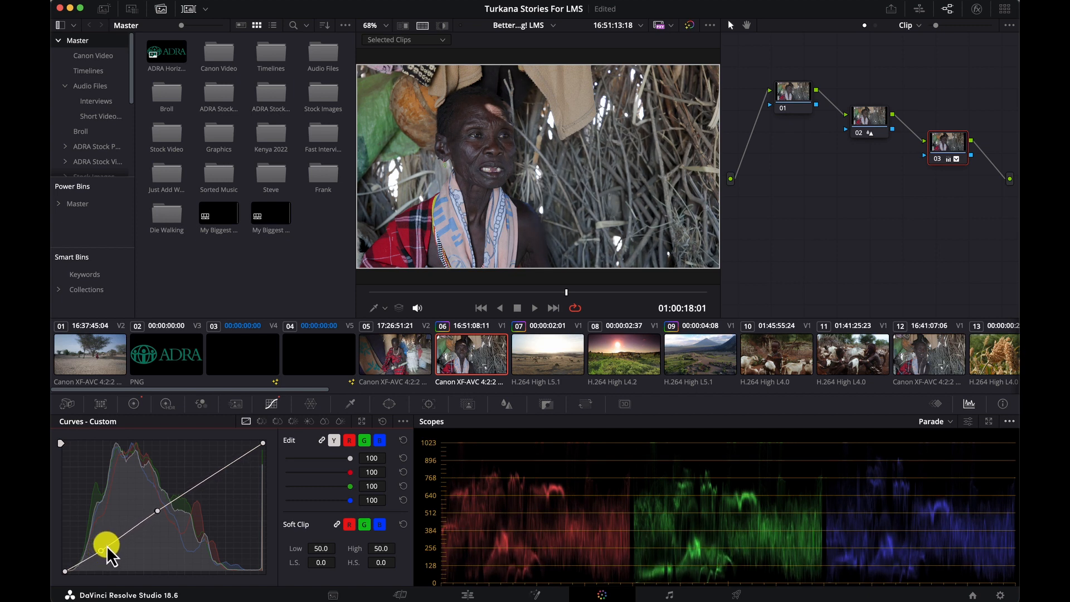
left_click(216, 474)
left_click_drag(158, 512, 153, 511)
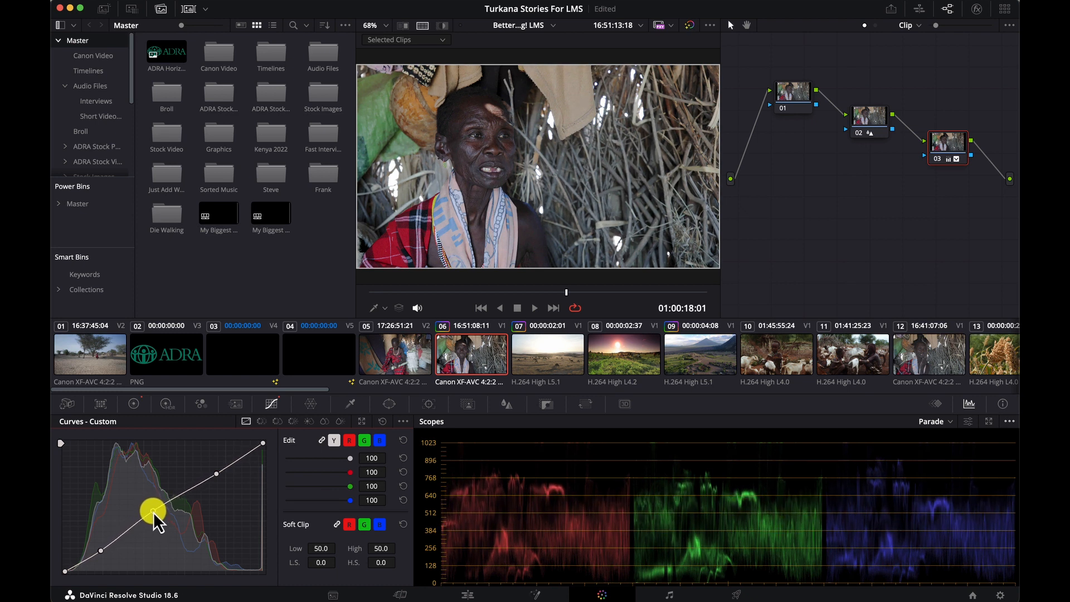
Reset node 03's custom curves and return to the color wheels.
left_click(383, 420)
left_click(133, 406)
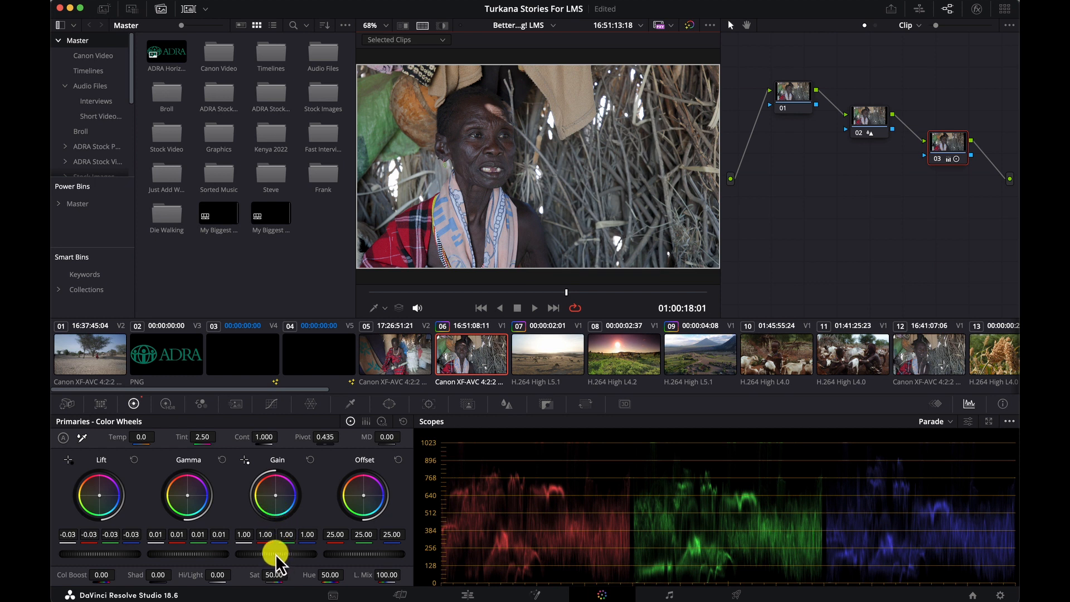
Set node 03's Gain to 0.98 and Offset to 27.05.
left_click_drag(273, 553, 297, 552)
left_click_drag(296, 553, 376, 539)
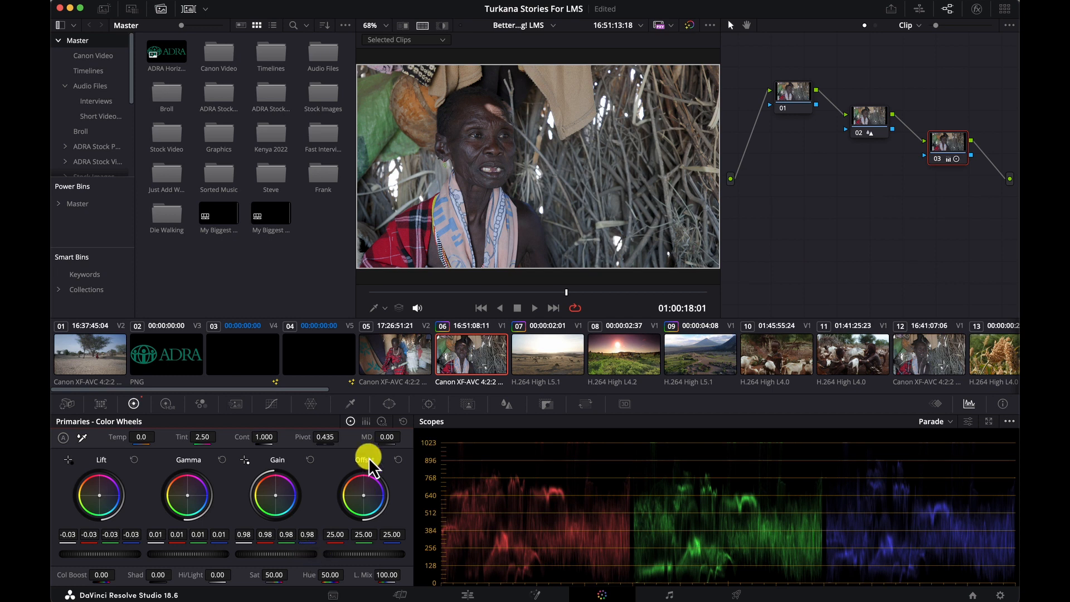
left_click(355, 554)
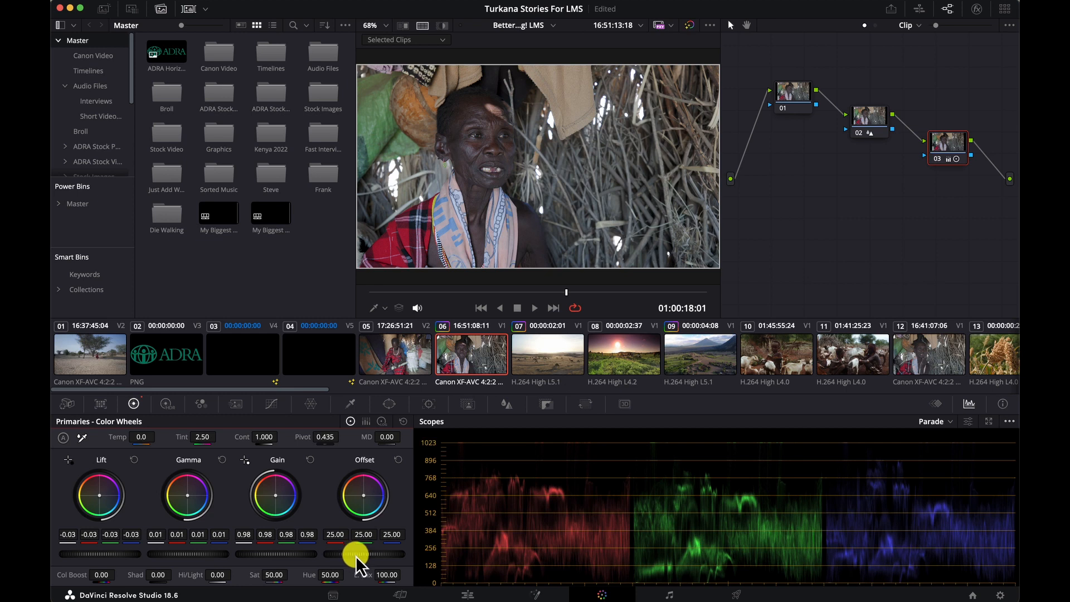
left_click_drag(356, 554, 374, 292)
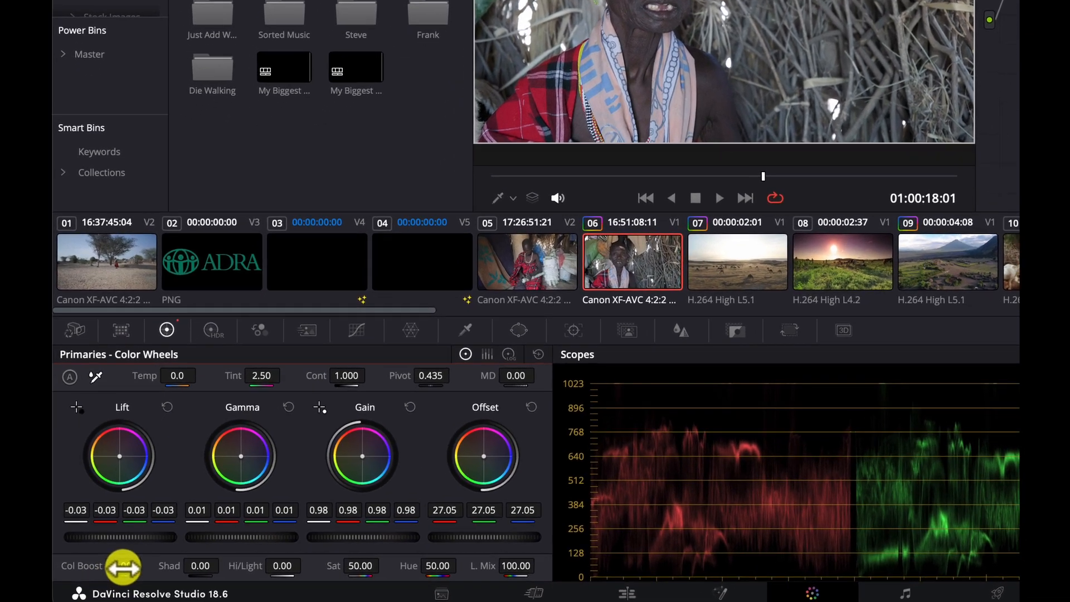
Set node 03's Color Boost to 0.50 and Saturation to 51.80.
mouse_move(123, 566)
left_mouse_down()
mouse_move(148, 557)
mouse_move(125, 562)
left_mouse_up()
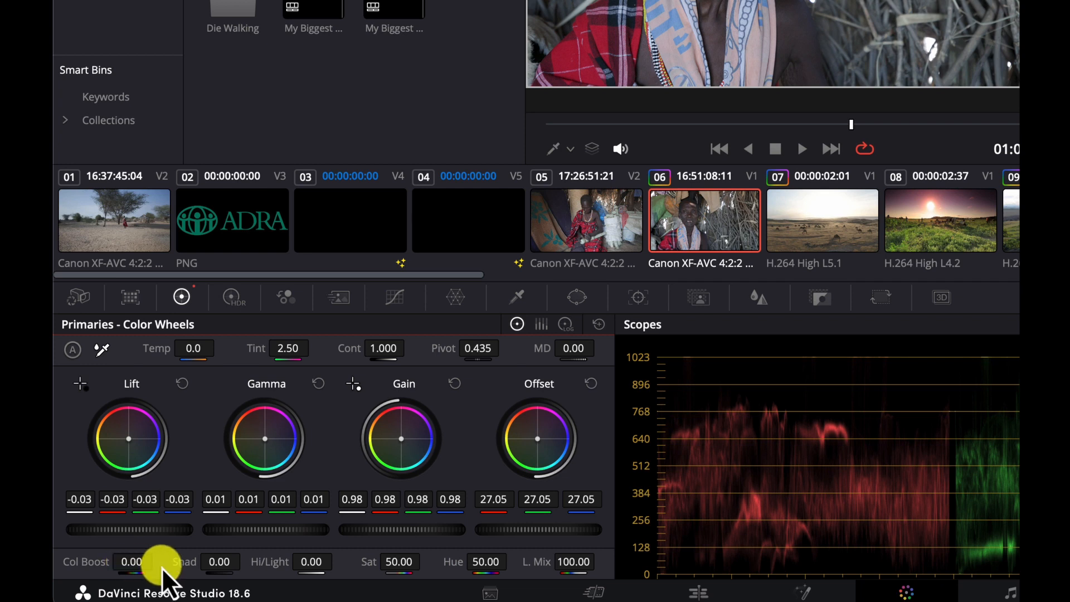
mouse_move(125, 564)
left_mouse_down()
mouse_move(143, 563)
mouse_move(125, 565)
left_mouse_up()
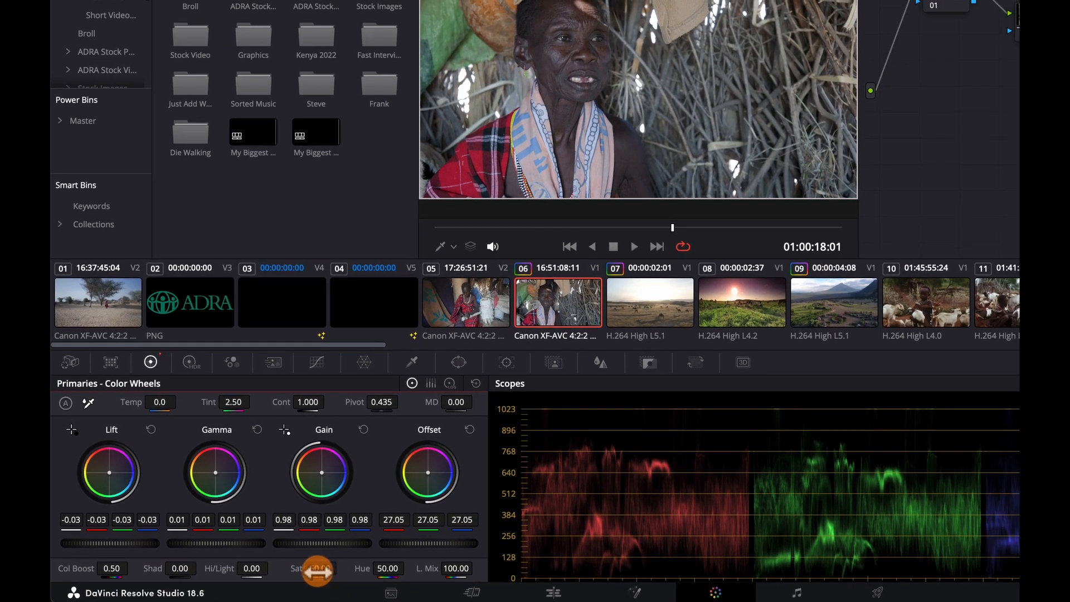
mouse_move(325, 569)
left_mouse_down()
mouse_move(342, 569)
mouse_move(322, 568)
left_mouse_up()
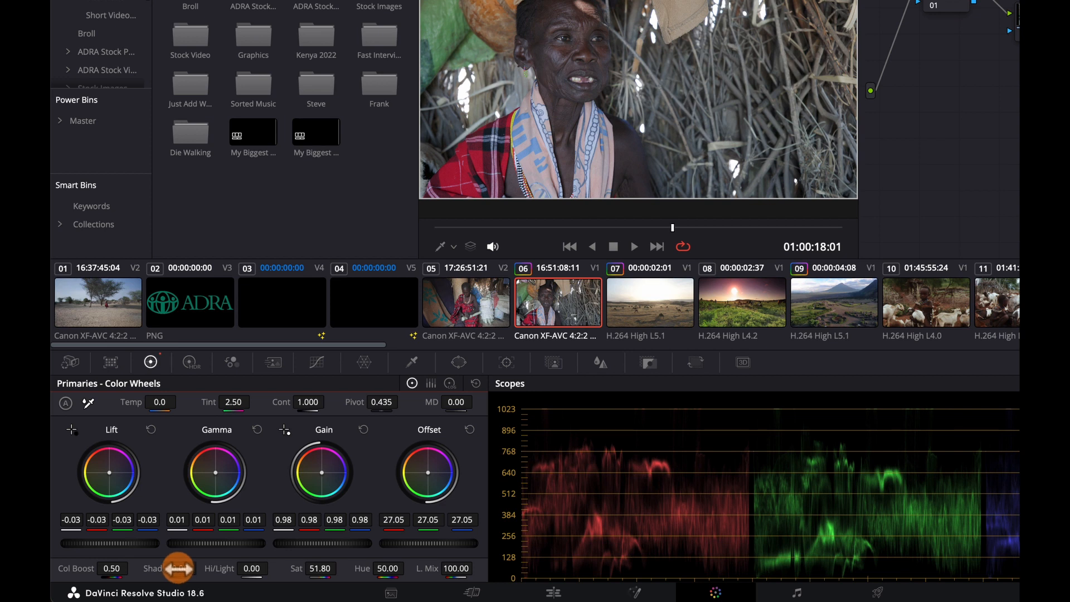
Balance node 03's tonal range with Shadows at 9.50, Highlights at -42.50 and Gain at 1.07.
mouse_move(178, 568)
left_mouse_down()
mouse_move(158, 568)
mouse_move(220, 565)
mouse_move(158, 567)
mouse_move(201, 567)
mouse_move(191, 568)
left_mouse_up()
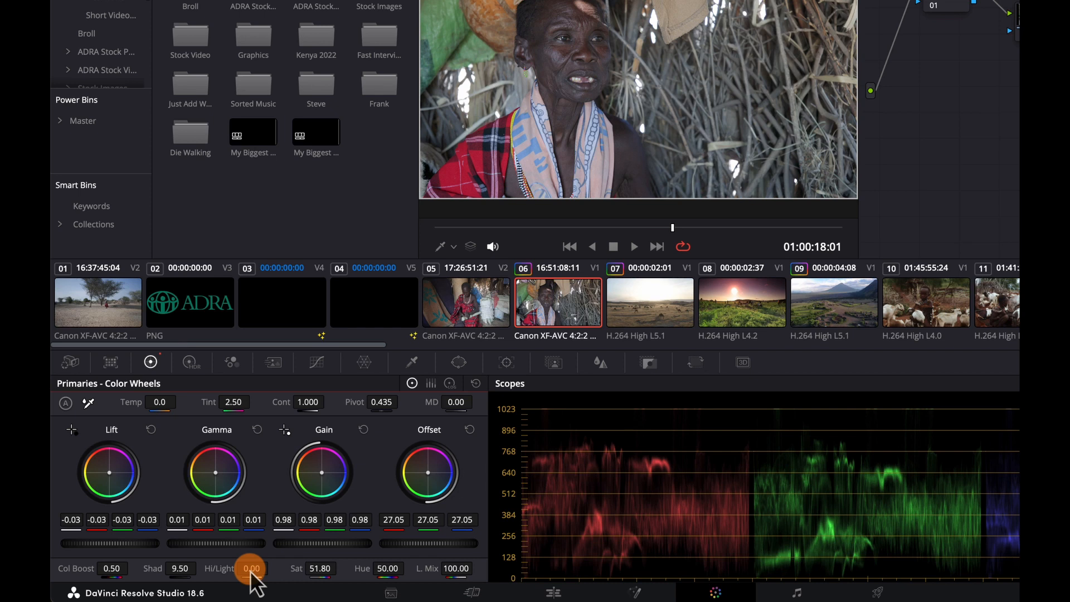
mouse_move(249, 569)
left_mouse_down()
mouse_move(178, 567)
mouse_move(266, 567)
mouse_move(107, 568)
left_mouse_up()
mouse_move(445, 226)
left_mouse_down()
mouse_move(609, 228)
mouse_move(496, 230)
mouse_move(551, 224)
mouse_move(502, 227)
mouse_move(521, 220)
mouse_move(257, 569)
mouse_move(305, 543)
left_mouse_up()
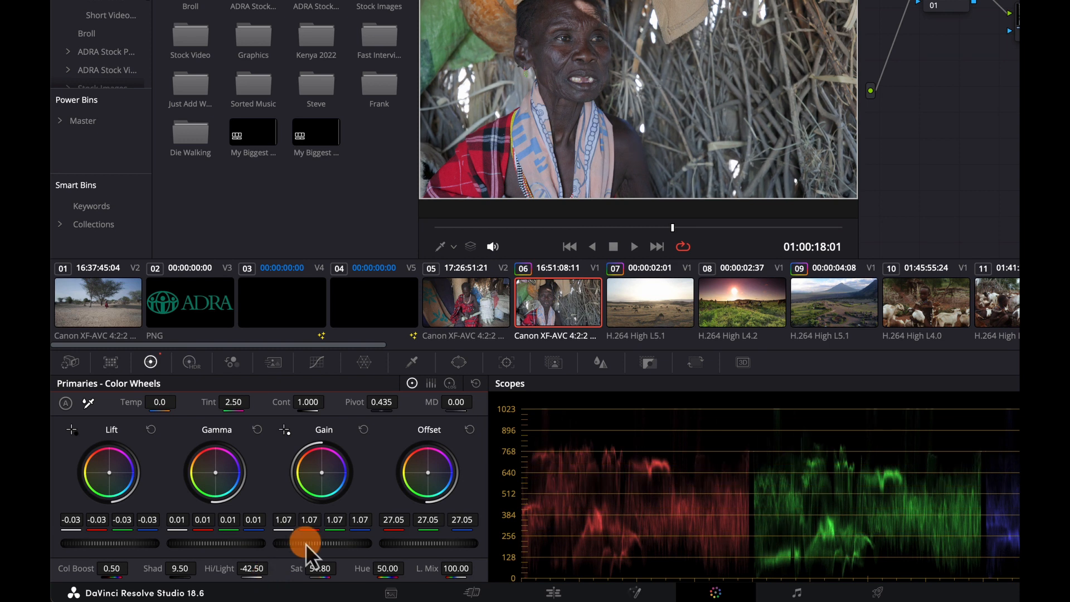
Go to the Edit page and look over the ungraded interview clips on Video 1.
left_click(553, 592)
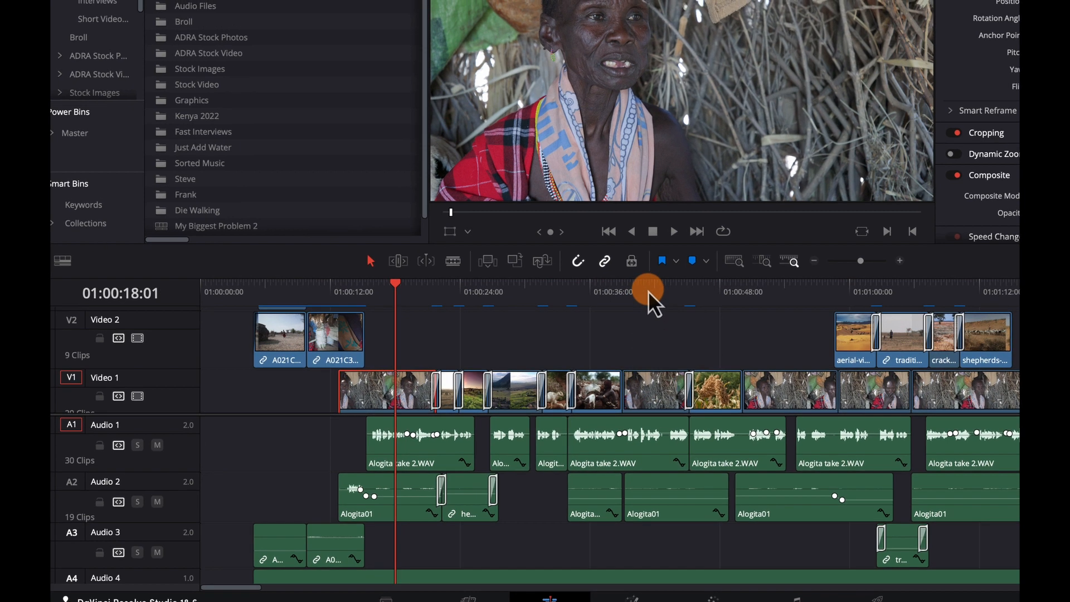
left_click(647, 288)
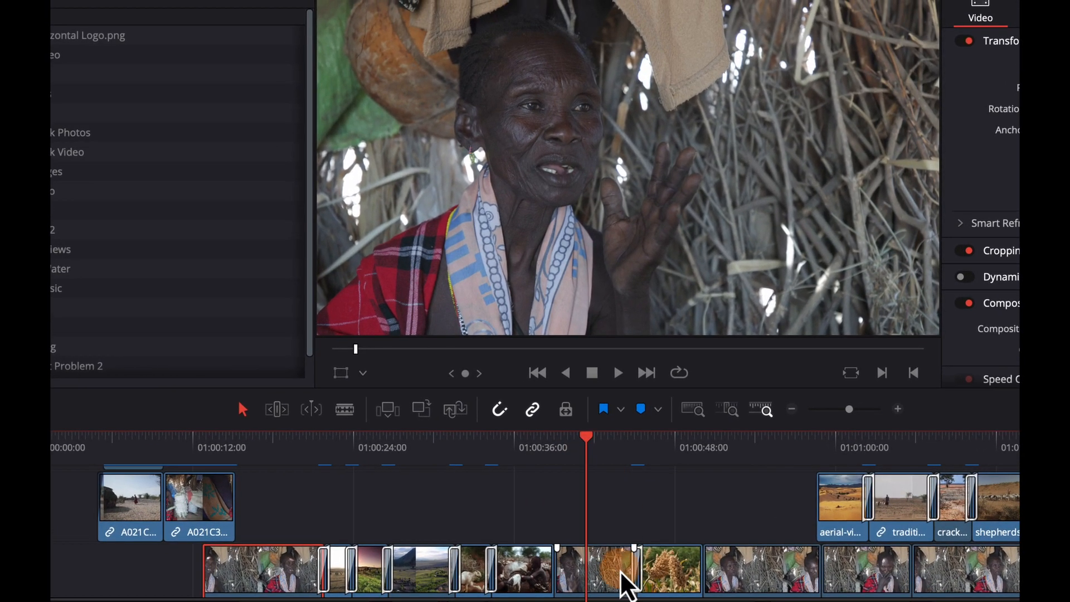
left_click(610, 574)
left_click(730, 445)
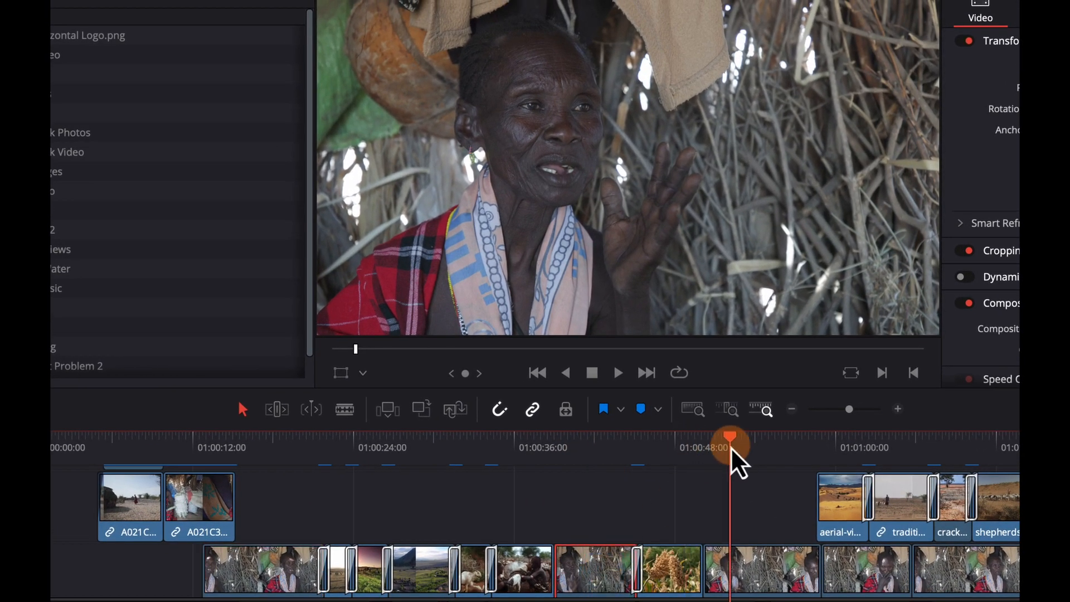
left_click(779, 566)
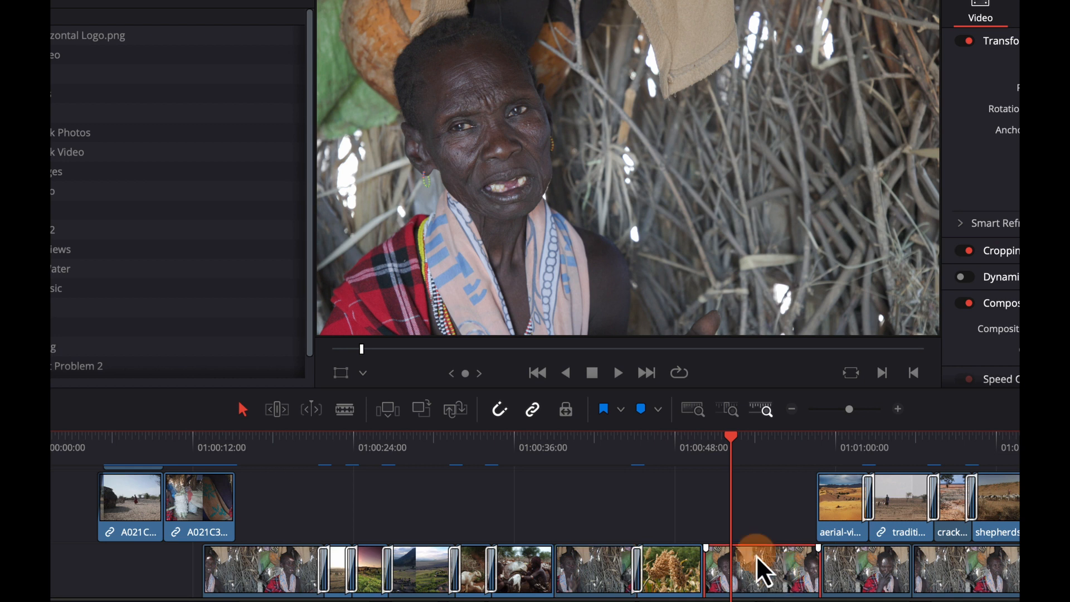
left_click_drag(728, 442, 593, 465)
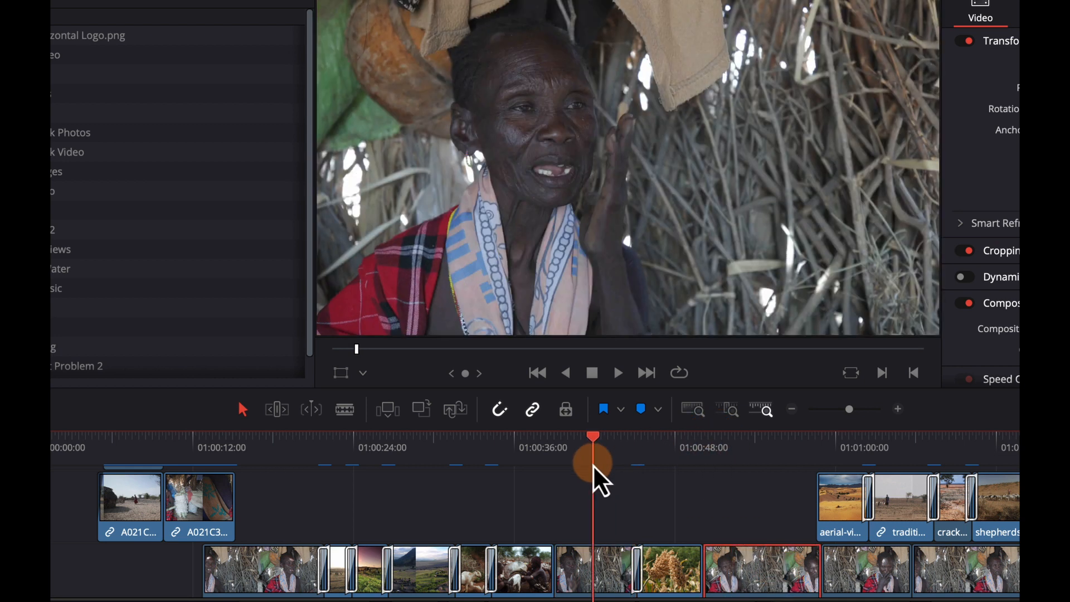
left_click(592, 570)
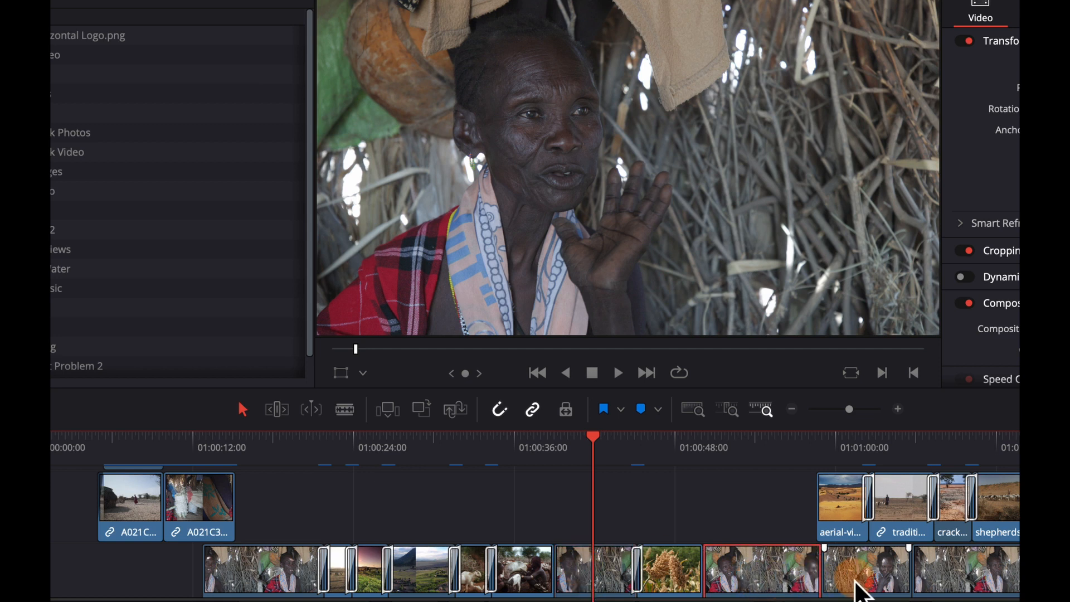
Copy the graded first interview clip on Video 1.
mouse_move(584, 441)
left_mouse_down()
mouse_move(316, 479)
mouse_move(303, 530)
mouse_move(264, 571)
left_mouse_up()
left_click(261, 569)
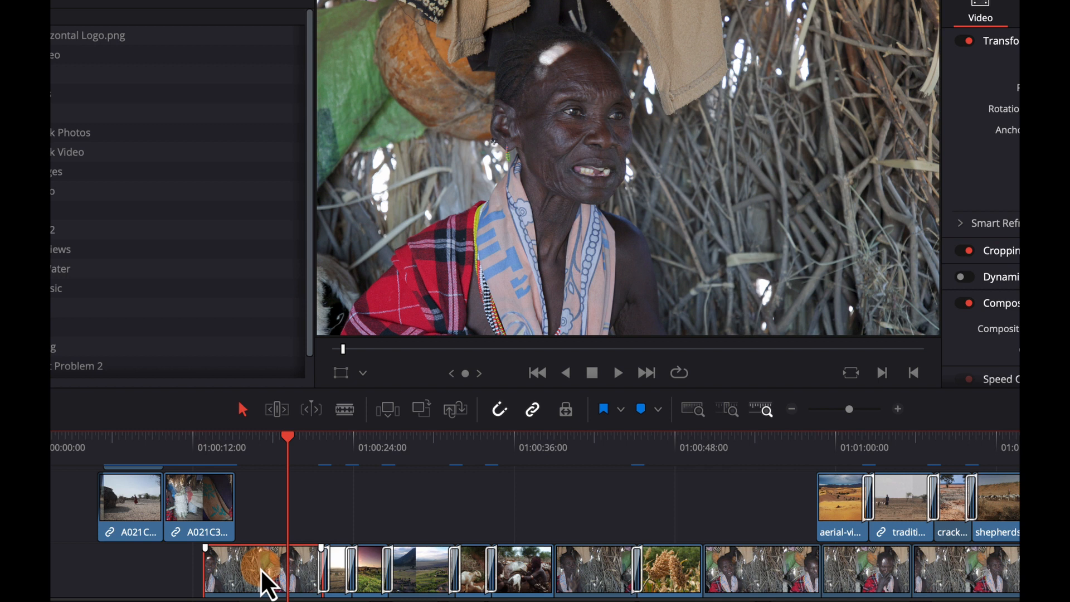
right_click(260, 569)
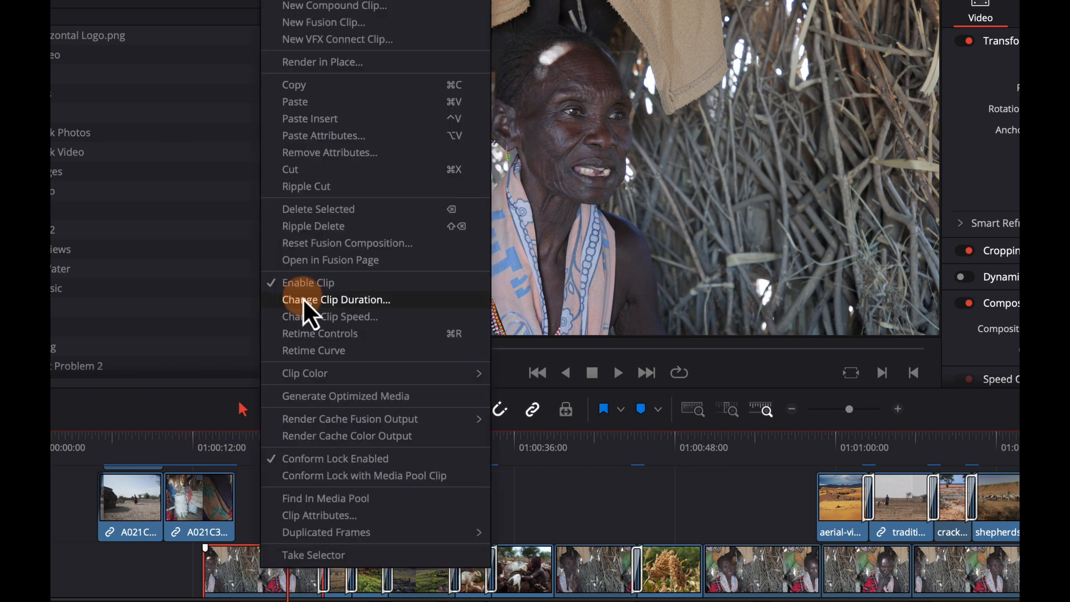
left_click(418, 87)
Compare the graded first interview clip with the second interview clip on Video 1, and select the second one.
left_click(280, 486)
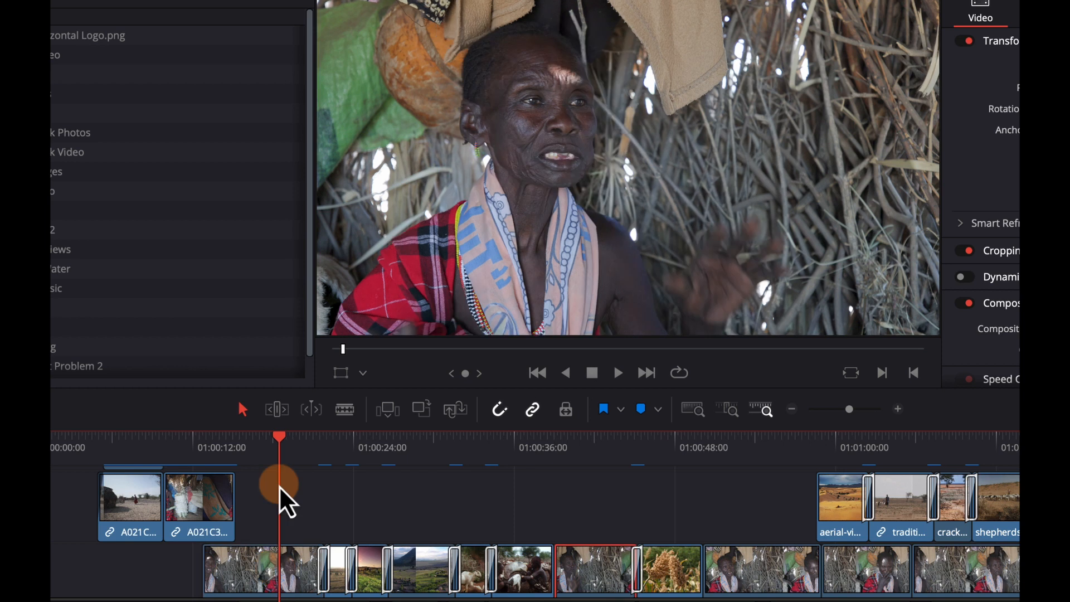
left_click(594, 441)
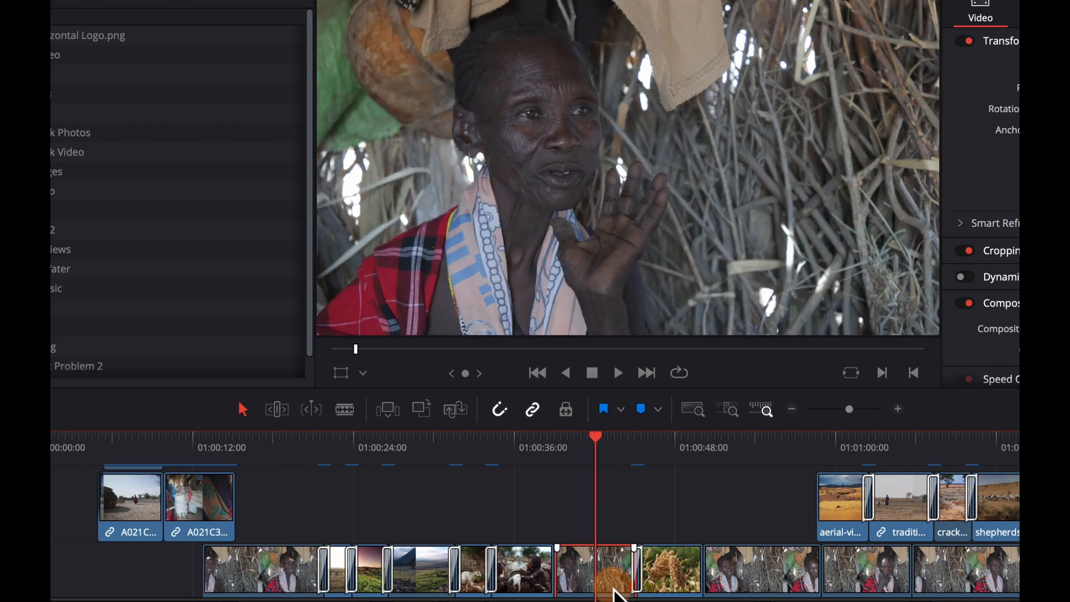
left_click(688, 525)
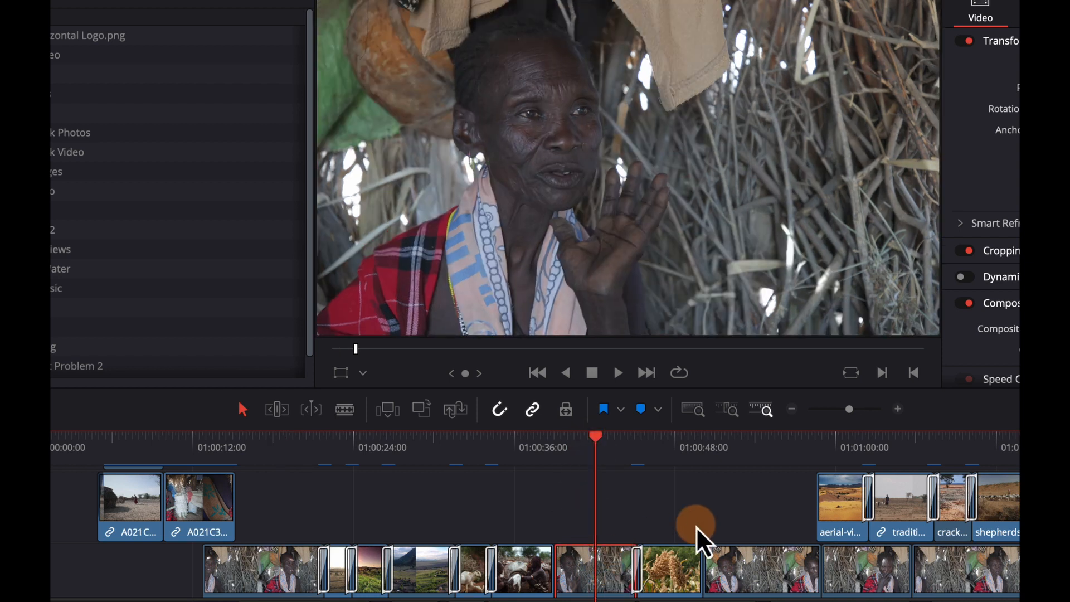
left_click(596, 559)
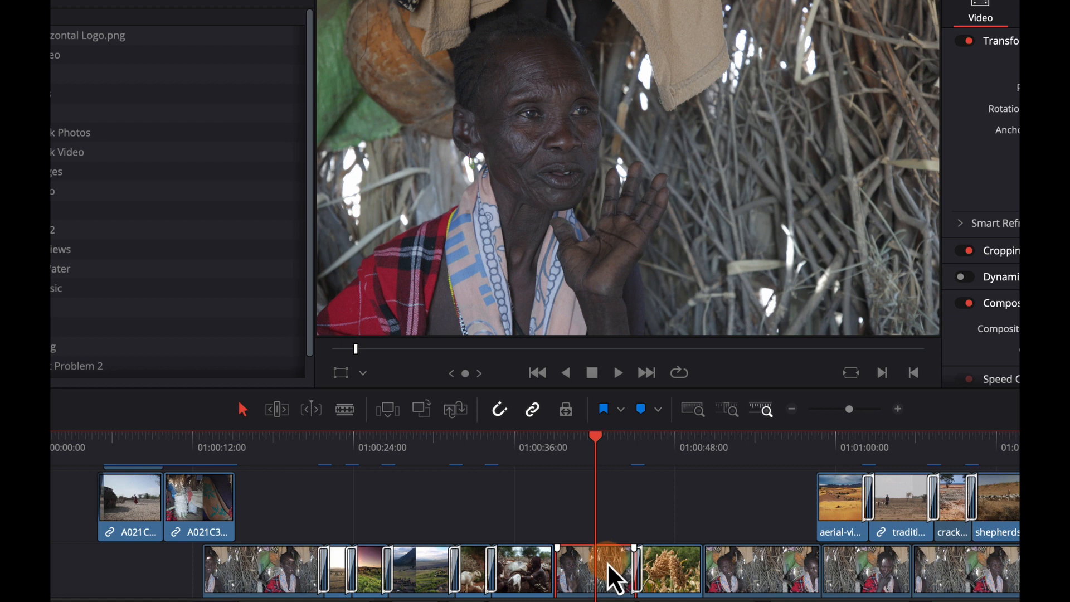
right_click(615, 580)
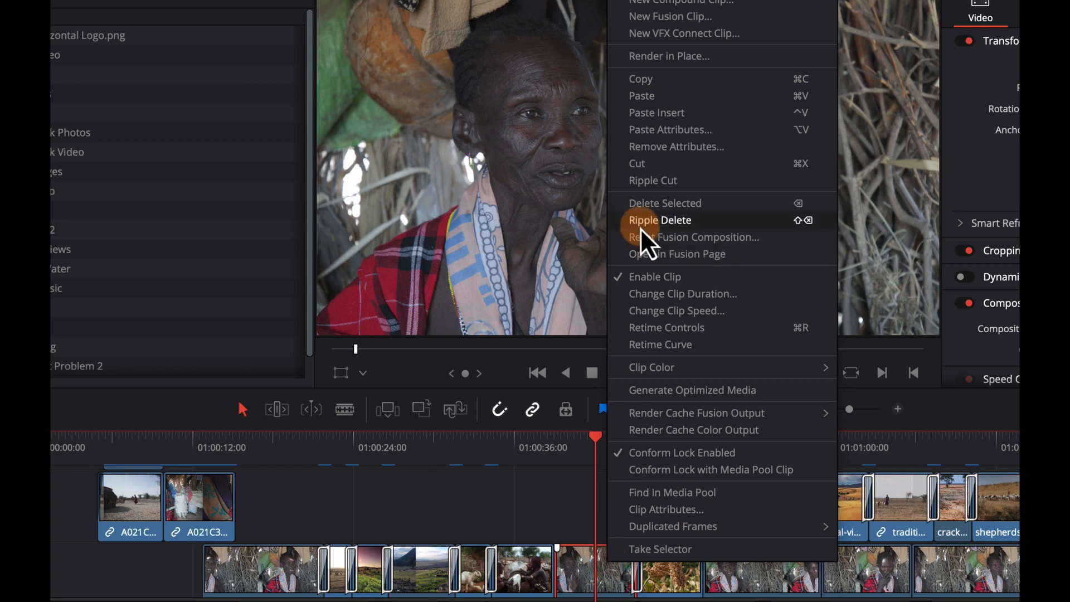
right_click(583, 574)
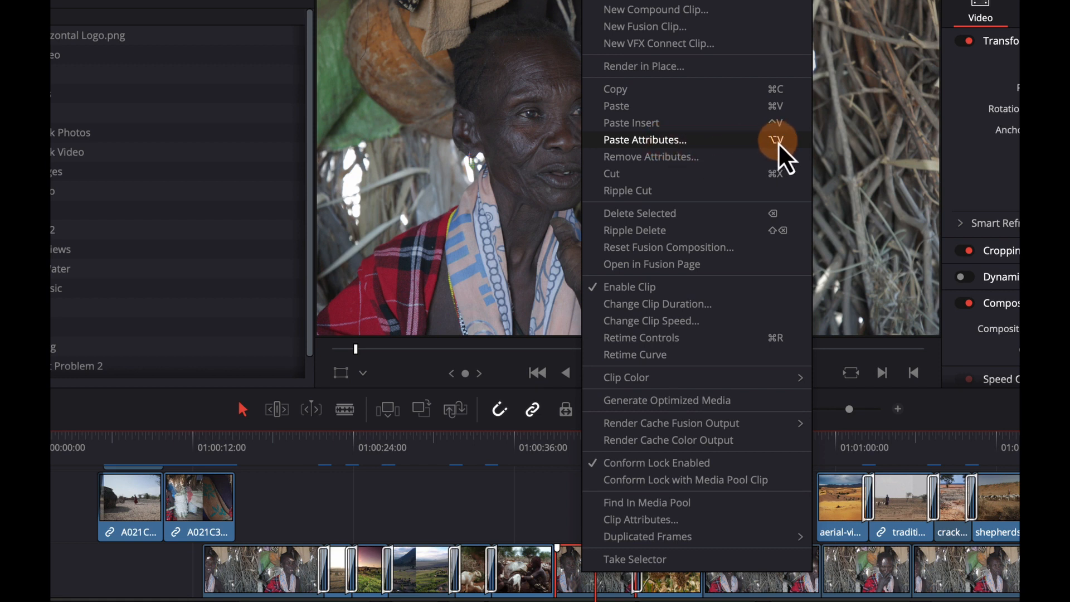
left_click(486, 507)
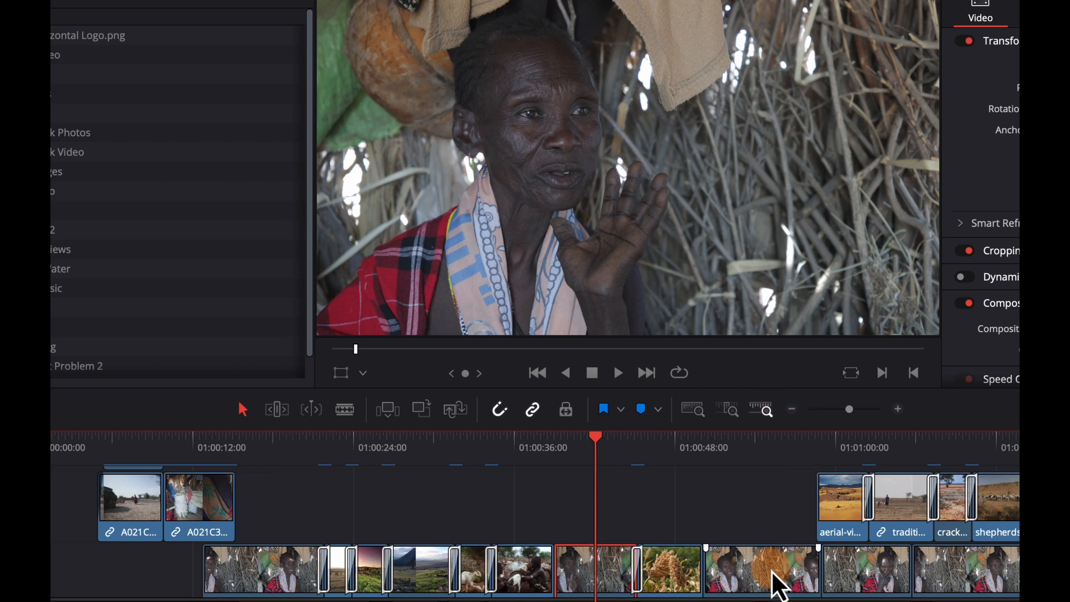
Add the third, fifth and last interview clips on Video 1 to the selection and paste only the Color Correction attribute onto the four clips.
left_click(774, 590, "super")
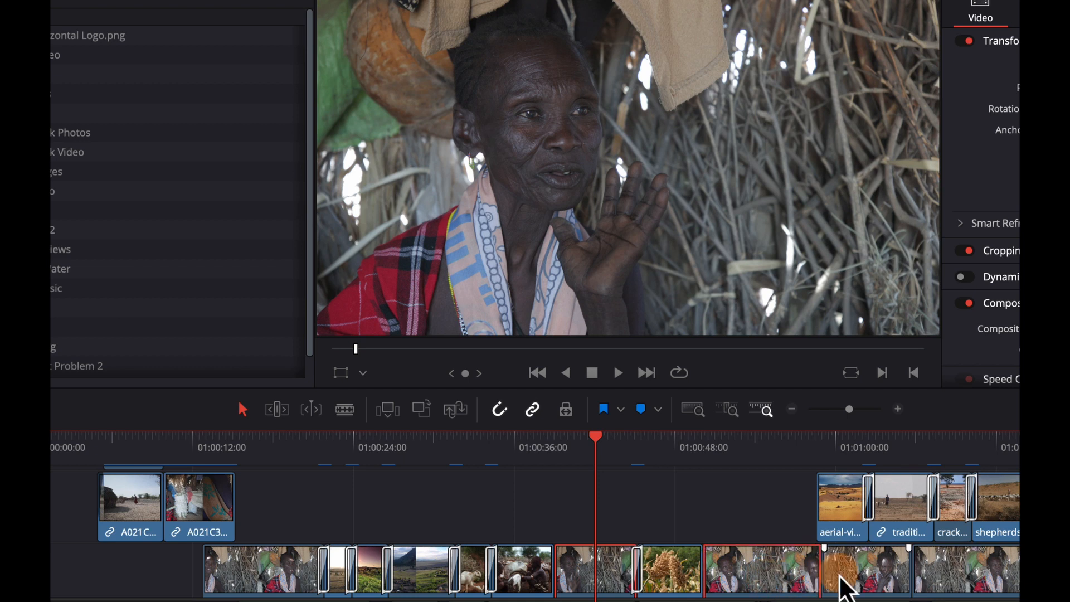
left_click(975, 593, "super")
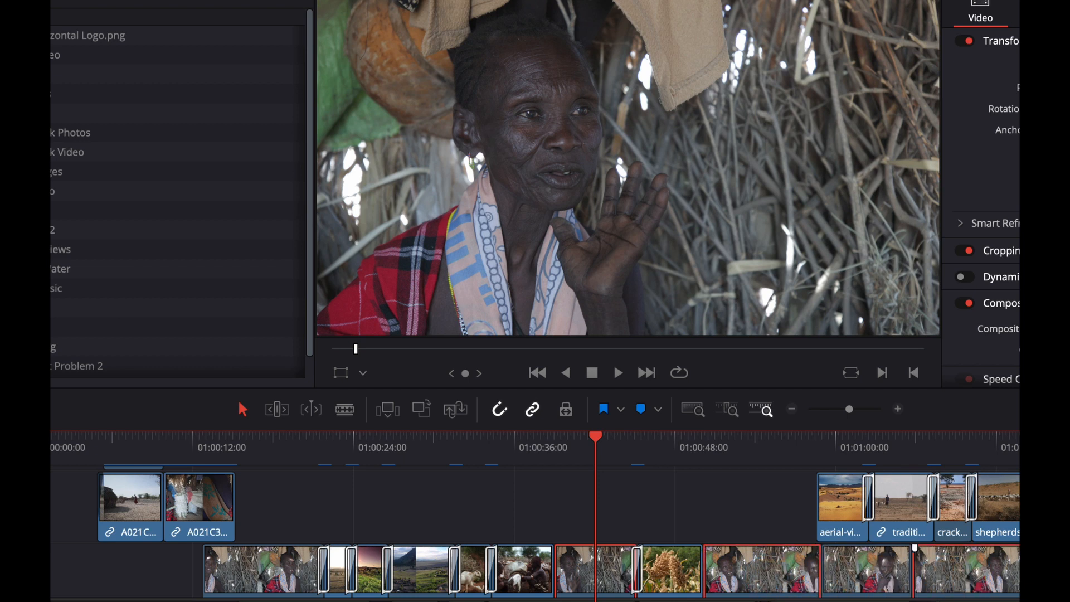
scroll(535, 516, "right", 8)
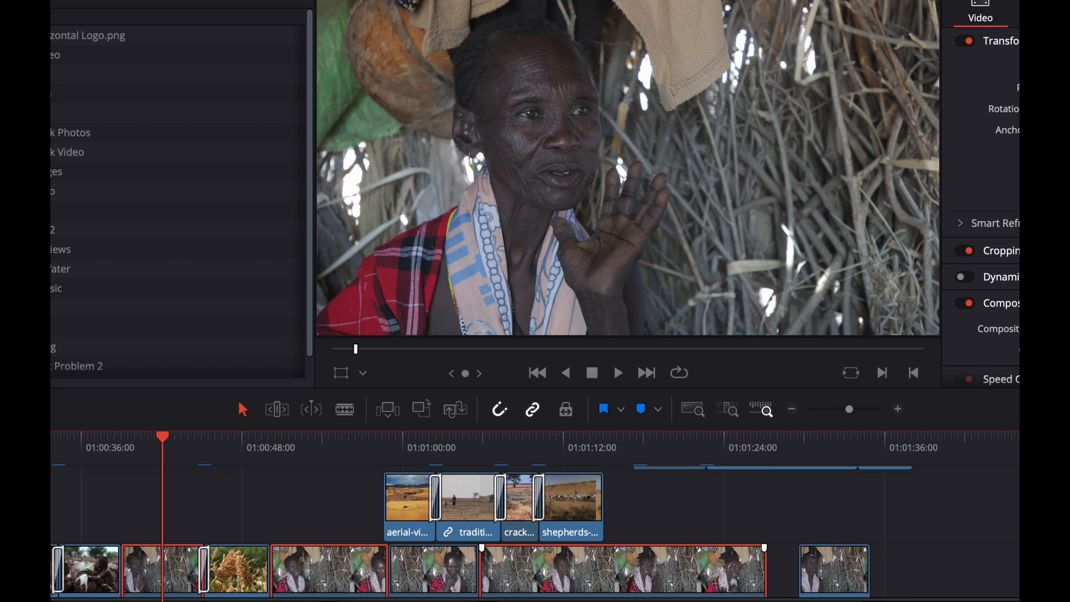
left_click(837, 576, "super")
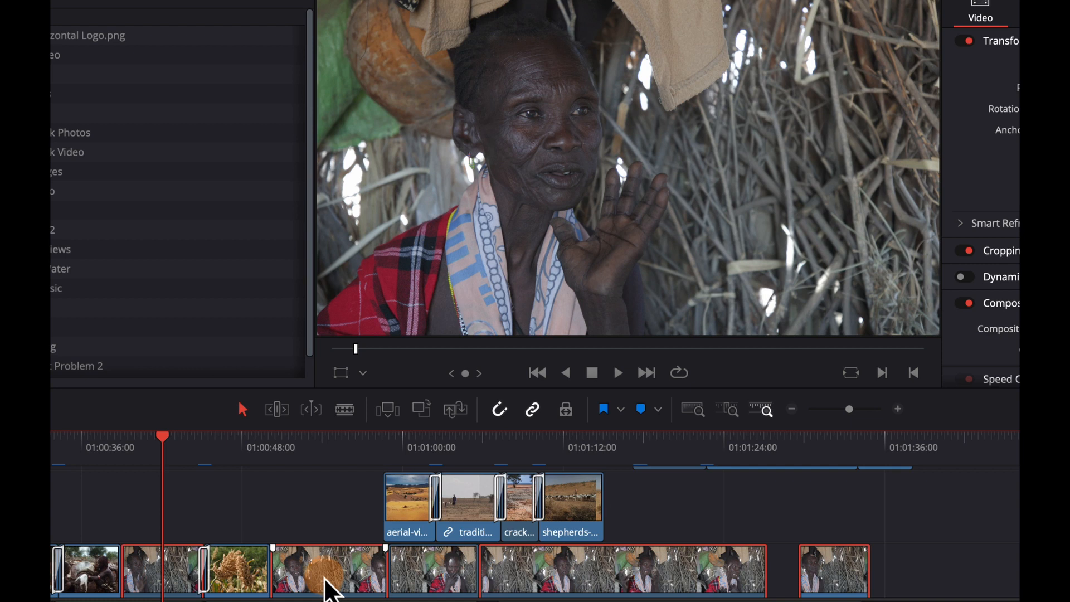
key("alt+v")
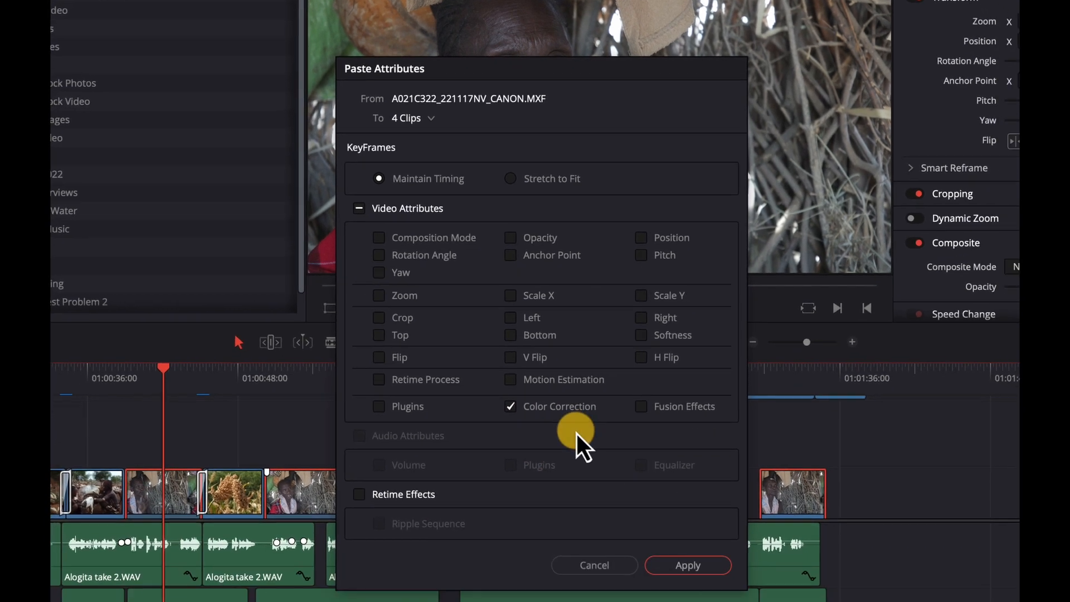
left_click(681, 547)
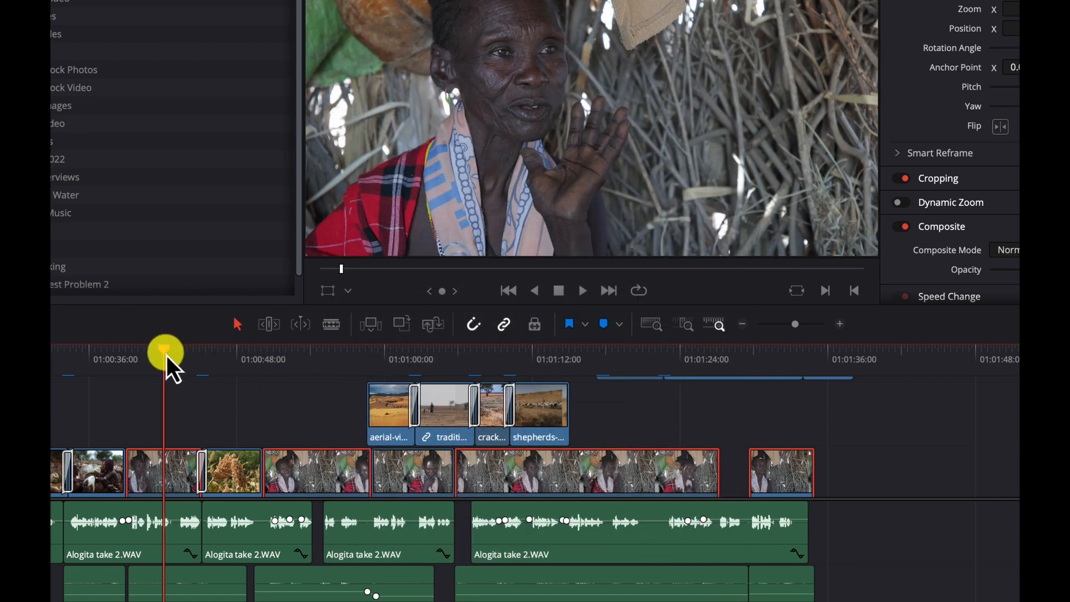
Check the pasted grade across the interview clips in the timeline, and open the third interview clip on the Color page.
key("super+minus")
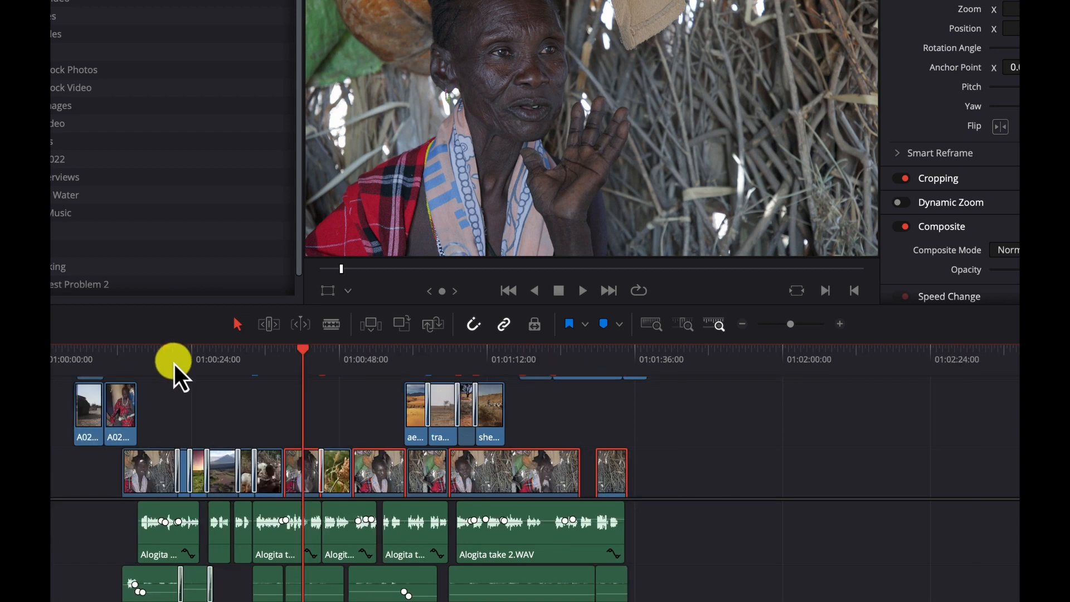
left_click_drag(306, 349, 374, 374)
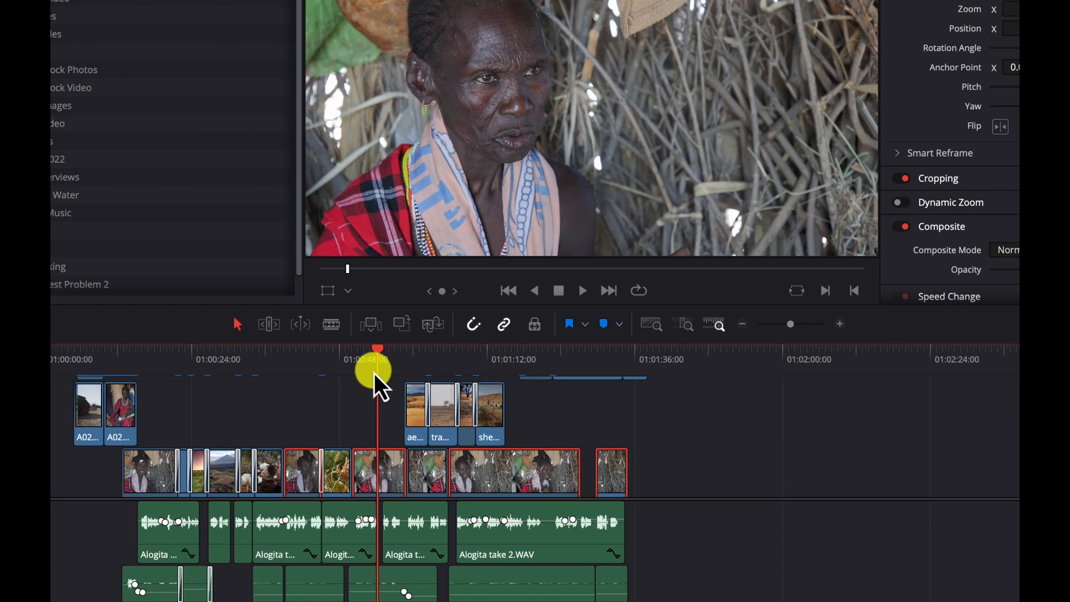
left_click(155, 362)
left_click_drag(155, 367, 373, 377)
left_click(534, 365)
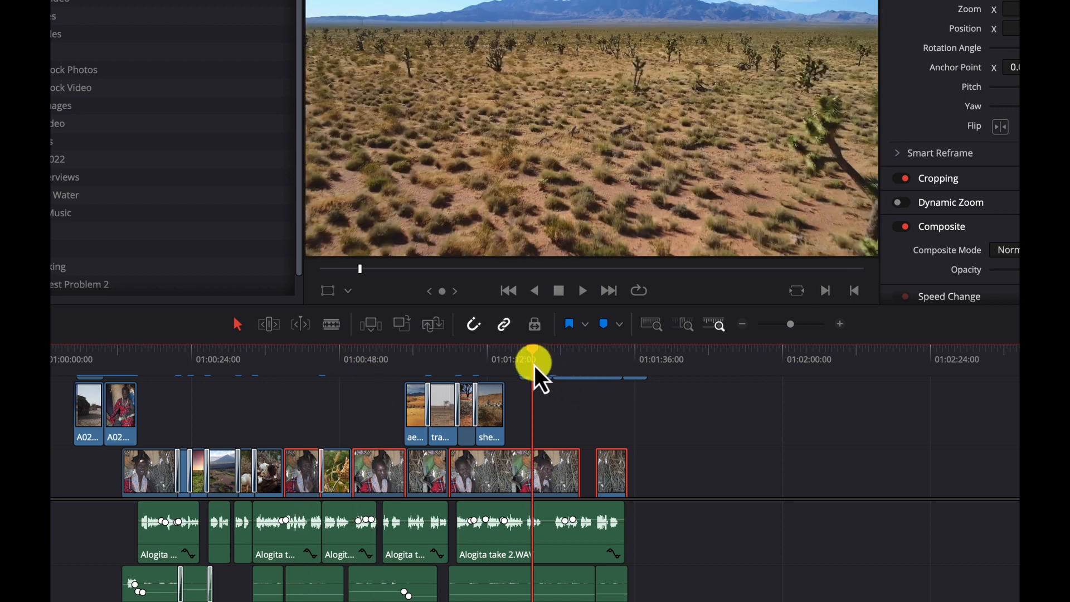
left_click_drag(359, 365, 370, 360)
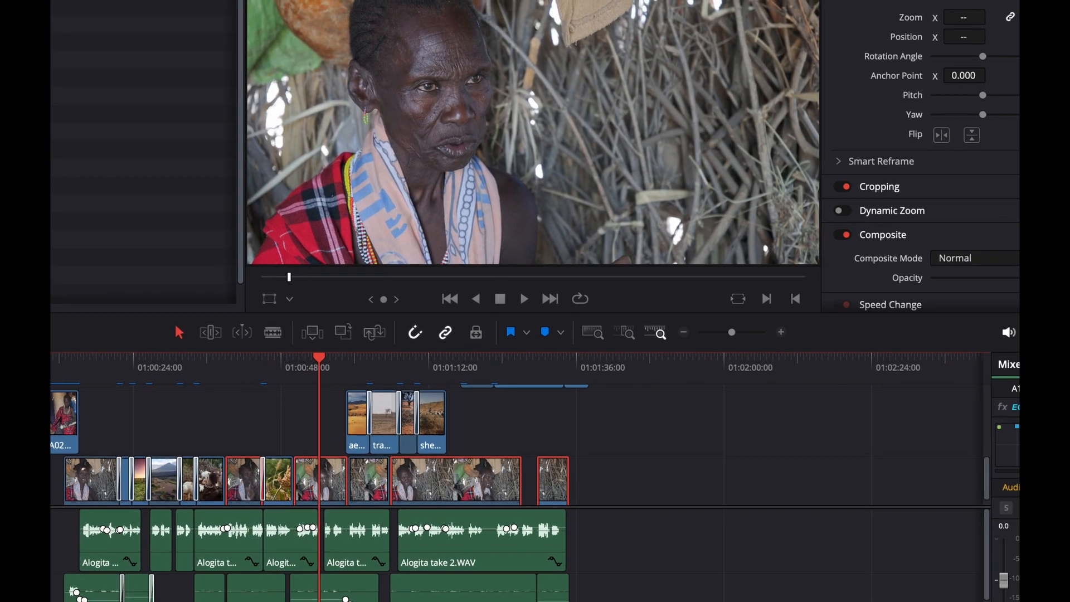
key("shift+6")
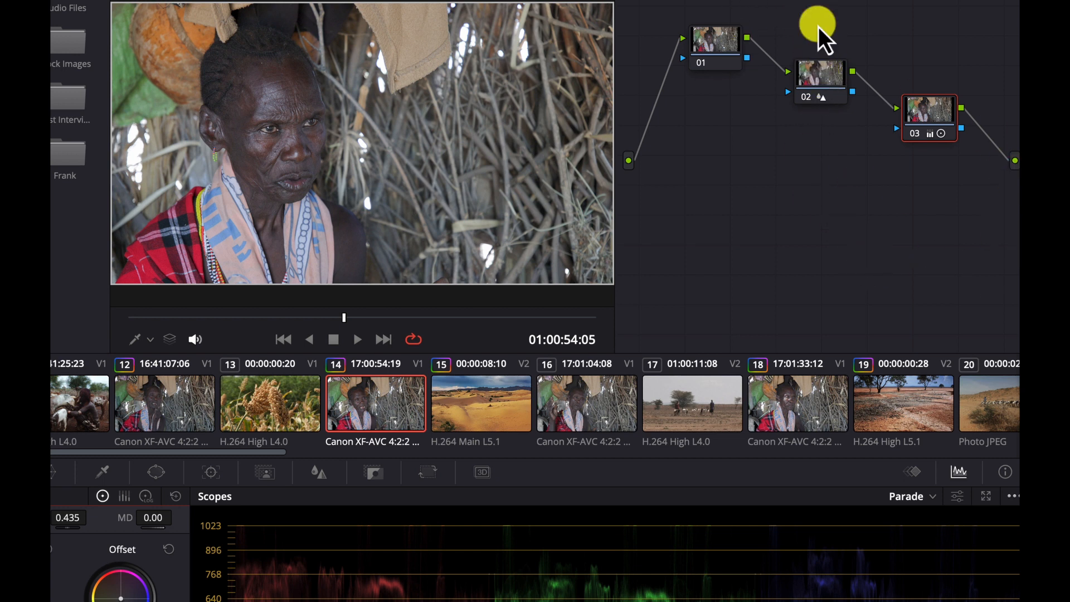
Inspect the blur radius of node 02 on the third interview clip, and return to the Edit page.
left_click(826, 78)
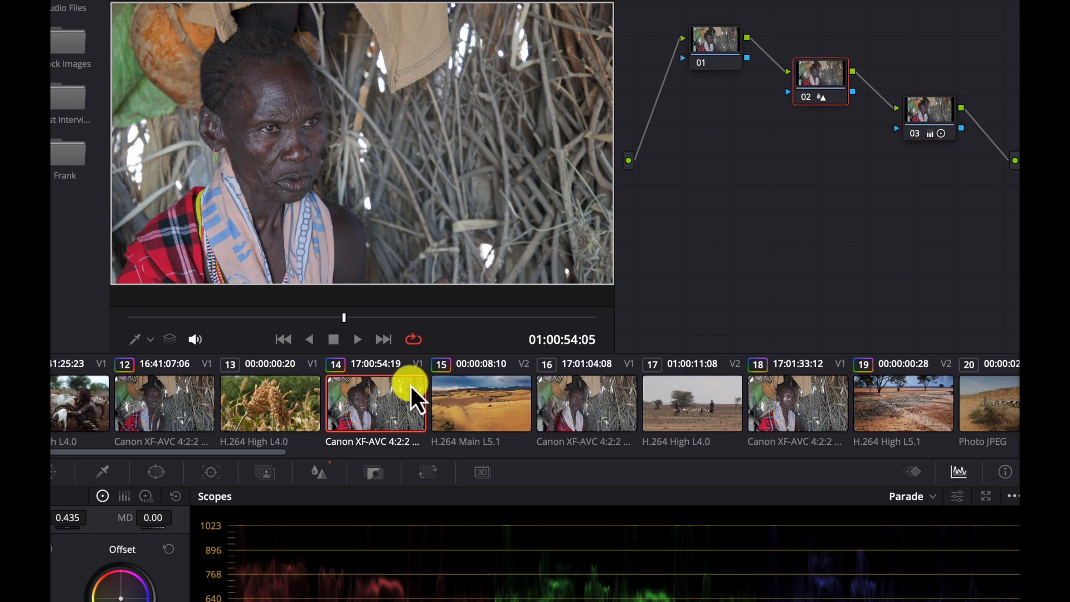
left_click(322, 475)
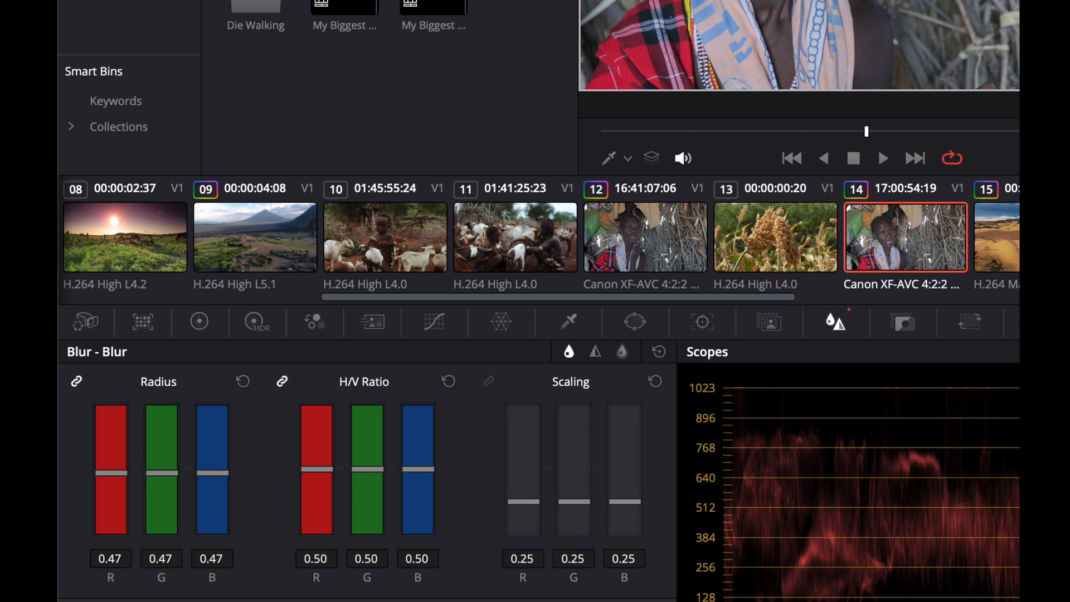
key("shift+4")
left_click(869, 511)
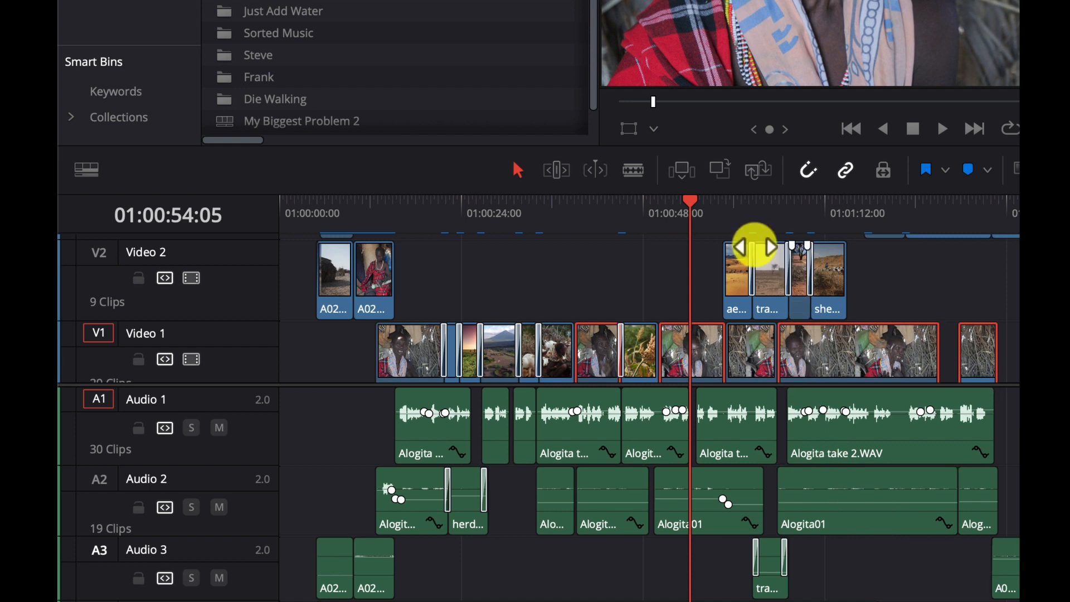
Review the interview and b-roll clips along the timeline, going back to the goat clips on Video 1.
left_click(593, 210)
left_click_drag(592, 212, 822, 234)
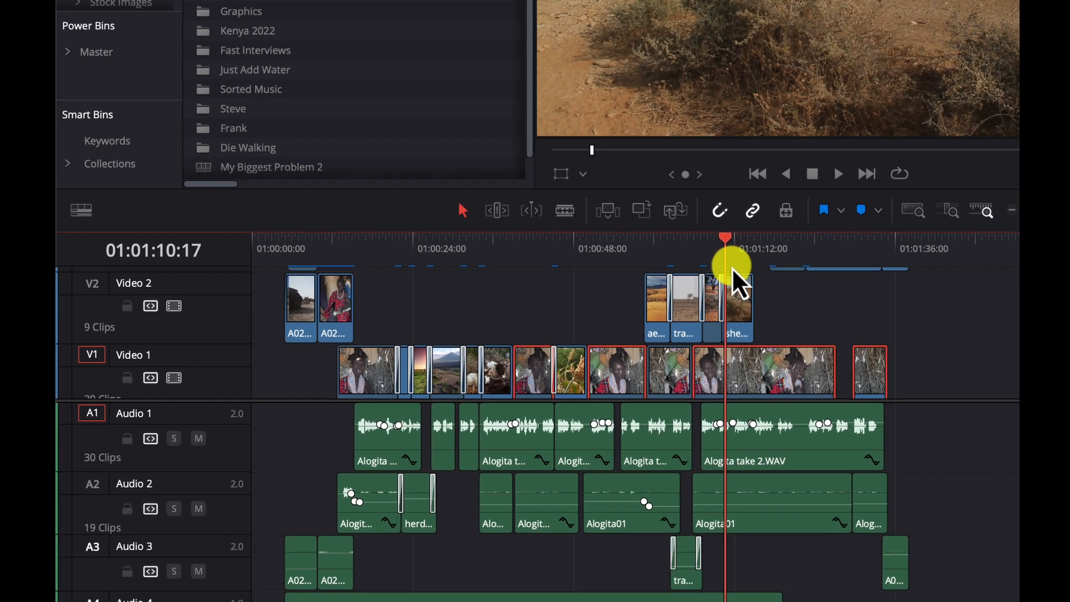
left_click_drag(731, 268, 825, 266)
left_click_drag(560, 352, 329, 364)
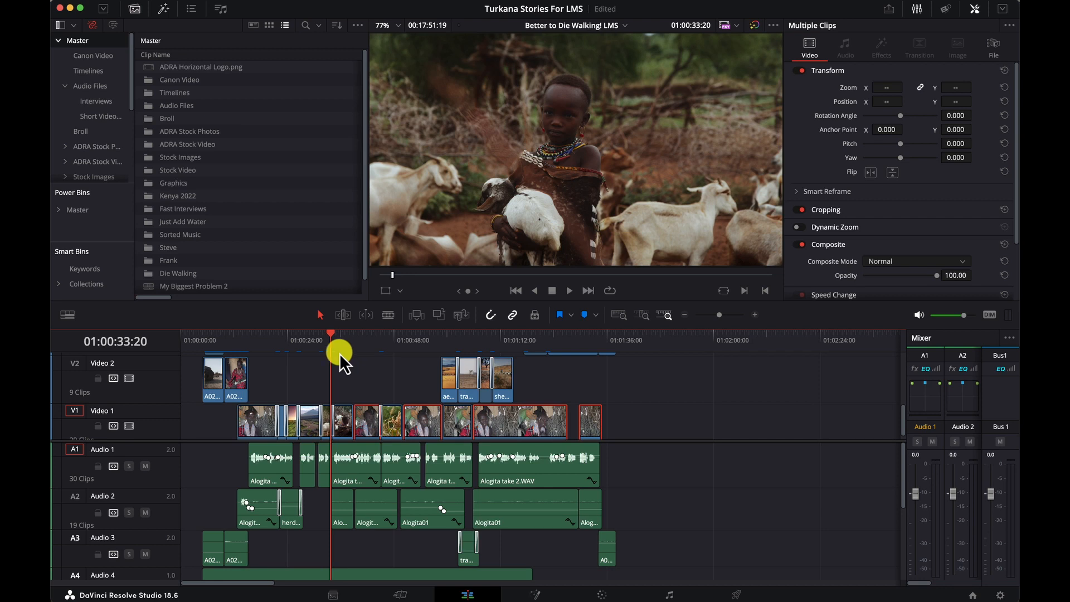
Open the second goat clip at 01:00:34:20 on the Color page, and set its shadows to 71 and Lift to -0.02.
left_click_drag(328, 335, 339, 336)
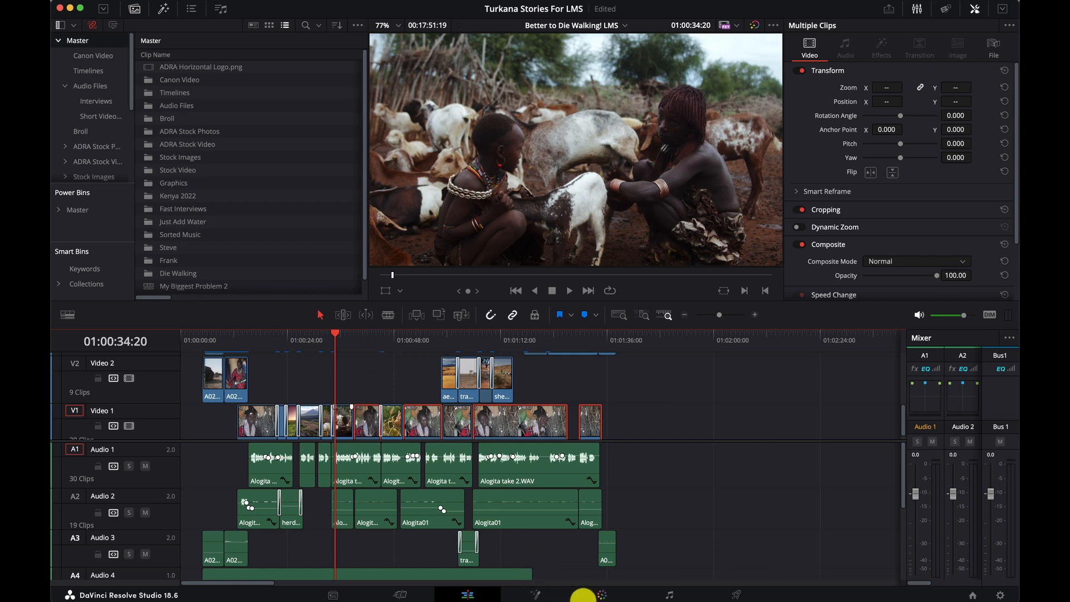
left_click(602, 595)
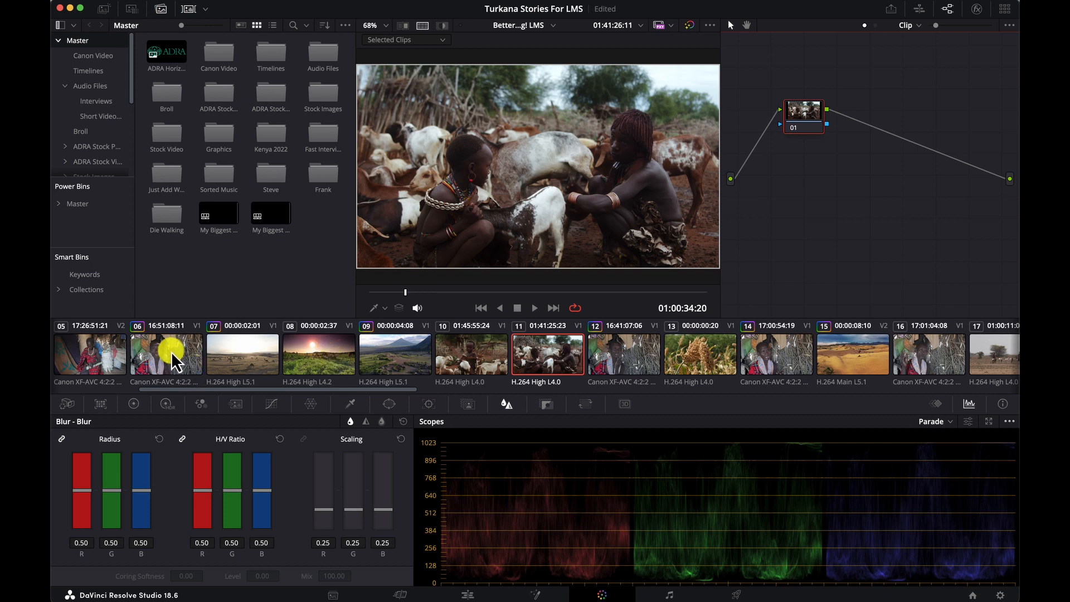
left_click(133, 404)
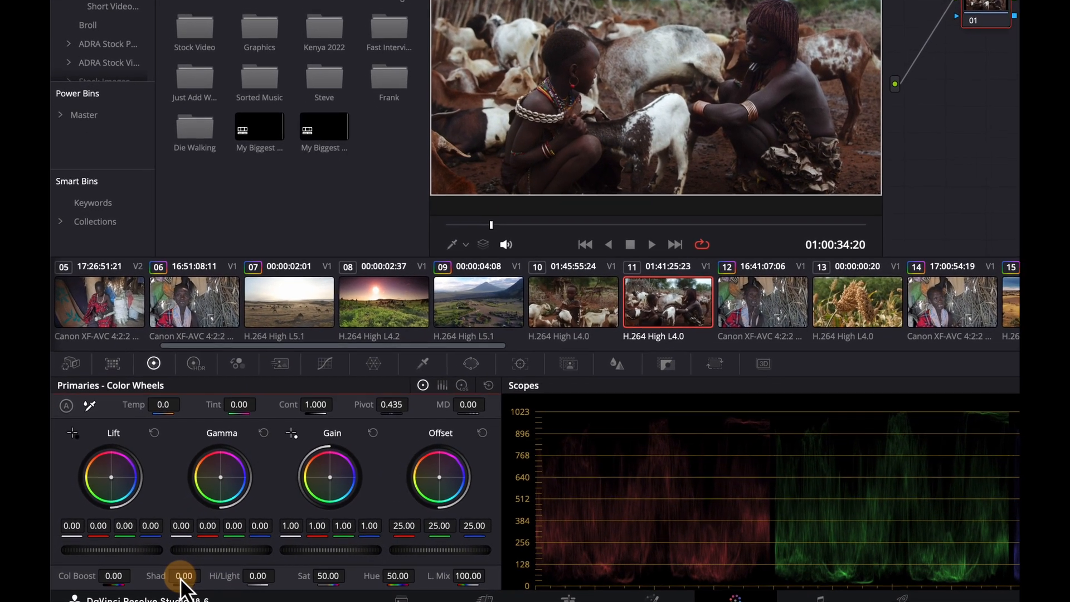
left_click_drag(167, 579, 282, 570)
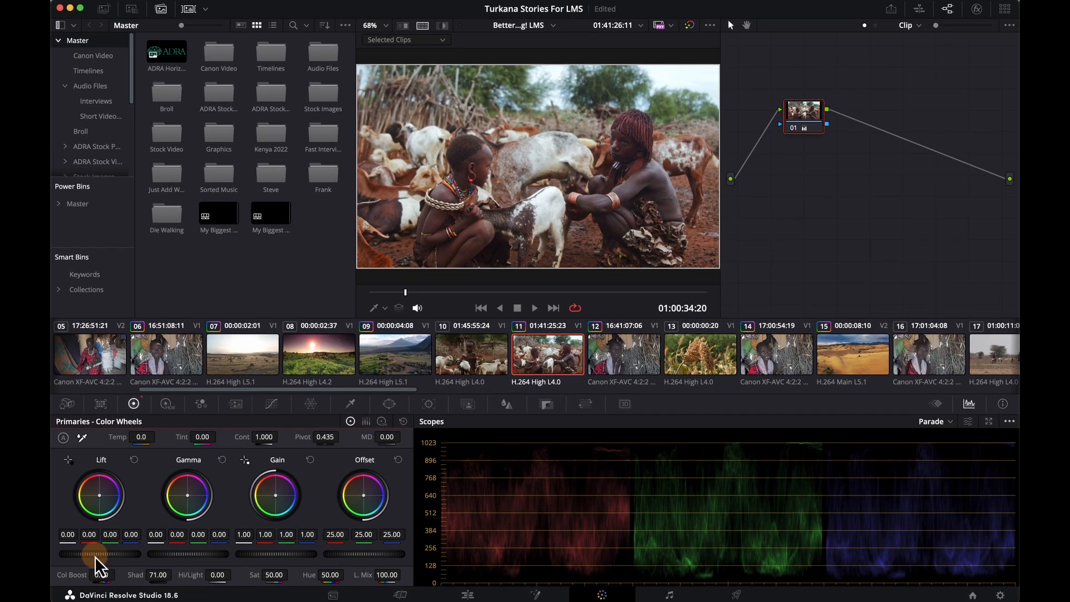
left_click_drag(95, 556, 66, 555)
mouse_move(515, 289)
left_mouse_down()
mouse_move(498, 291)
mouse_move(529, 288)
left_mouse_up()
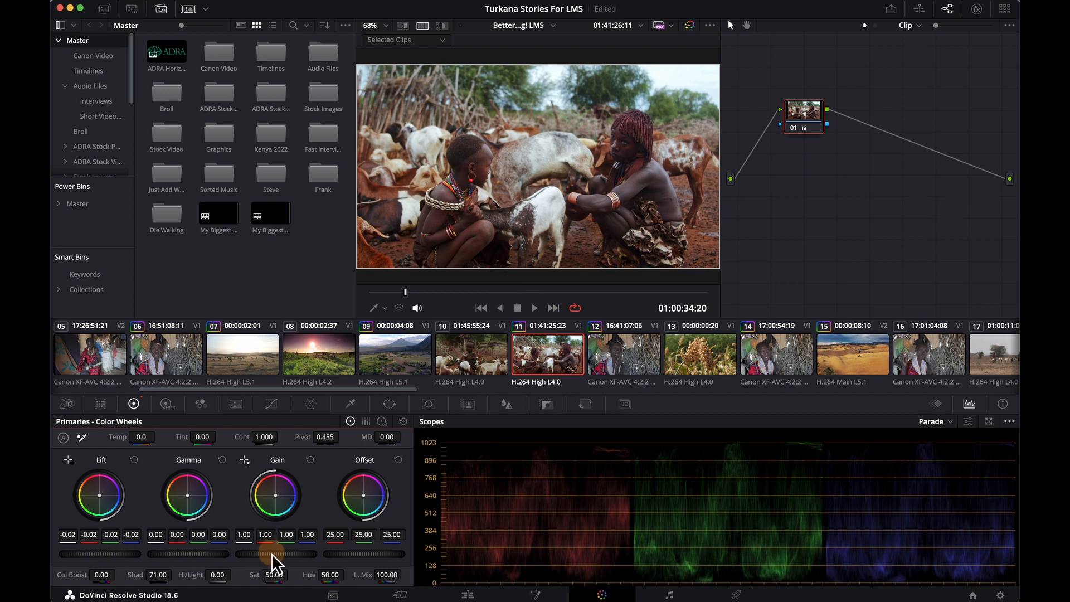
Set the goat clip's Gain to 1.14, highlights to -34, saturation to 40 and shadows to 89.50.
left_click_drag(253, 556, 363, 552)
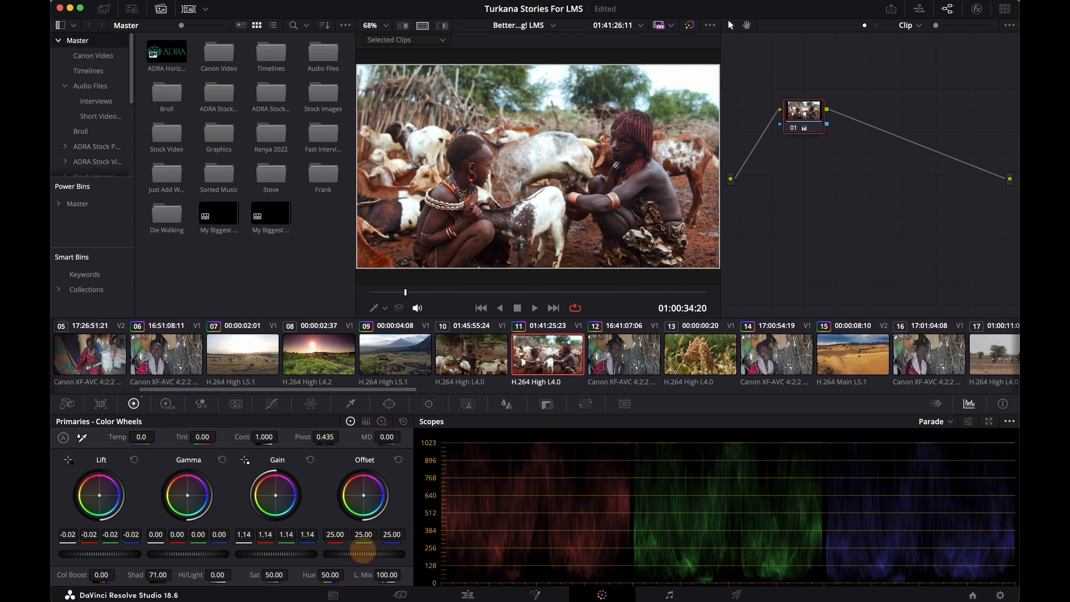
left_click(238, 554)
left_click(217, 575)
left_click_drag(218, 575, 179, 572)
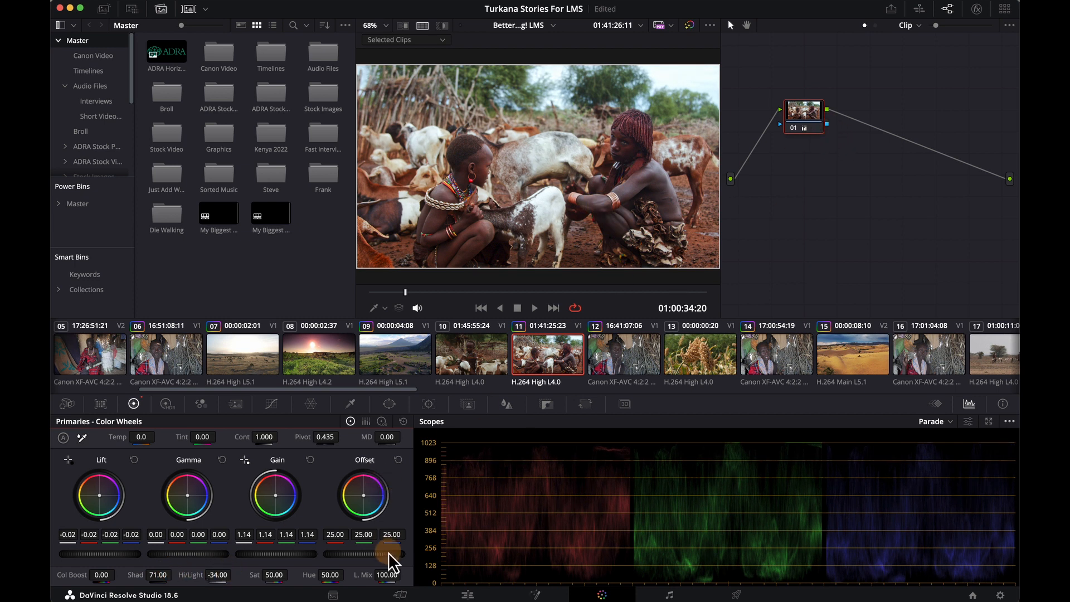
mouse_move(275, 574)
left_mouse_down()
mouse_move(242, 576)
mouse_move(270, 575)
left_mouse_up()
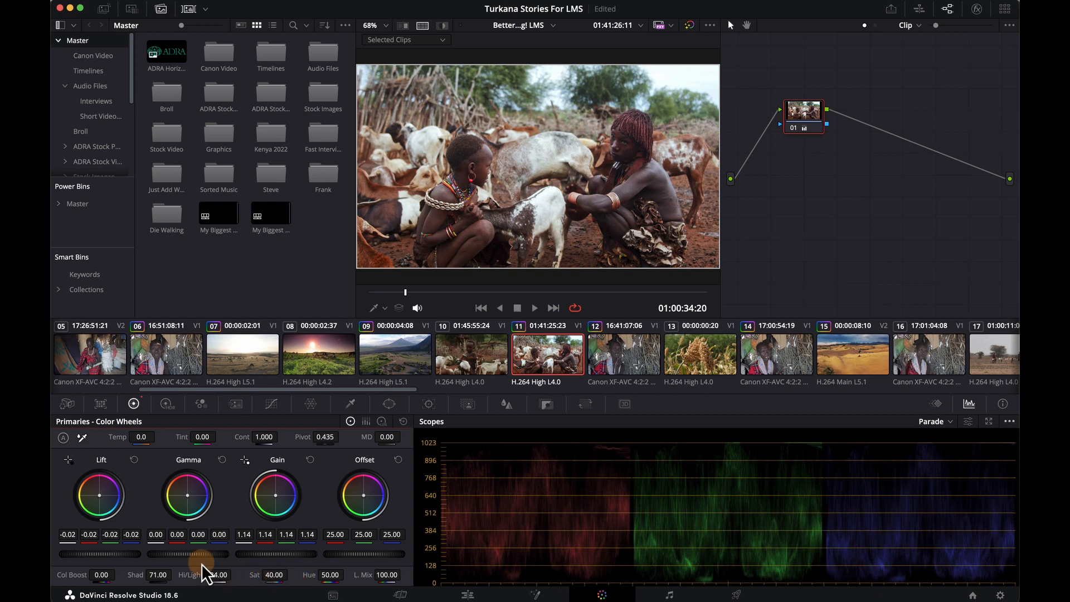
mouse_move(160, 571)
left_mouse_down()
mouse_move(149, 574)
mouse_move(191, 574)
mouse_move(155, 573)
left_mouse_up()
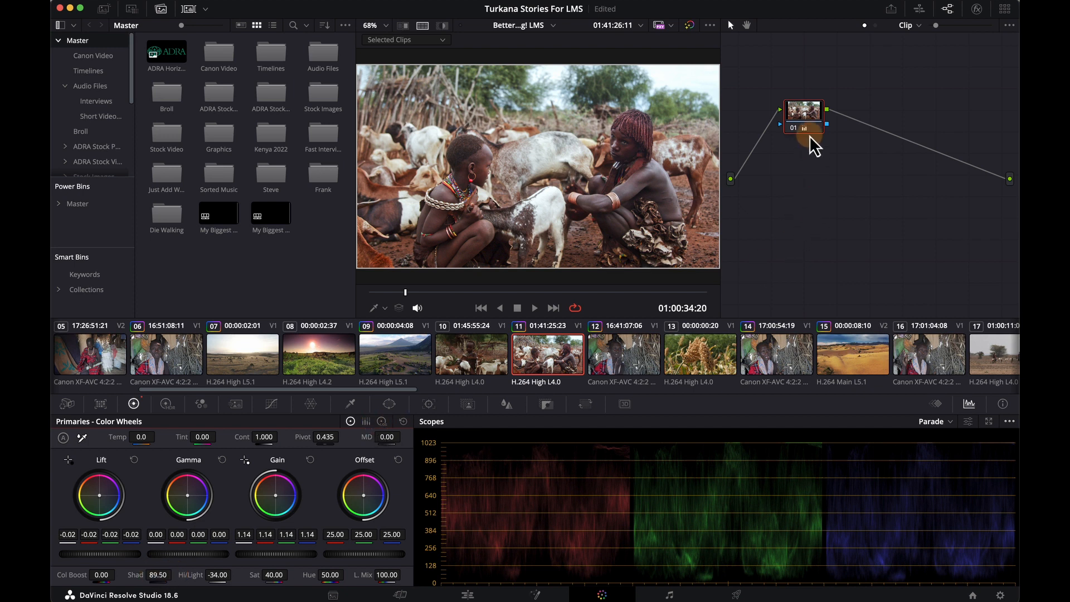
Compare the goat clip with its grading node switched off and on, leaving the node enabled.
key("ctrl+d")
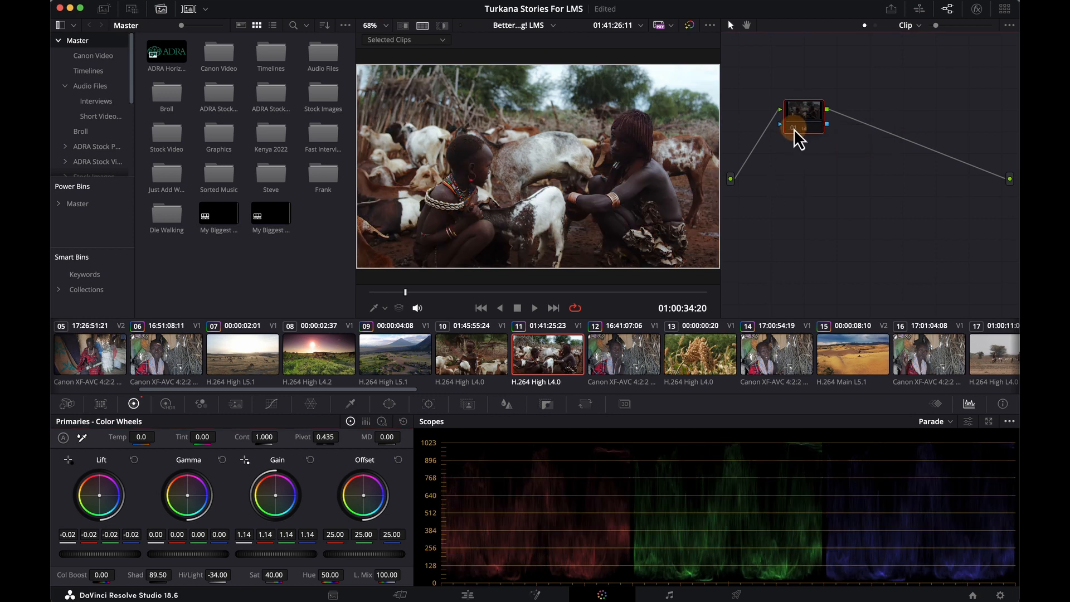
key("ctrl+d")
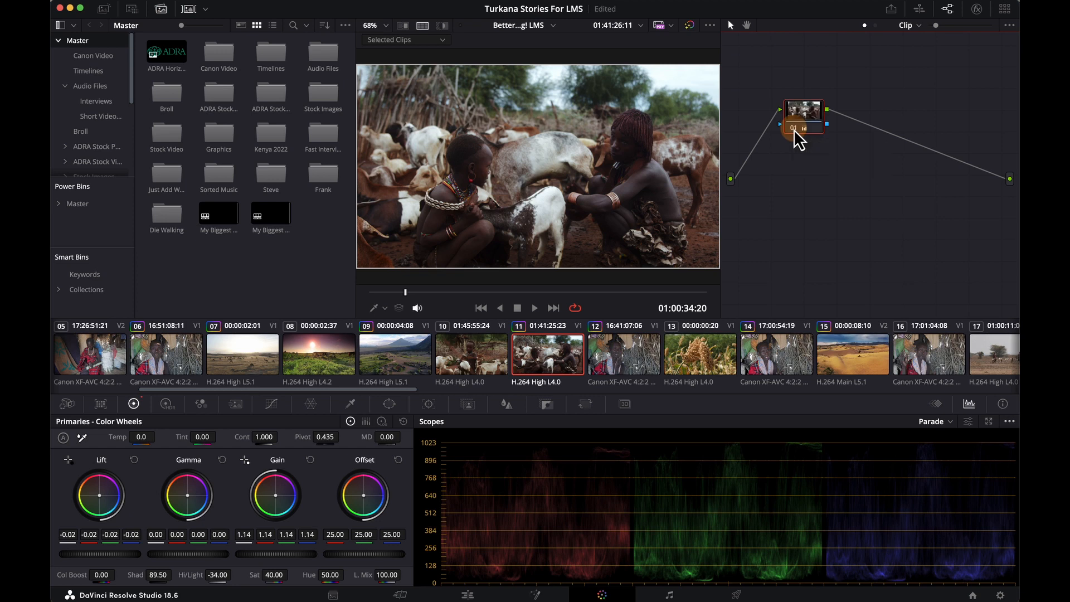
key("ctrl+d")
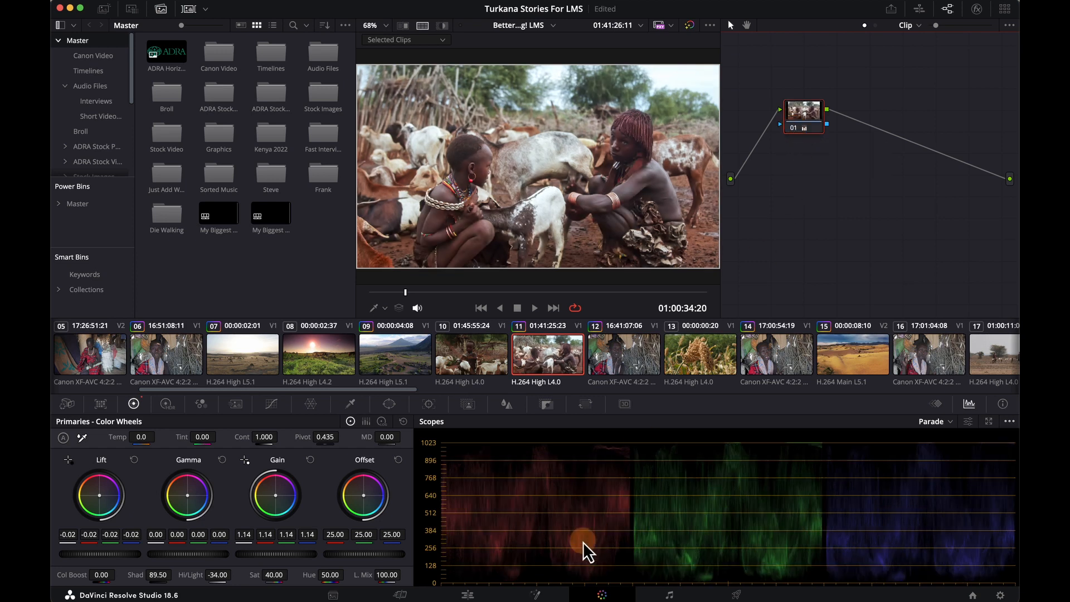
Return to the Edit page, view the camel clip, and stop on the sunlit pasture clip at 01:00:24:10.
left_click(466, 595)
left_click_drag(341, 340, 282, 350)
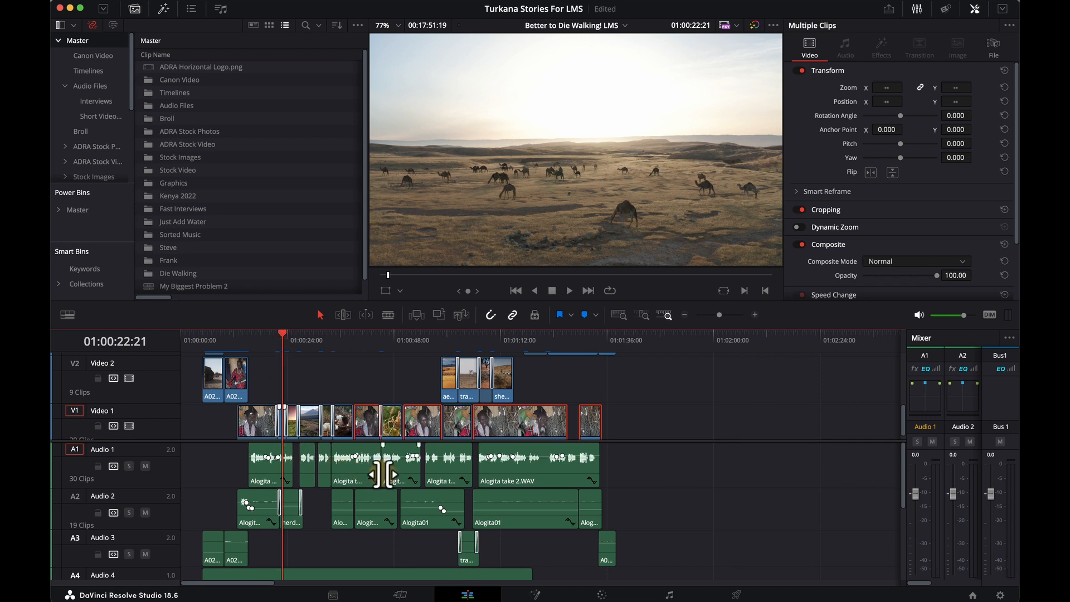
left_click(366, 363)
left_click(300, 334)
left_click_drag(285, 333, 289, 339)
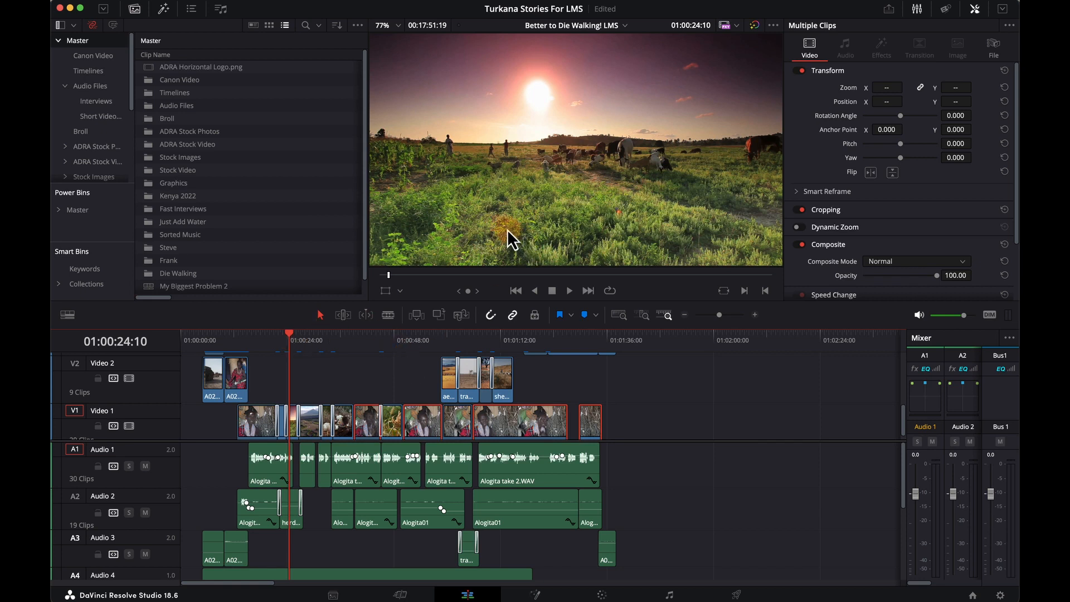
Open the pasture clip on the Color page, and set Temp to -620, saturation to 46.20 and hue to 50.20.
left_click(602, 595)
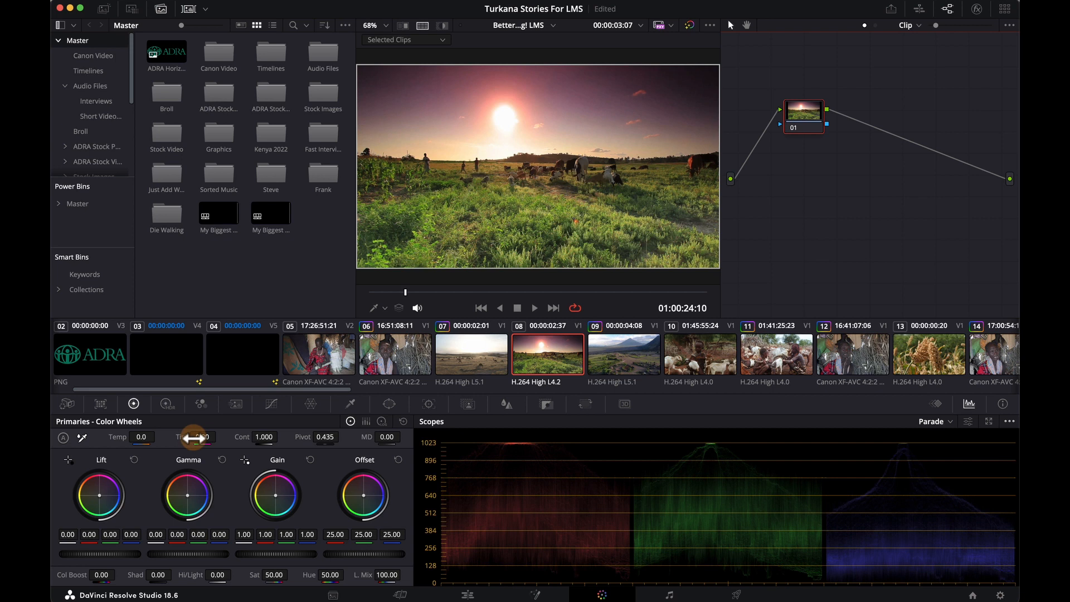
mouse_move(275, 573)
left_mouse_down()
mouse_move(248, 574)
mouse_move(269, 574)
left_mouse_up()
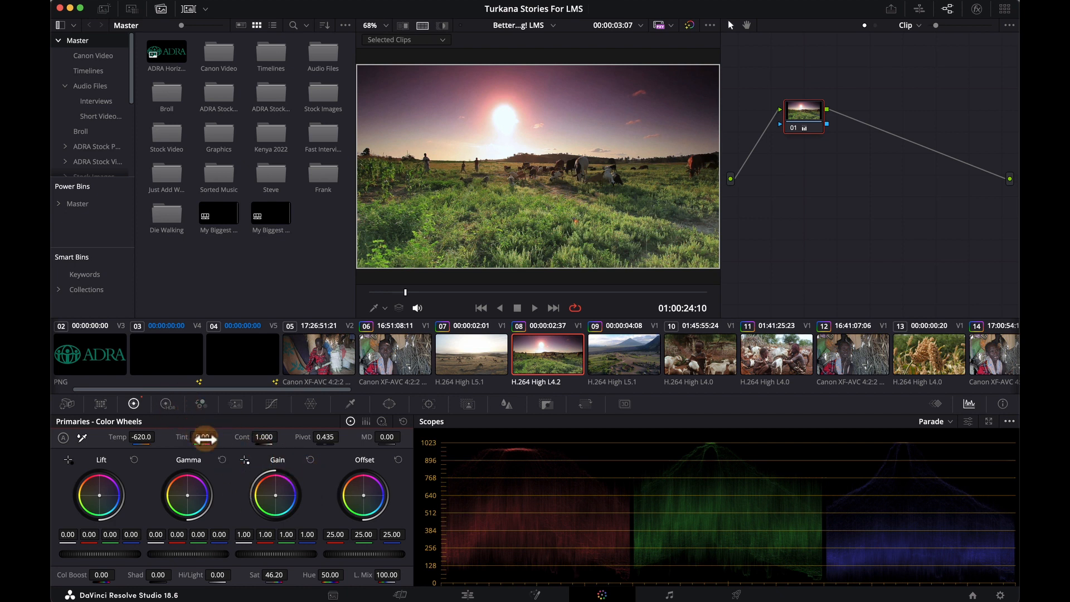
mouse_move(319, 580)
left_mouse_down()
mouse_move(354, 577)
mouse_move(282, 577)
mouse_move(329, 577)
left_mouse_up()
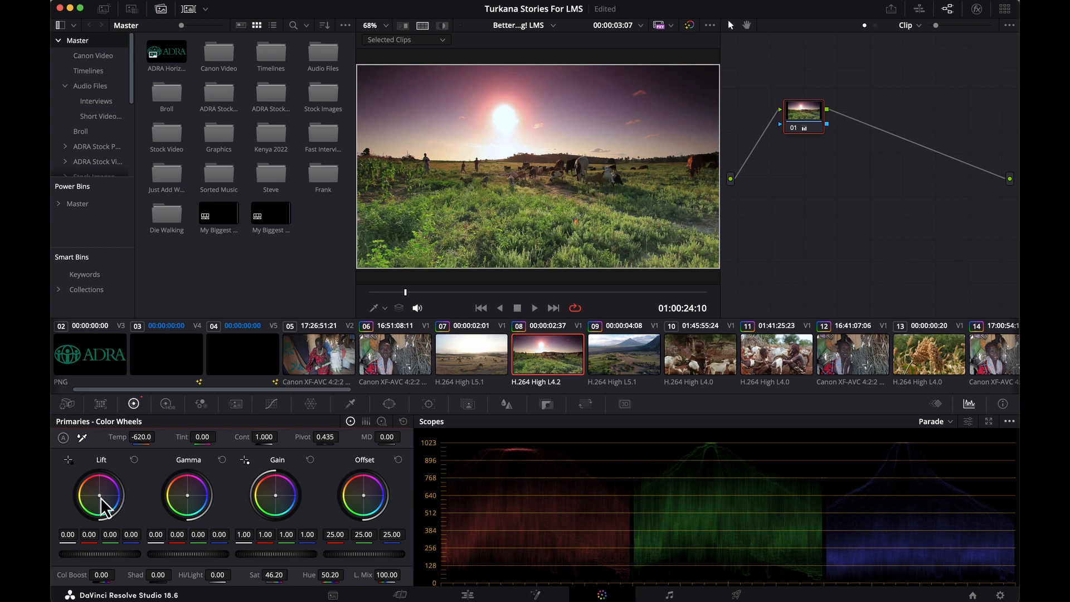
Shift the pasture clip's Gamma color balance slightly toward green, with red -0.02, green 0.01 and blue -0.02.
left_click_drag(187, 495, 223, 492)
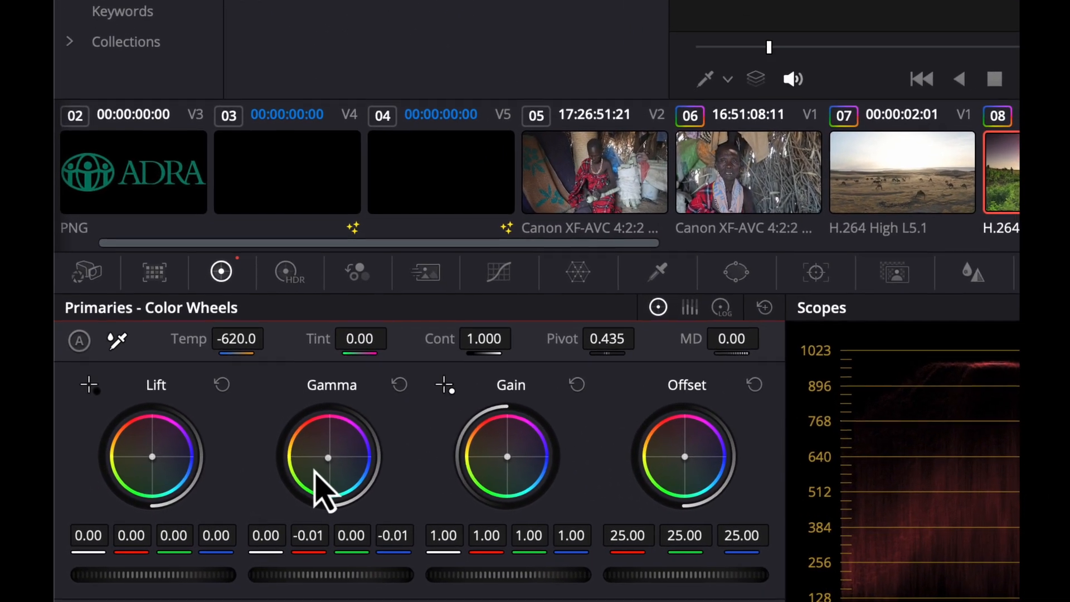
mouse_move(315, 471)
left_mouse_down()
mouse_move(317, 493)
mouse_move(328, 460)
left_mouse_up()
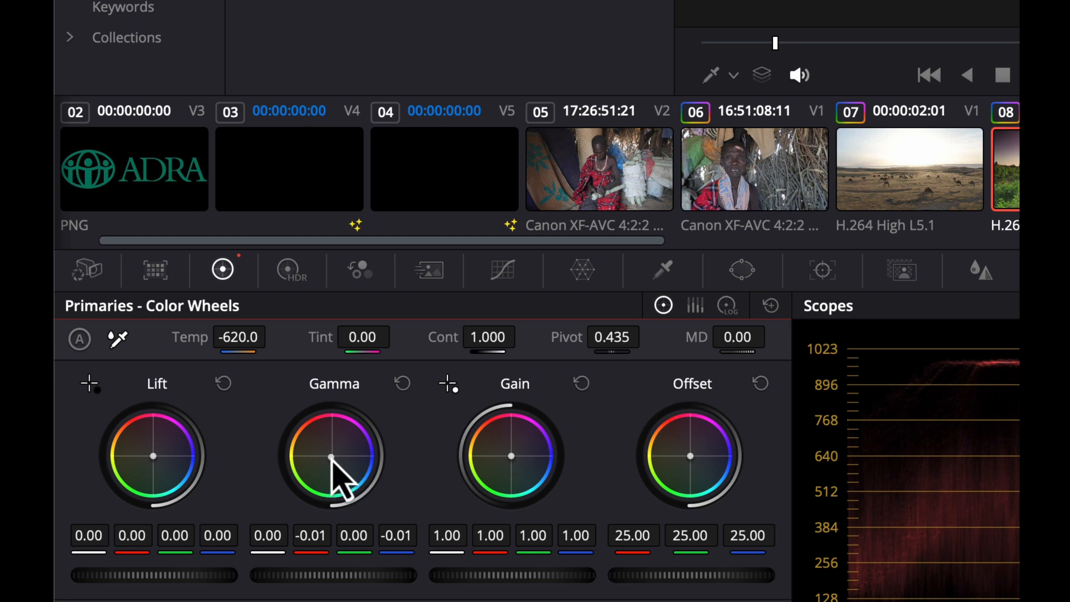
left_click_drag(331, 457, 330, 457)
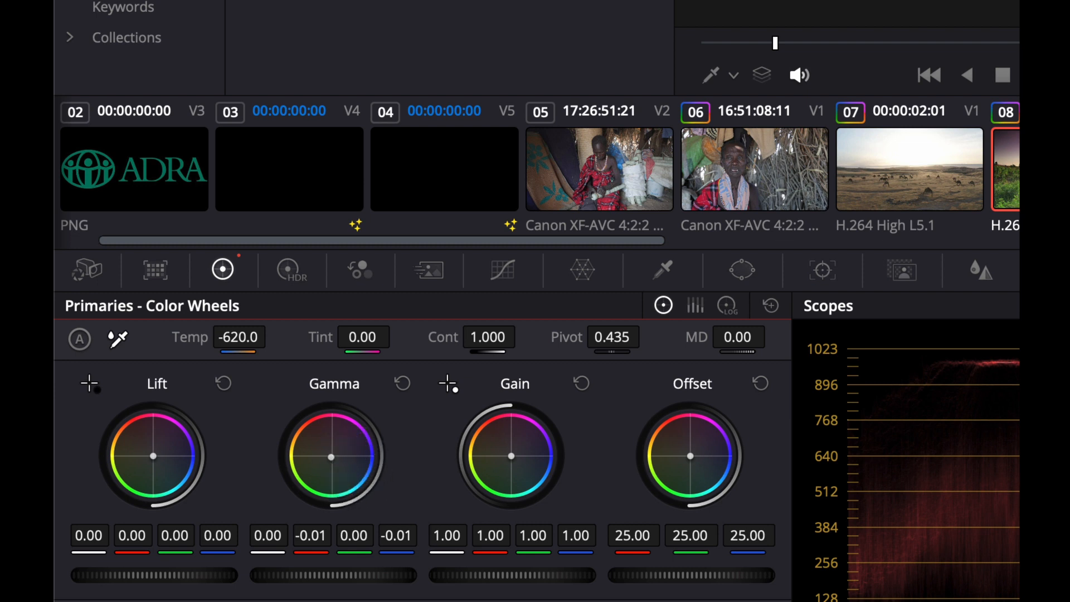
left_click_drag(331, 456, 328, 459)
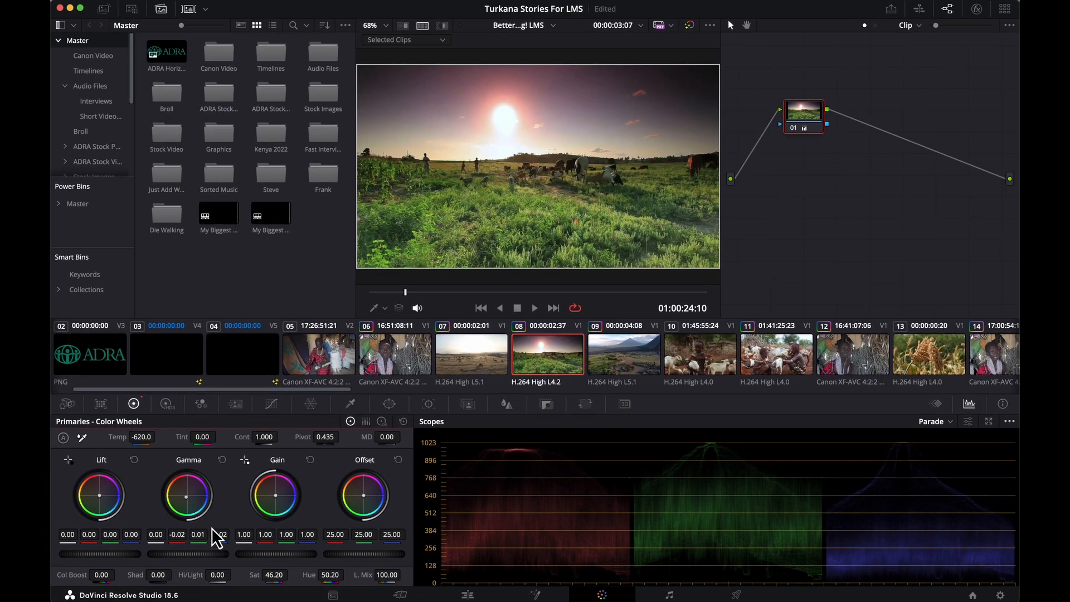
Set the pasture clip's saturation to 40.20, Tint to 4.50 and Temp to -1160.
left_click_drag(284, 578, 266, 577)
mouse_move(202, 437)
left_mouse_down()
mouse_move(221, 437)
mouse_move(207, 437)
left_mouse_up()
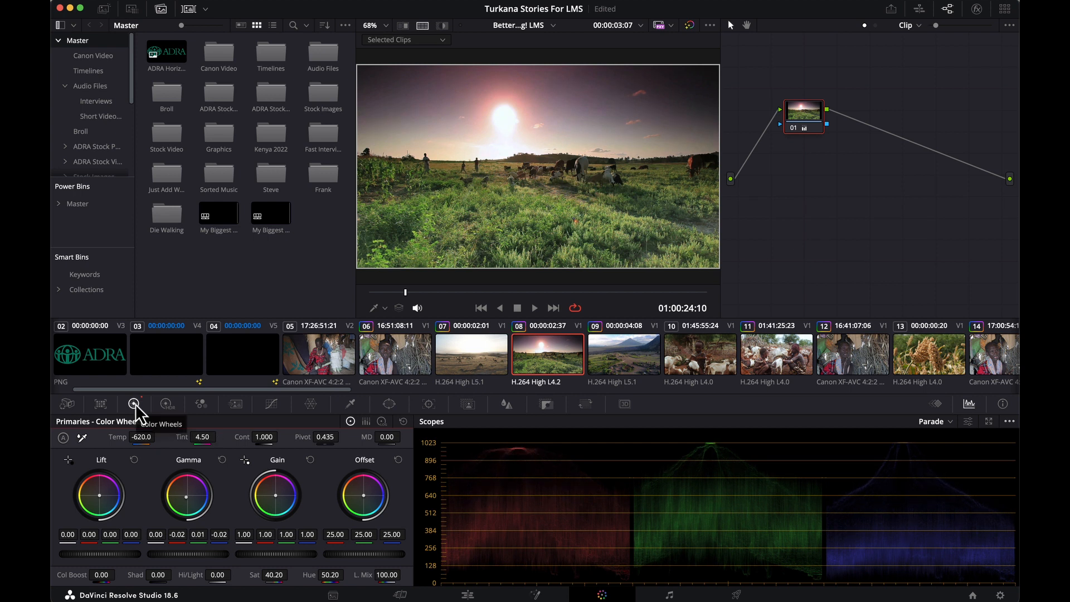
mouse_move(142, 437)
left_mouse_down()
mouse_move(112, 437)
mouse_move(124, 437)
left_mouse_up()
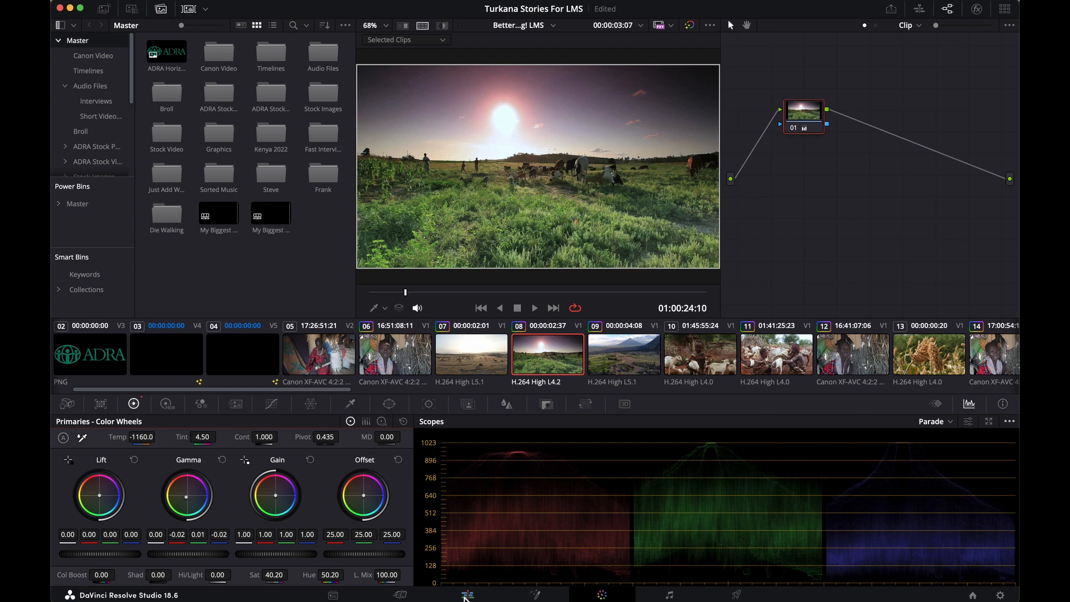
Return to the Edit page and play the timeline from about 01:00:18 in the first interview clip to review the graded sequence.
left_click(400, 595)
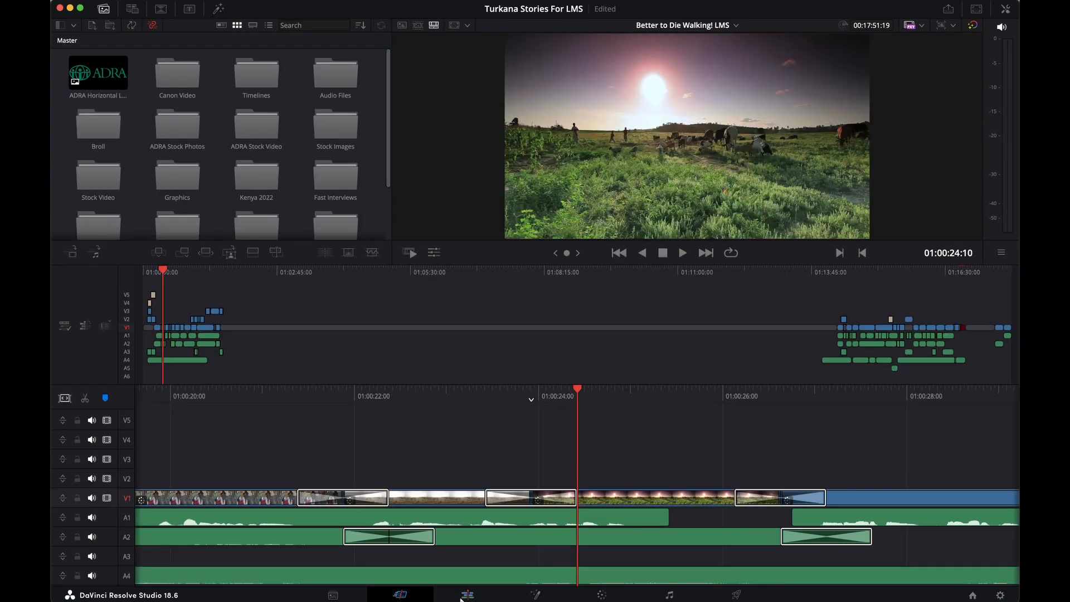
left_click(468, 595)
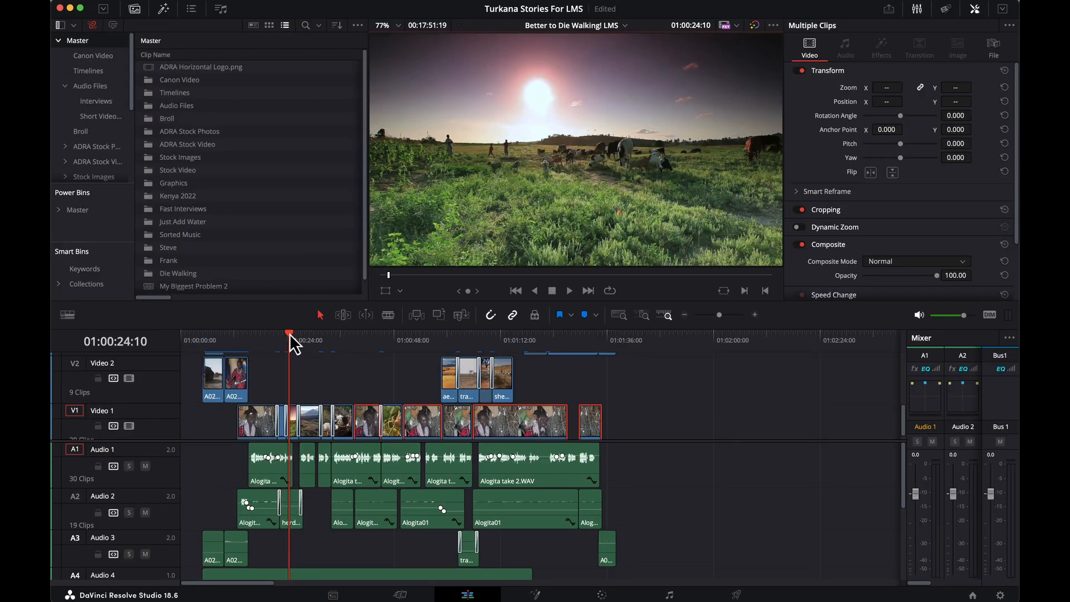
left_click_drag(289, 333, 280, 336)
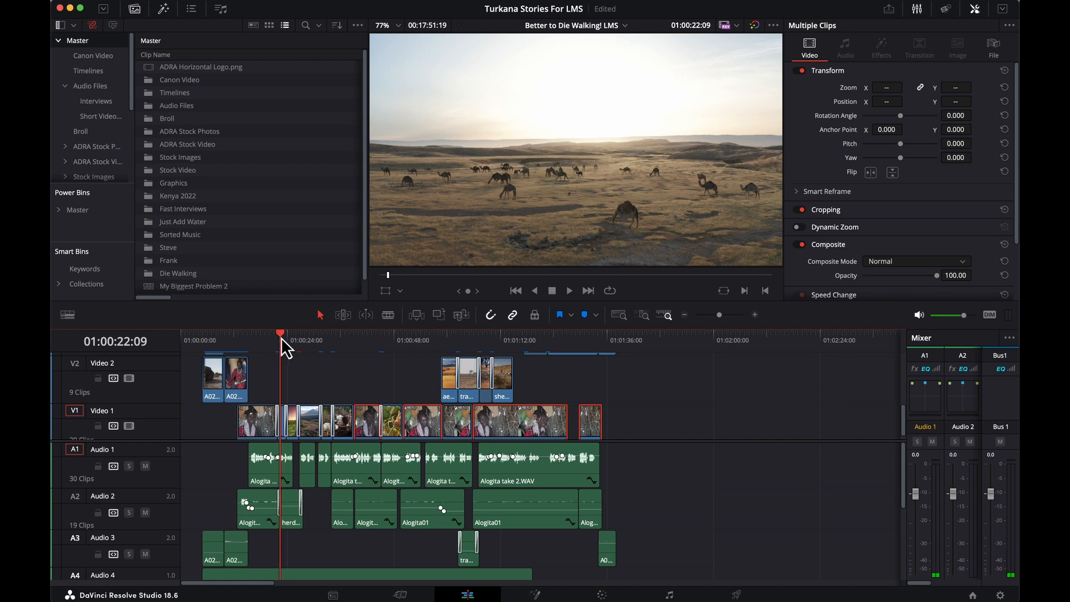
left_click_drag(280, 337, 265, 349)
key("space")
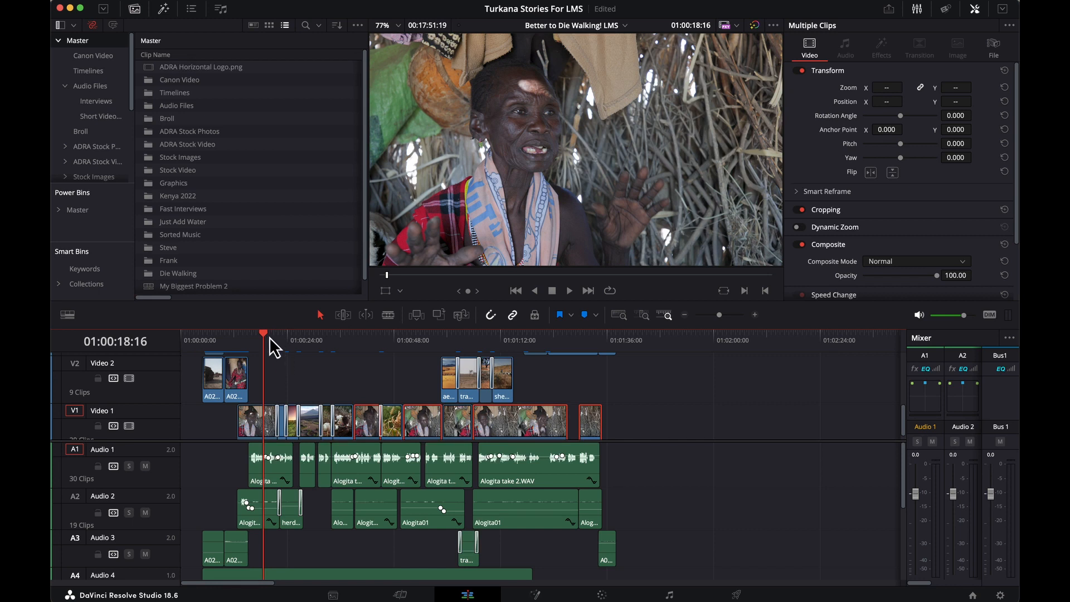
left_click(264, 333)
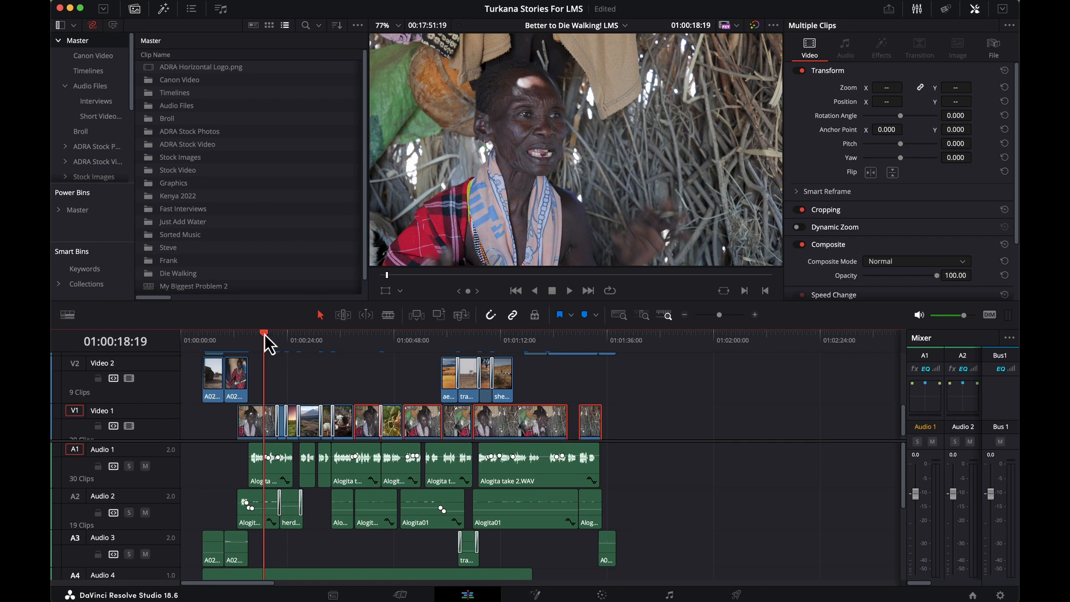
left_click(265, 333)
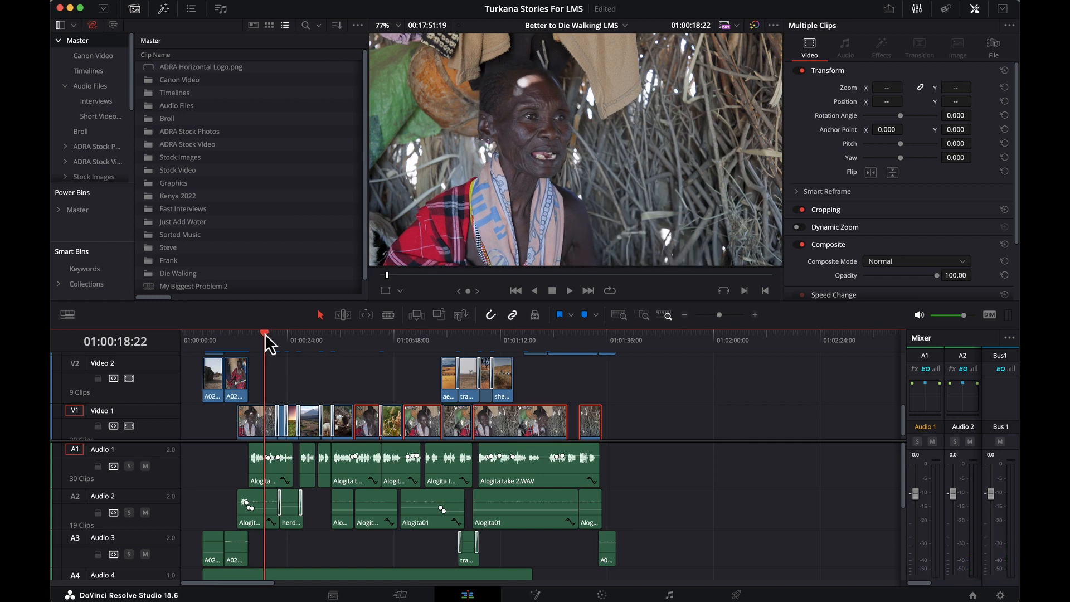
left_click_drag(263, 332, 265, 333)
key("Down")
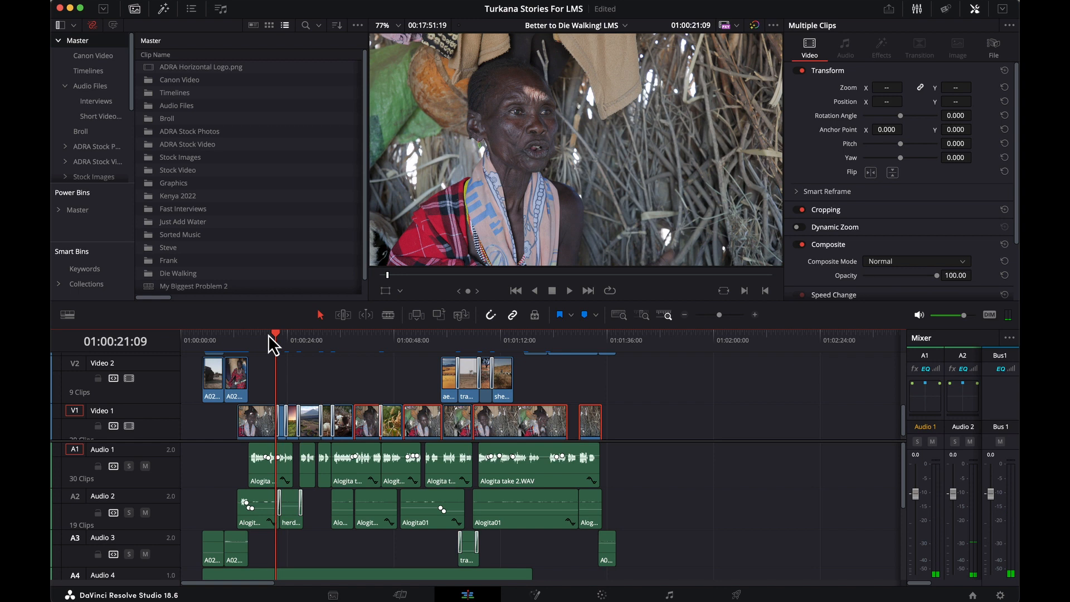
Play the timeline on into the camel clip and move on to the pasture clip at about 01:00:25 to review the grade.
key("space")
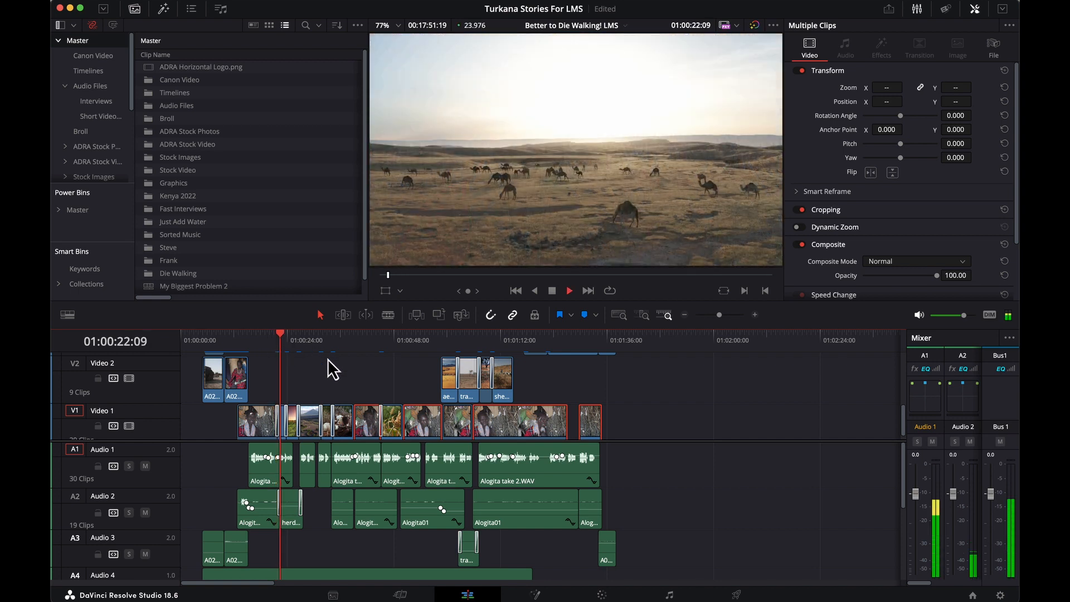
key("space")
left_click(284, 336)
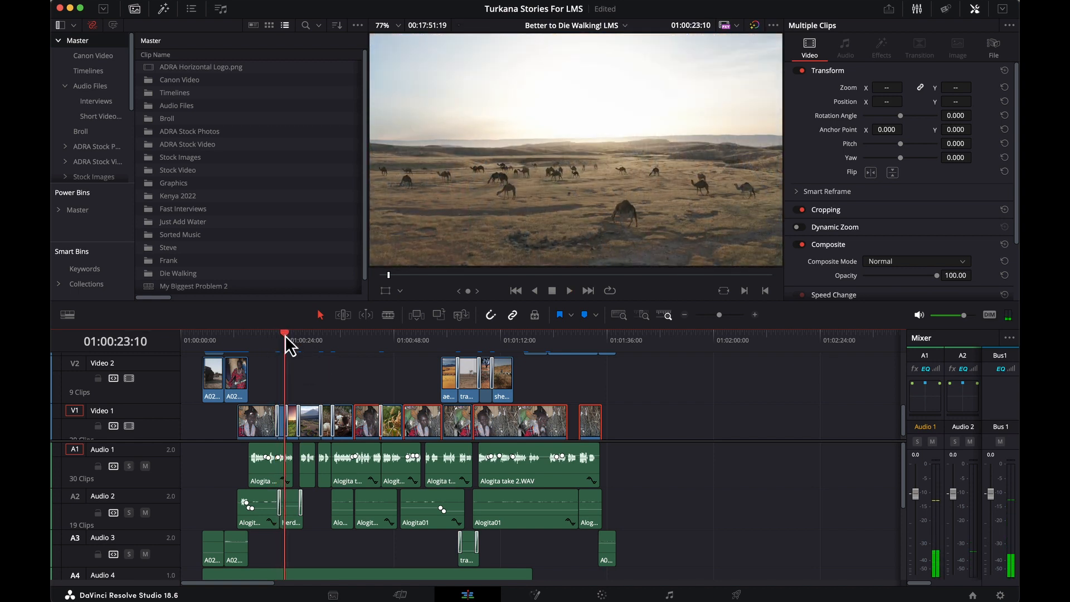
left_click(289, 337)
left_click(294, 338)
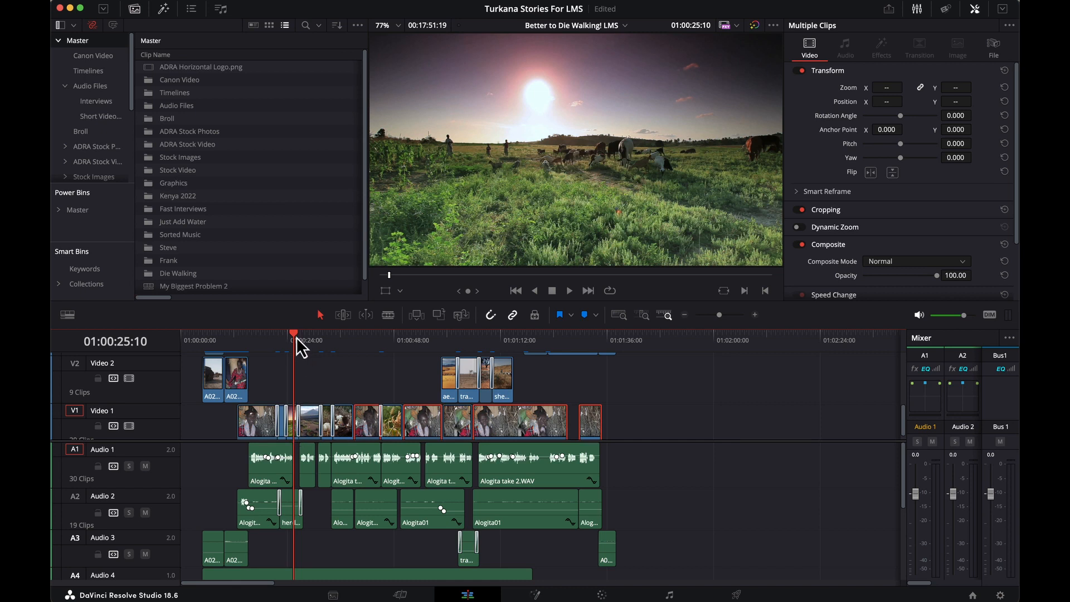
Open the pasture clip on the Color page and add a second corrector node, connected between node 01 and the output.
left_click(601, 596)
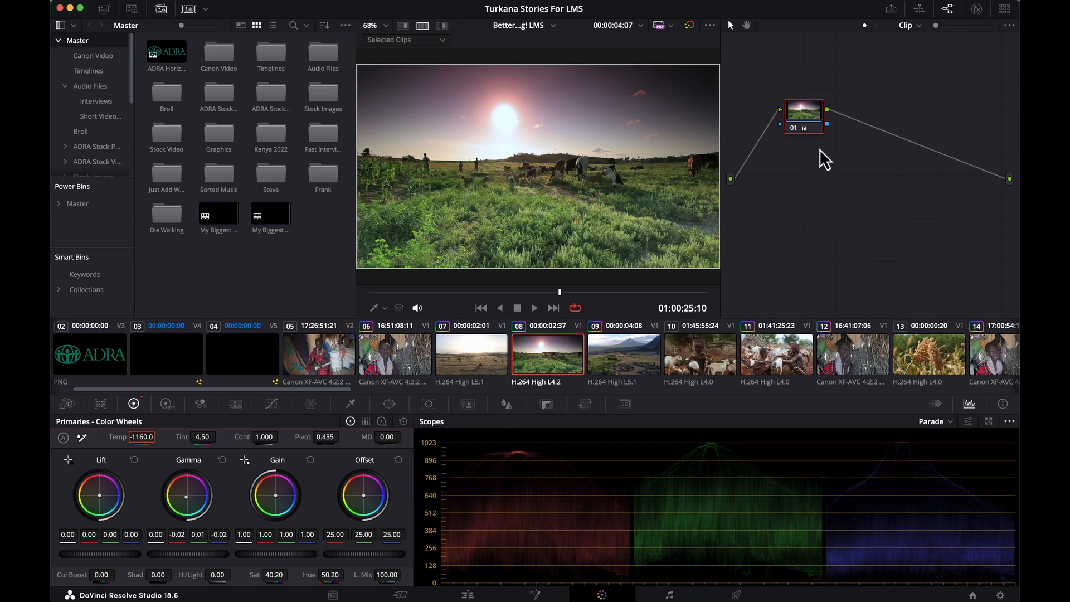
right_click(805, 215)
mouse_move(869, 232)
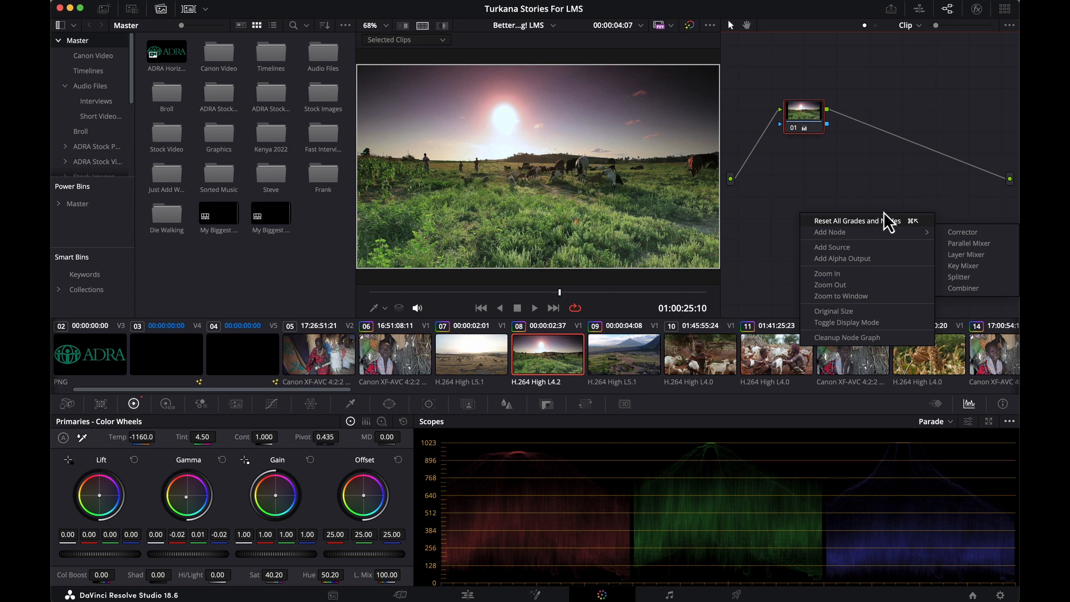
left_click(964, 233)
left_click_drag(812, 221, 925, 151)
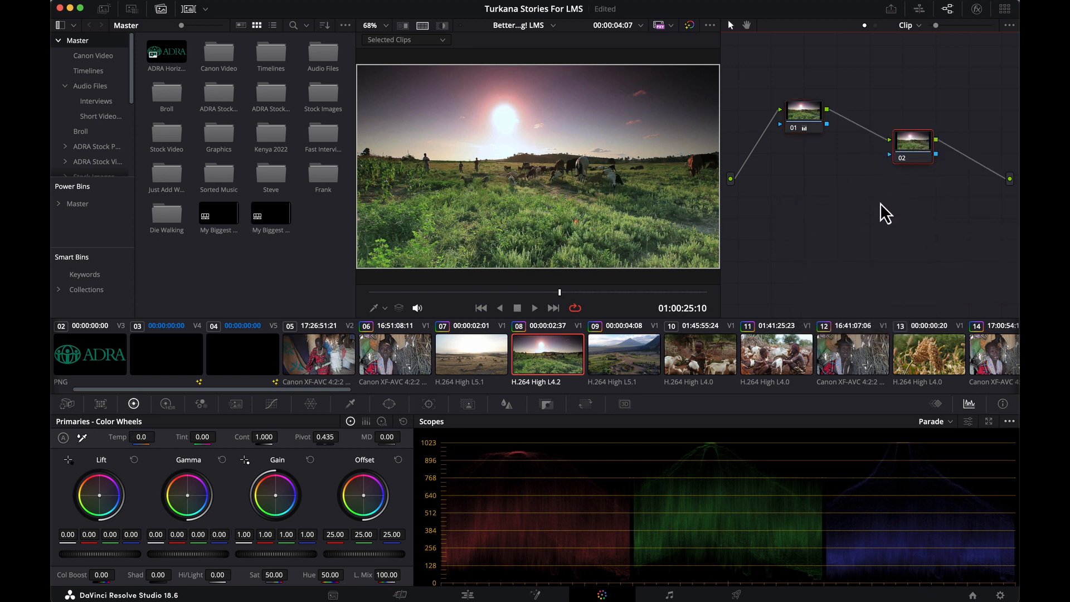
Set node 01's saturation to 0 to make the pasture clip black and white, and set node 02's Temp to 540.
left_click(806, 113)
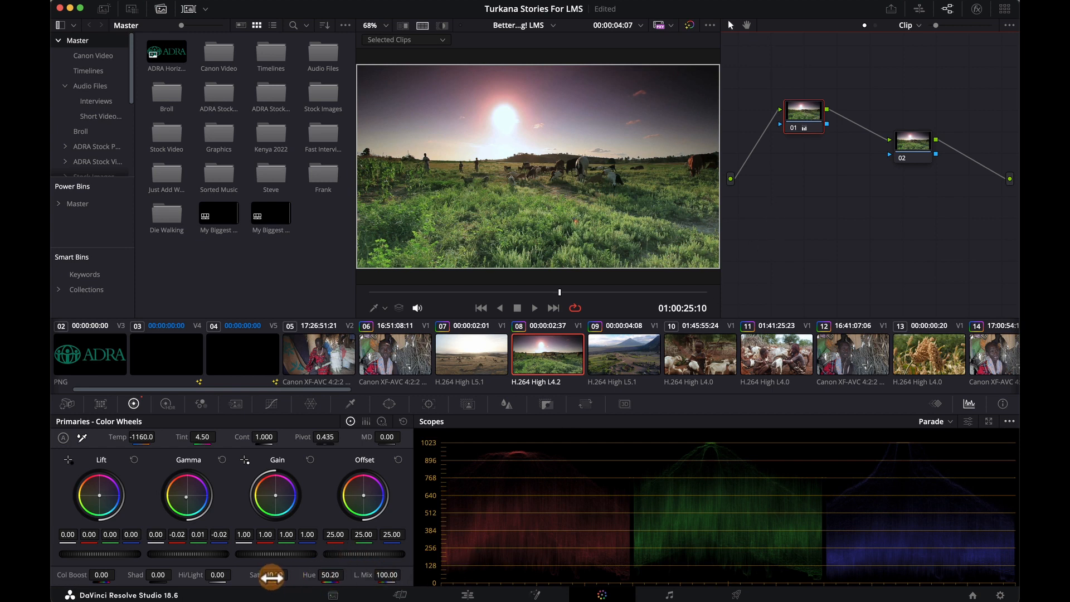
left_click_drag(270, 577, 124, 575)
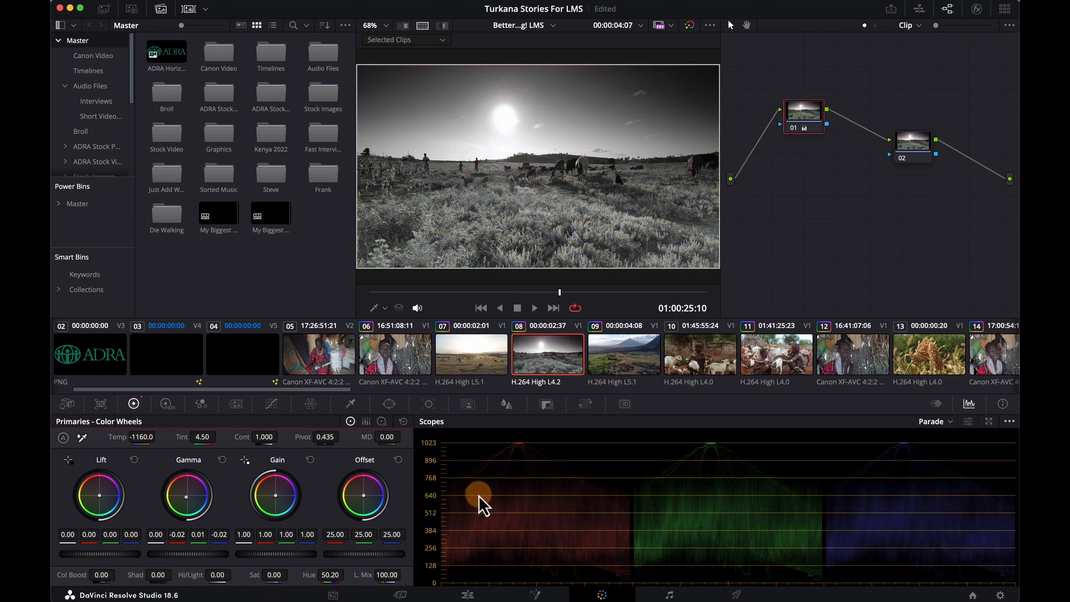
left_click(908, 146)
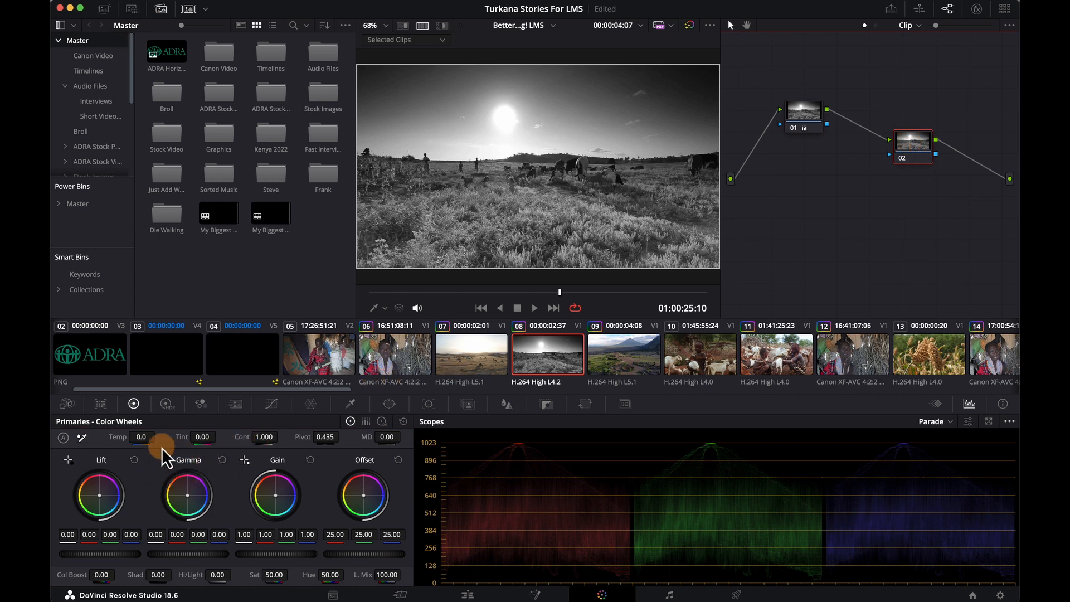
left_click_drag(141, 437, 172, 436)
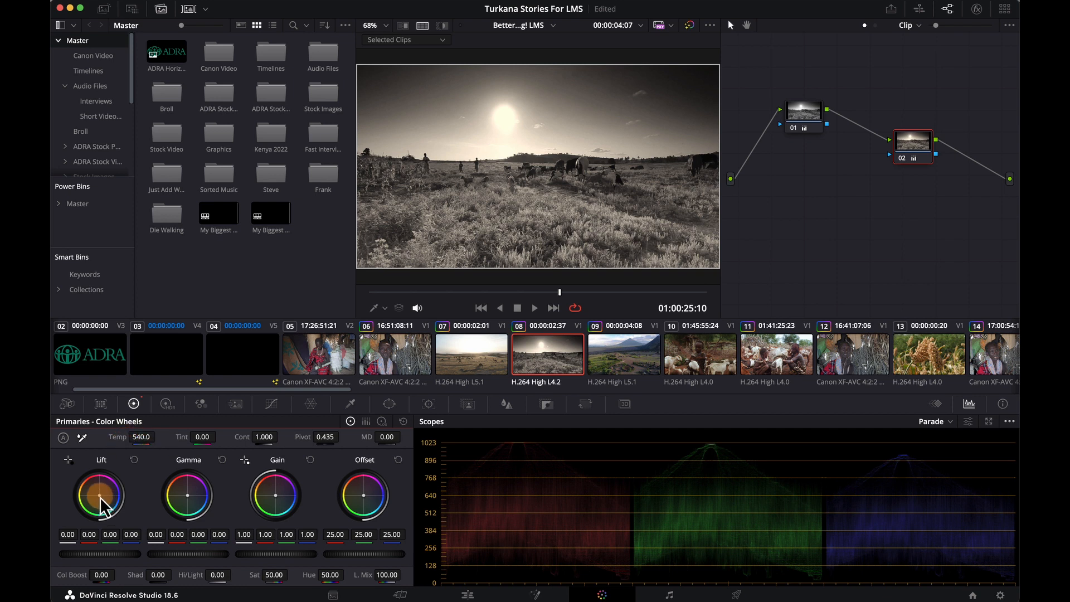
Warm node 02 by shifting its Lift to red 0.03, blue -0.05 and its Gamma to red 0.01, blue -0.02.
left_click_drag(101, 496, 97, 493)
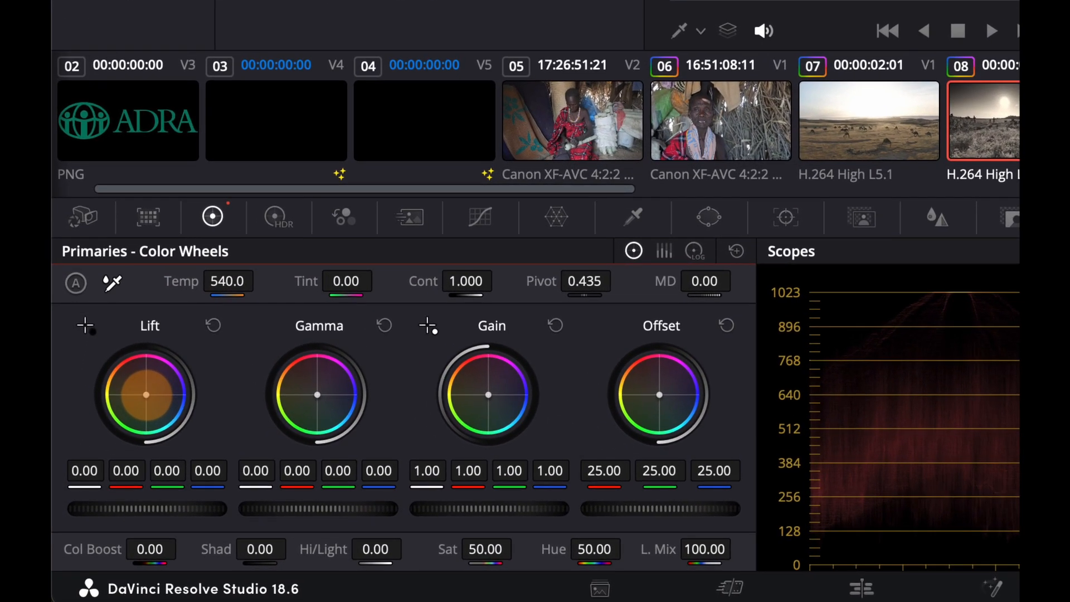
left_click_drag(146, 393, 120, 370)
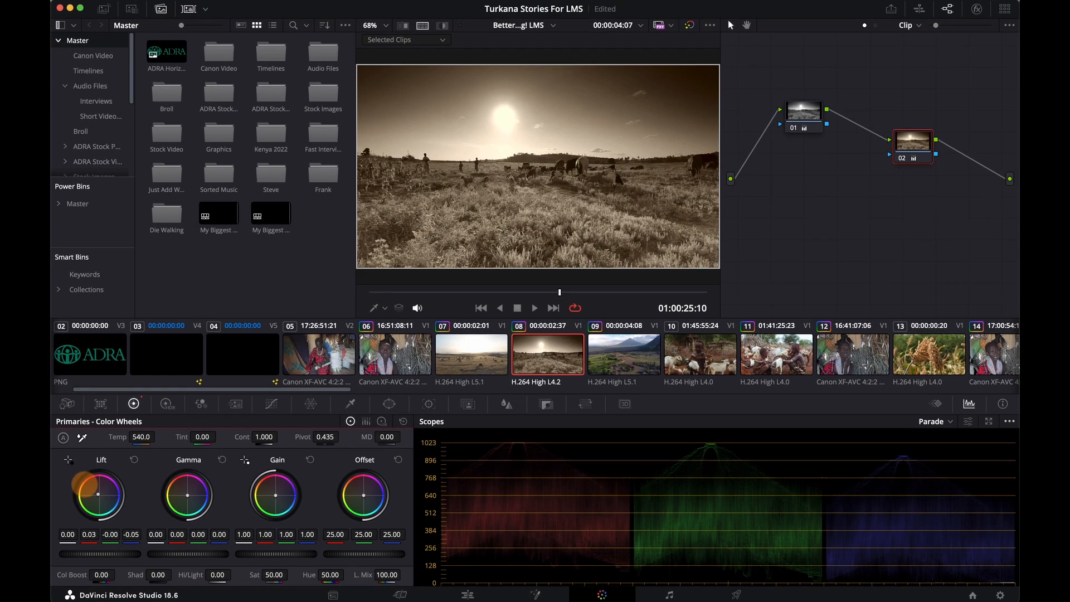
left_click_drag(85, 485, 85, 485)
mouse_move(187, 496)
left_mouse_down()
mouse_move(184, 480)
mouse_move(164, 493)
mouse_move(170, 487)
left_mouse_up()
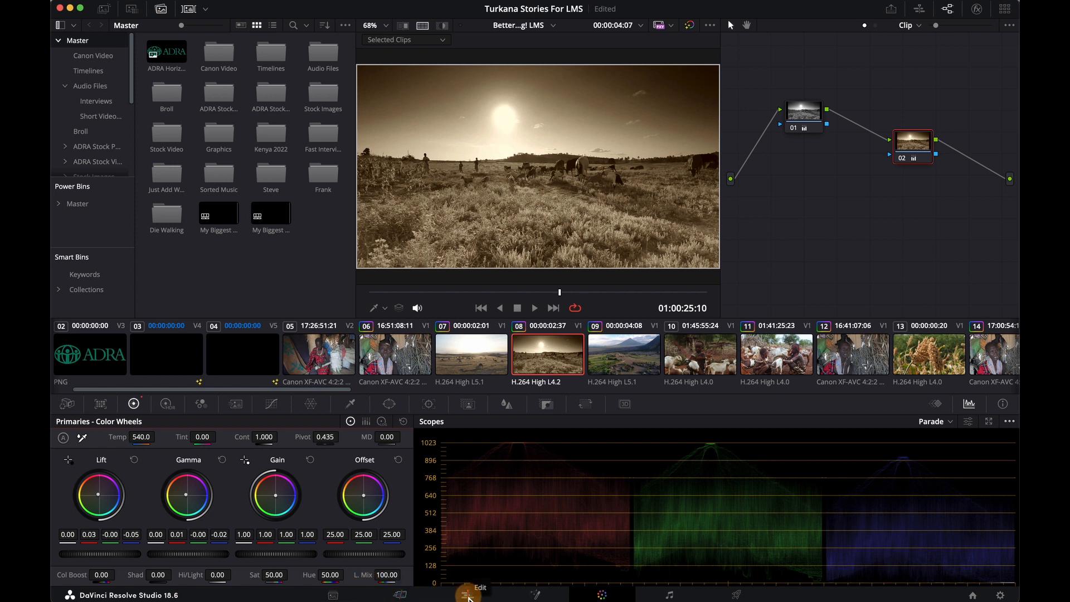
Return to the Edit page and select the aerial village clip, the child-with-goats clip and the goat herders clip together on Video 1.
left_click(467, 595)
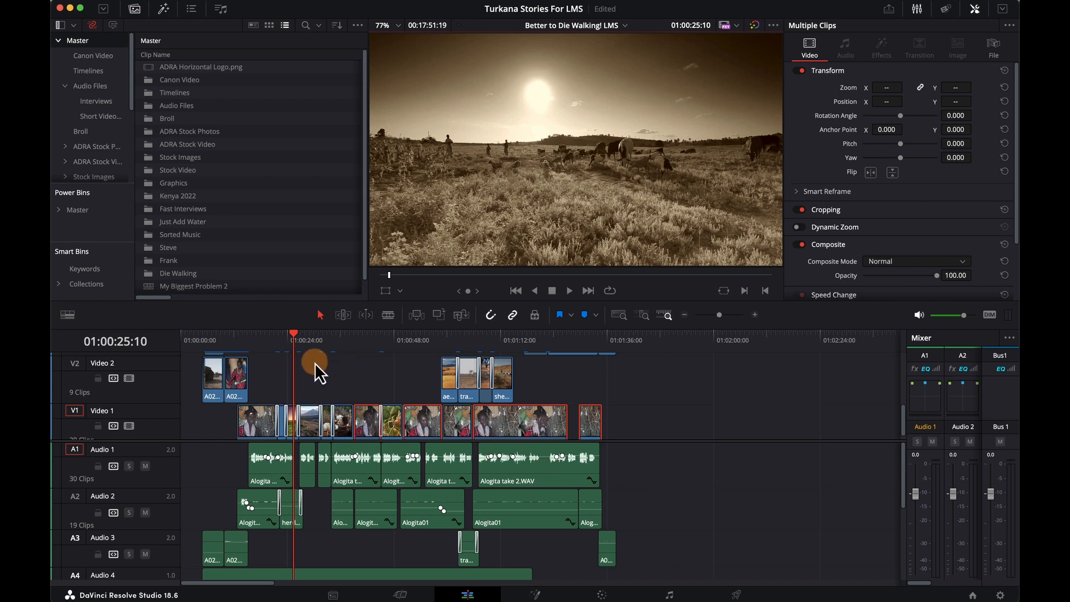
left_click(303, 340)
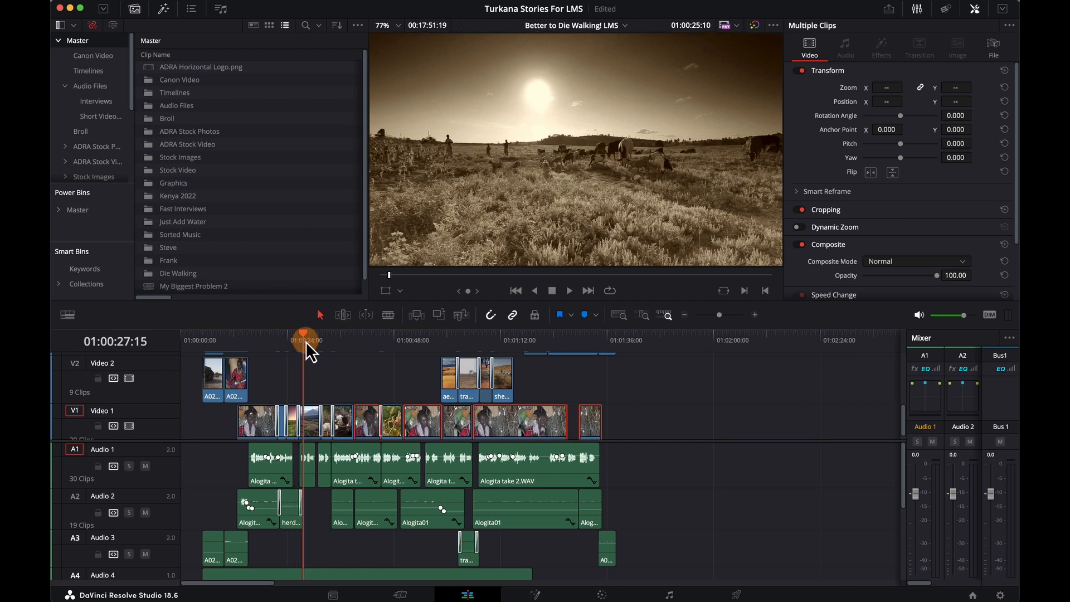
left_click(310, 423)
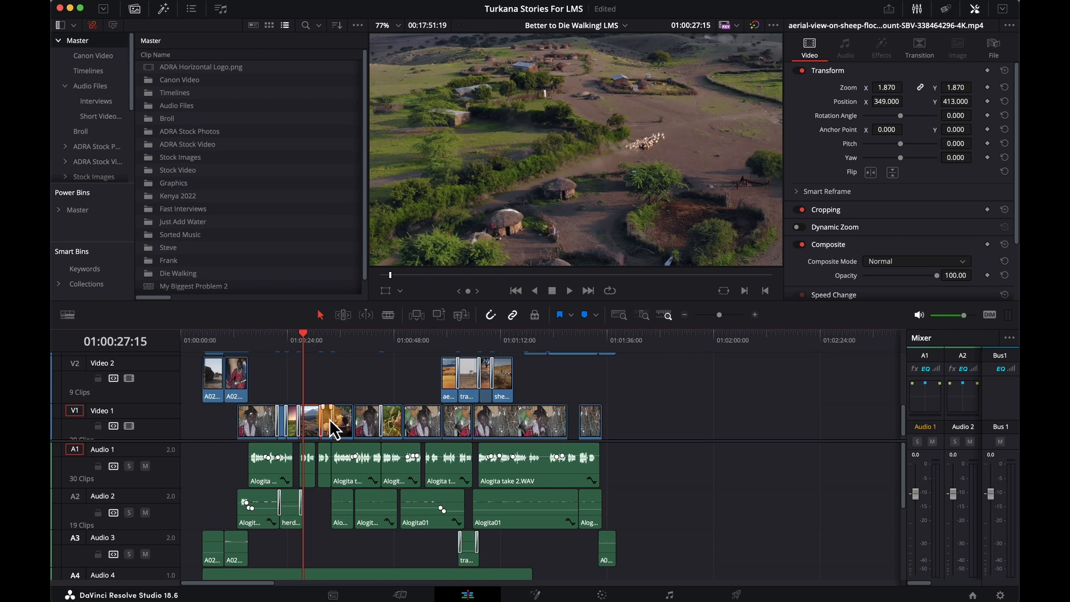
key("super+equal")
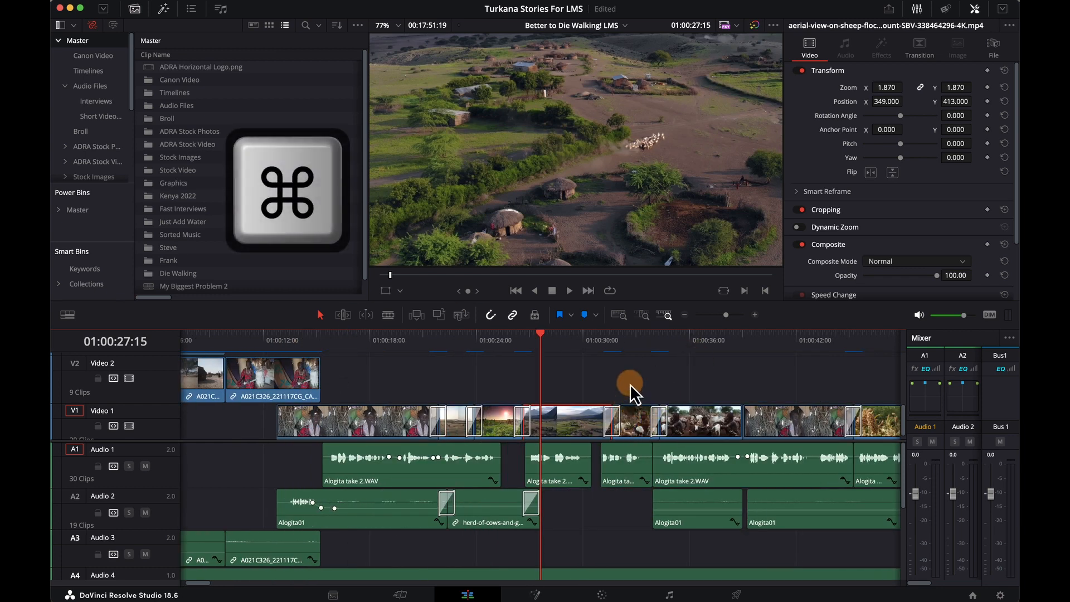
left_click(623, 339)
left_click(634, 415, "super")
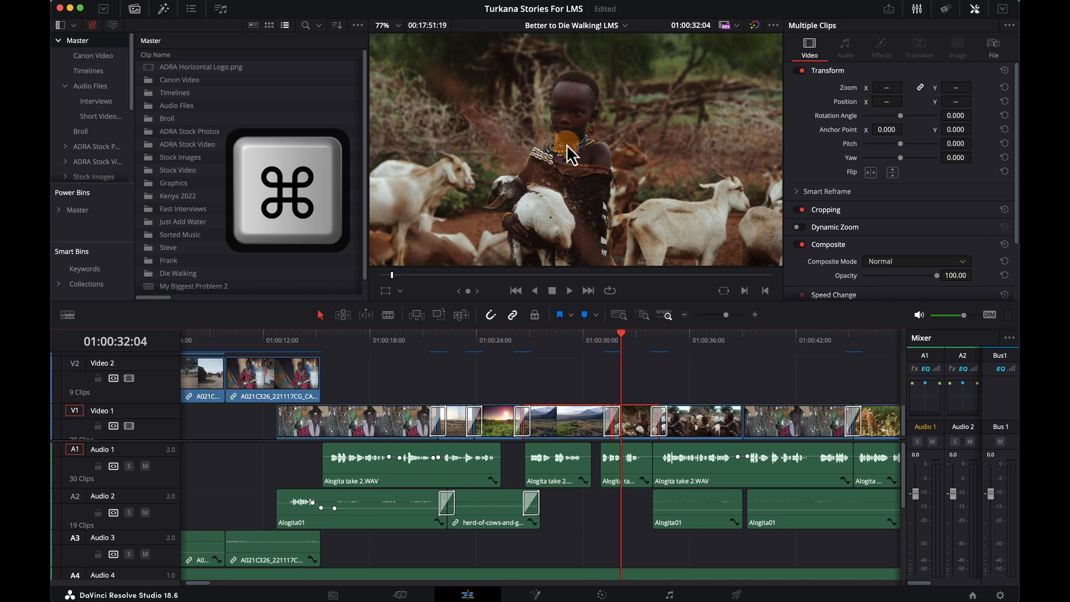
left_click_drag(681, 341, 693, 341)
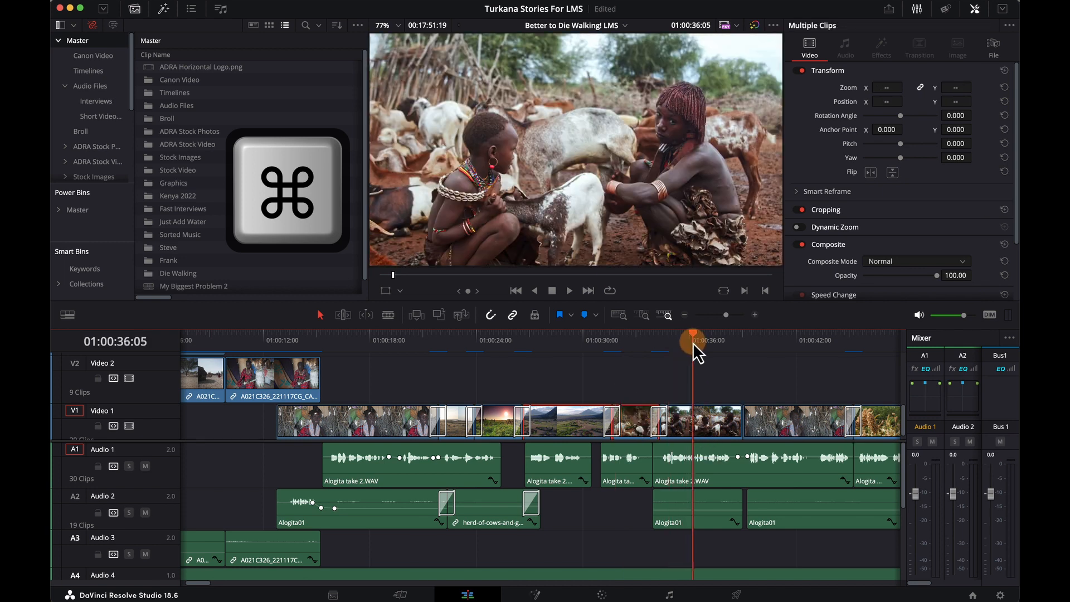
left_click(725, 415, "super")
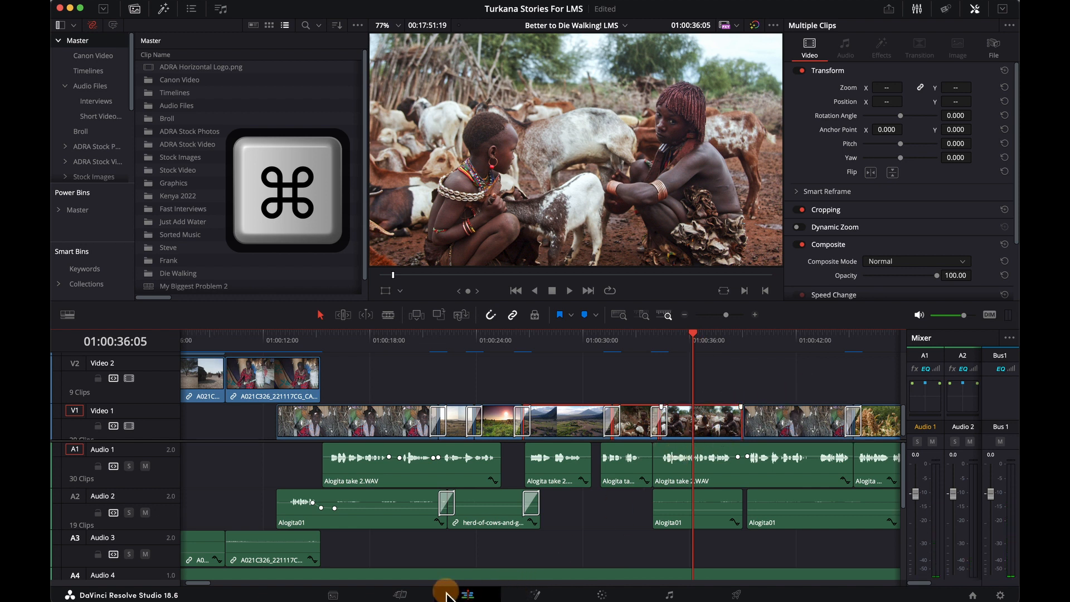
Add the sorghum clip on Video 1 and the dunes, goat herders, cracked-ground and shepherds clips on Video 2 to the selection.
left_click_drag(202, 583, 220, 583)
left_click_drag(306, 338, 302, 339)
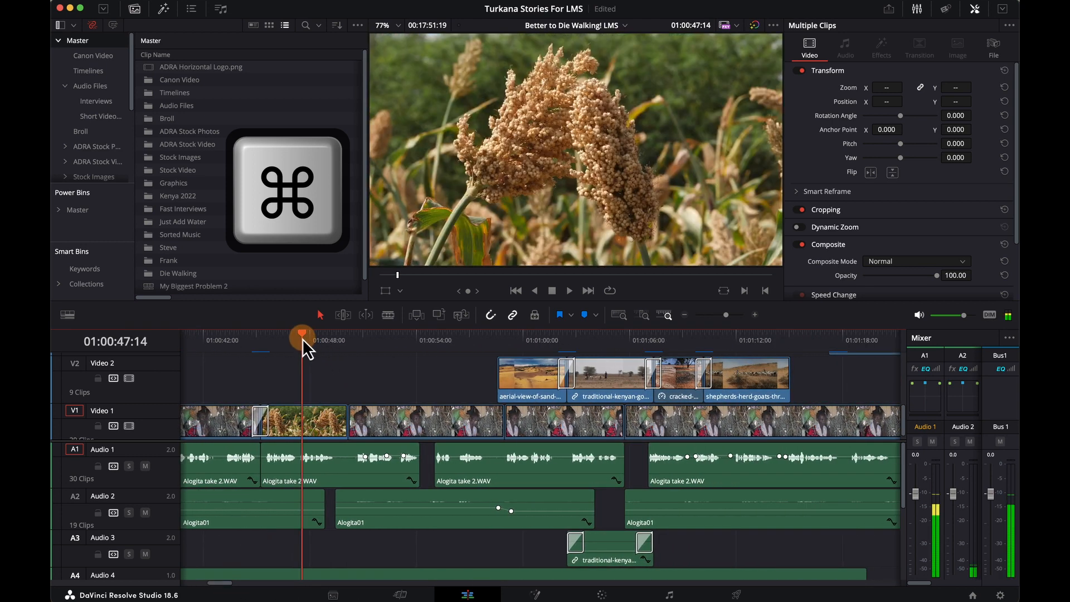
left_click(316, 421)
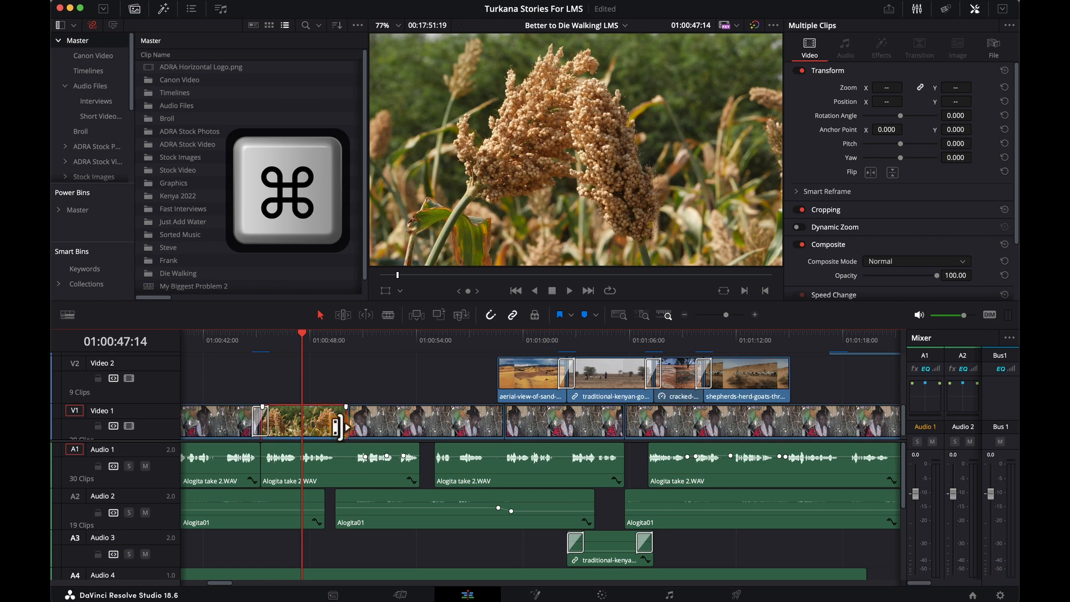
left_click(534, 338)
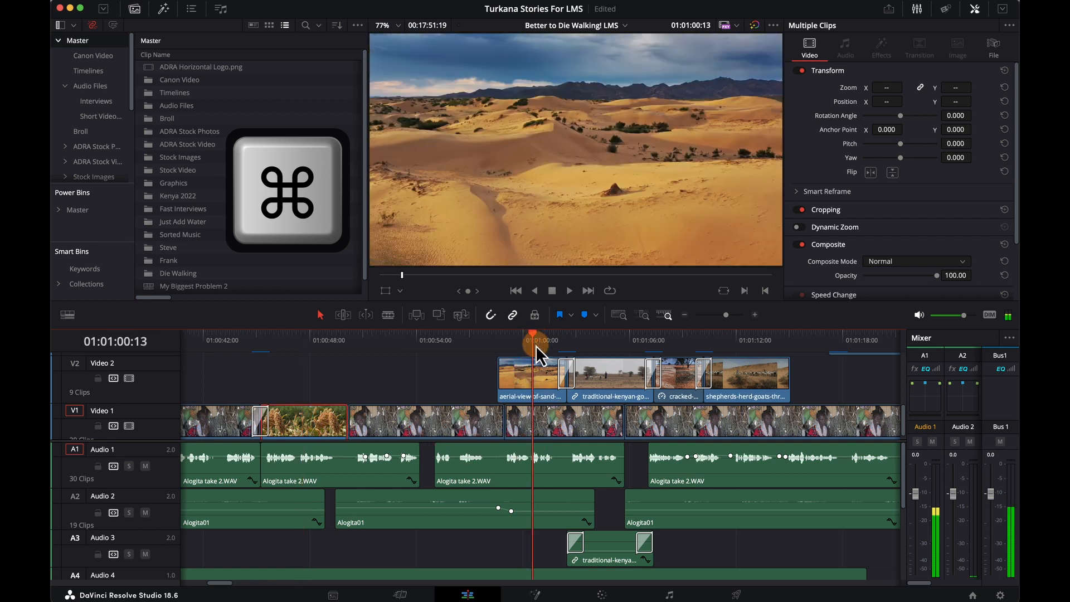
left_click(520, 376, "super")
left_click(614, 377, "super")
left_click(673, 376, "super")
left_click(752, 380, "super")
left_click(747, 377, "super")
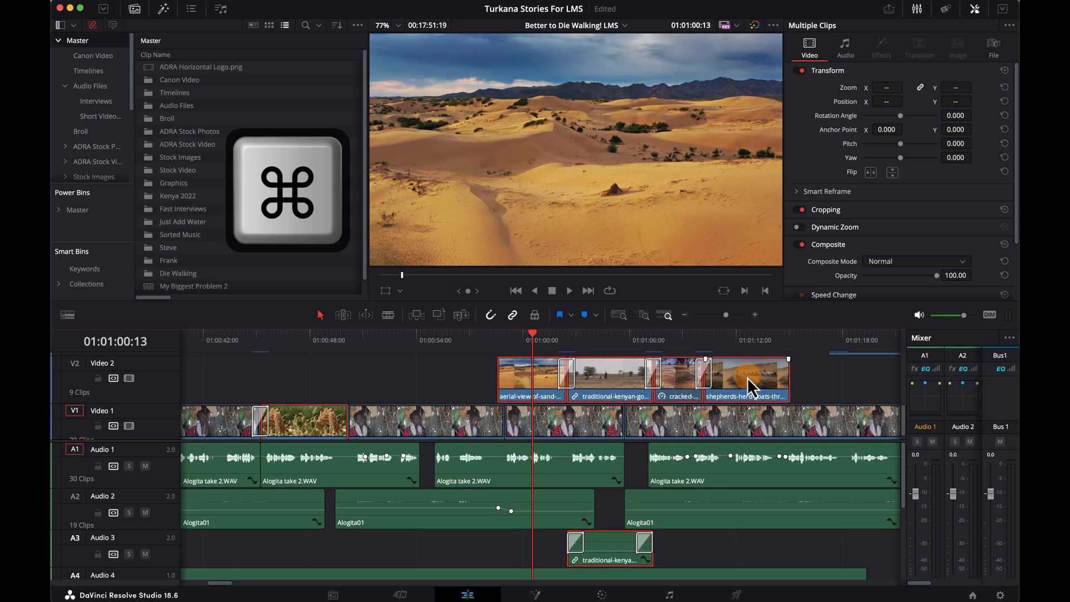
left_click(495, 427, "super")
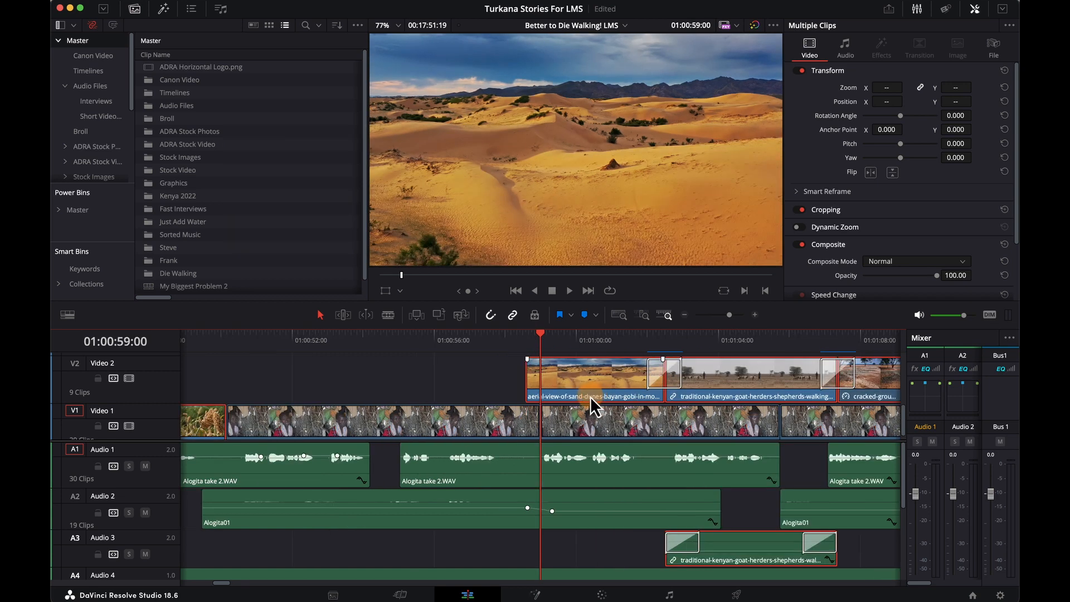
Paste only the Color Correction attribute from the pasture clip onto the selected b-roll clips, with keyframes set to Maintain Timing.
right_click(570, 376)
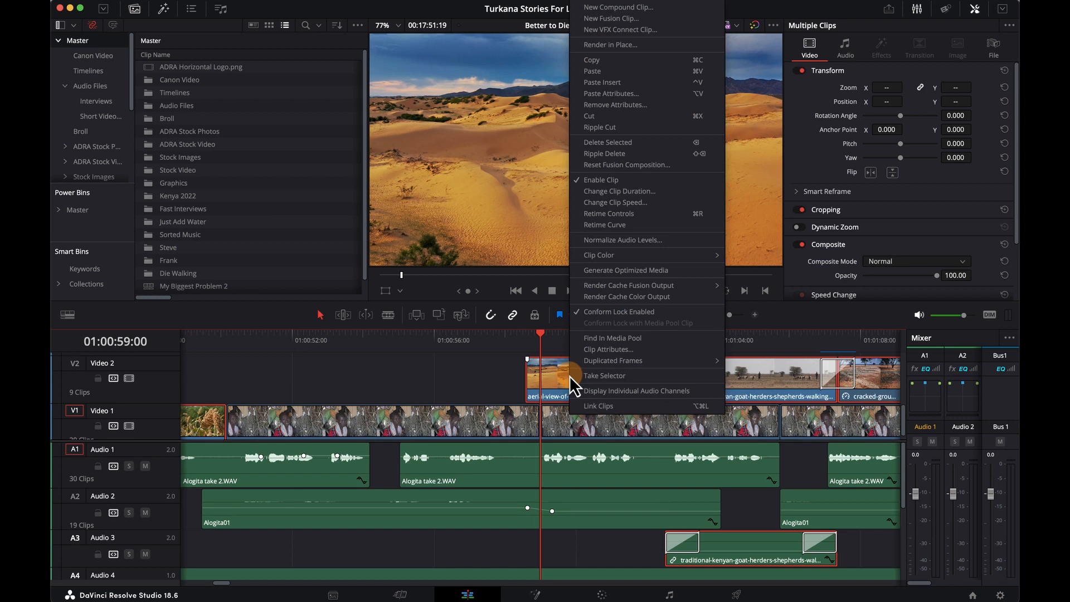
key("alt+v")
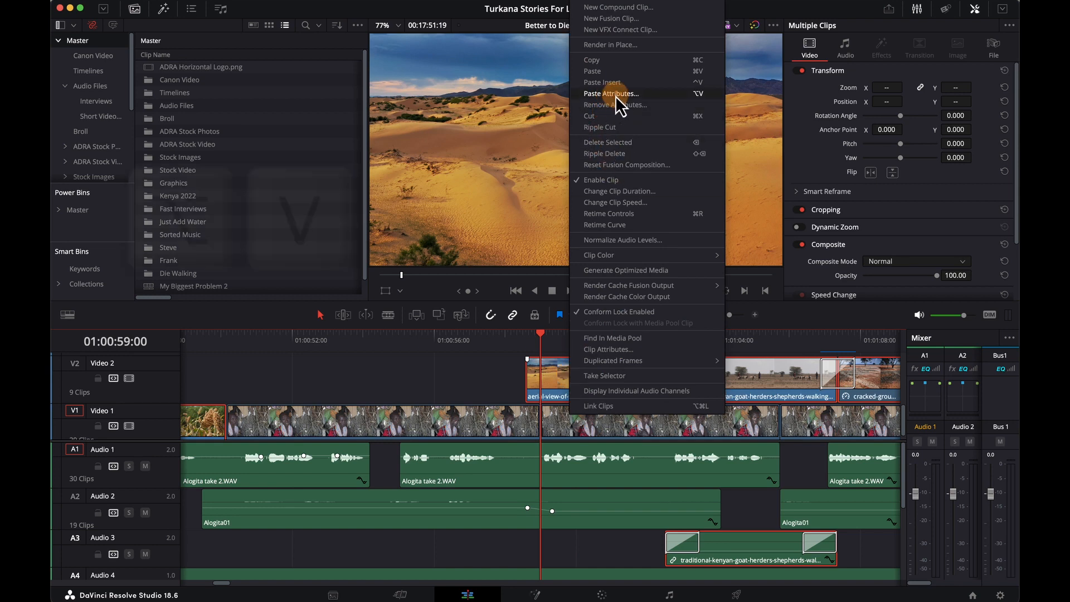
left_click(693, 93)
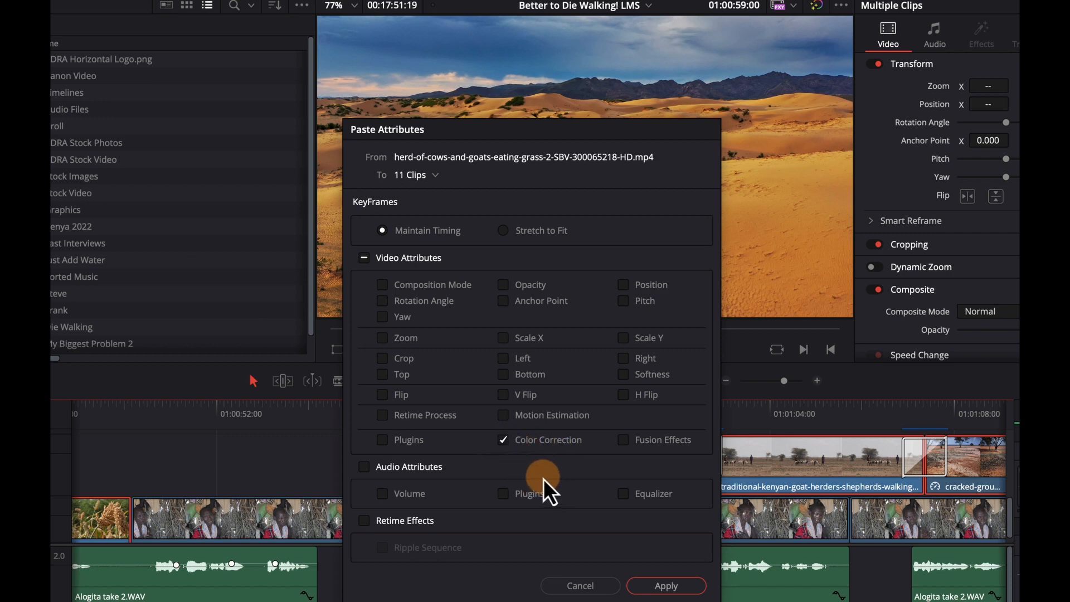
left_click(666, 585)
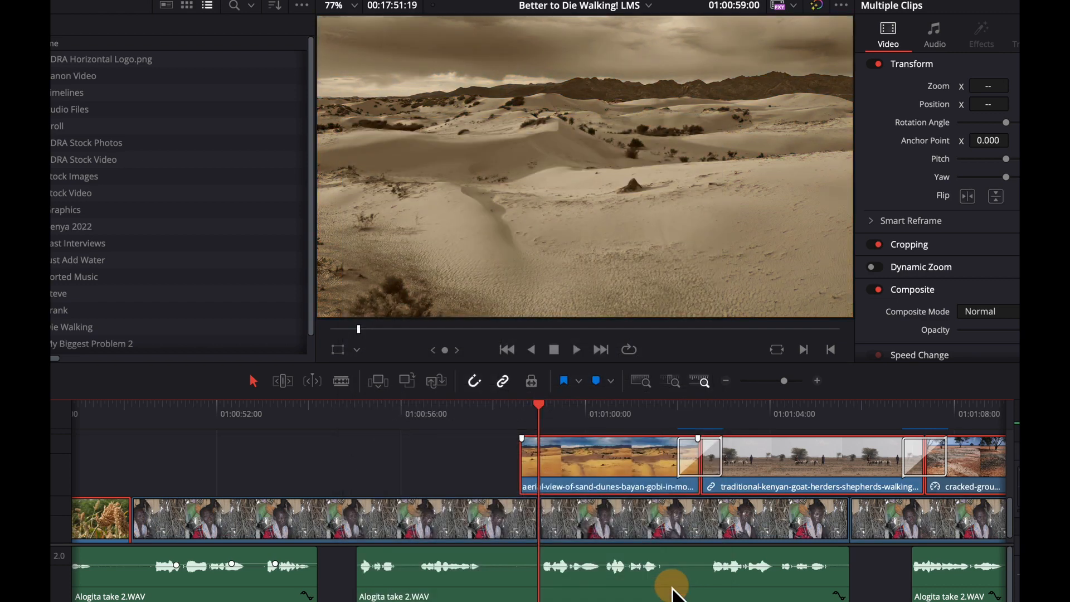
Scrub through the b-roll from the sand dunes back to the child-with-goats clip at 01:00:33:20 to check the pasted sepia look.
left_click_drag(555, 416, 438, 450)
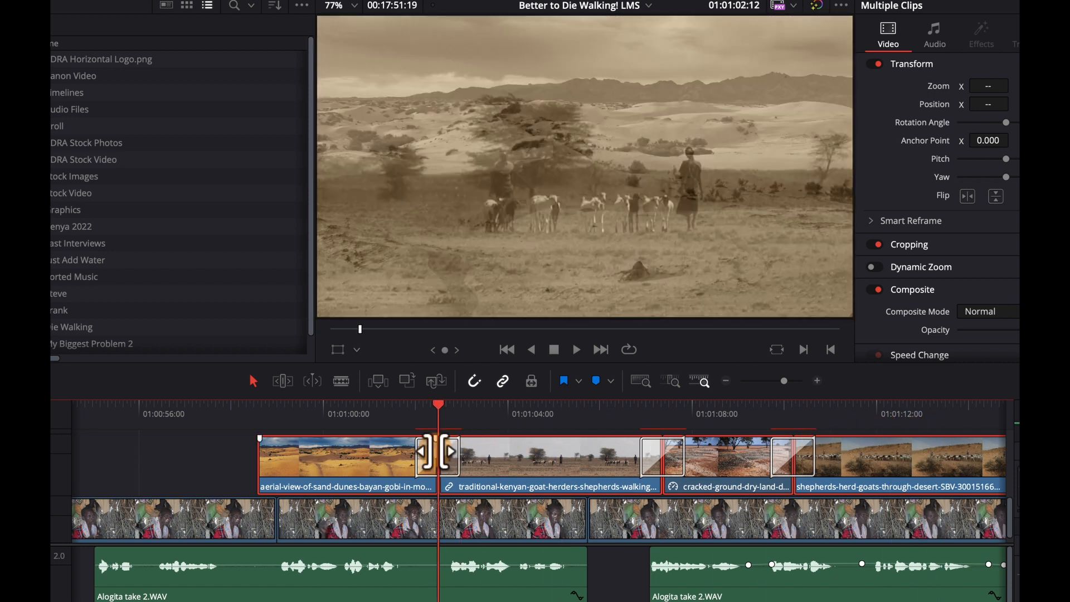
key("super+minus")
key("super+minus")
key("super+minus")
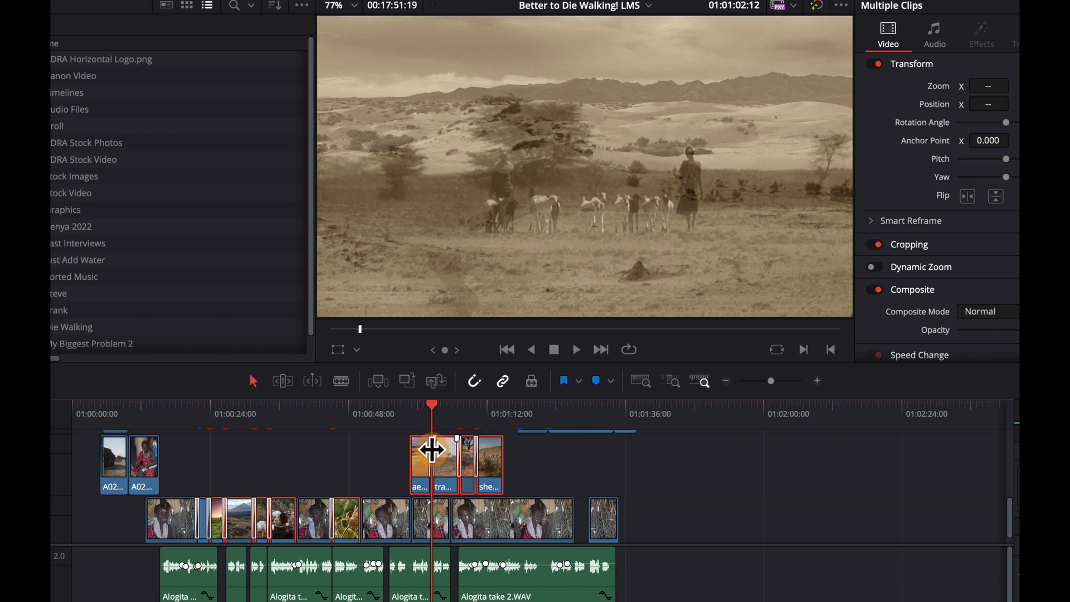
left_click_drag(435, 405, 267, 427)
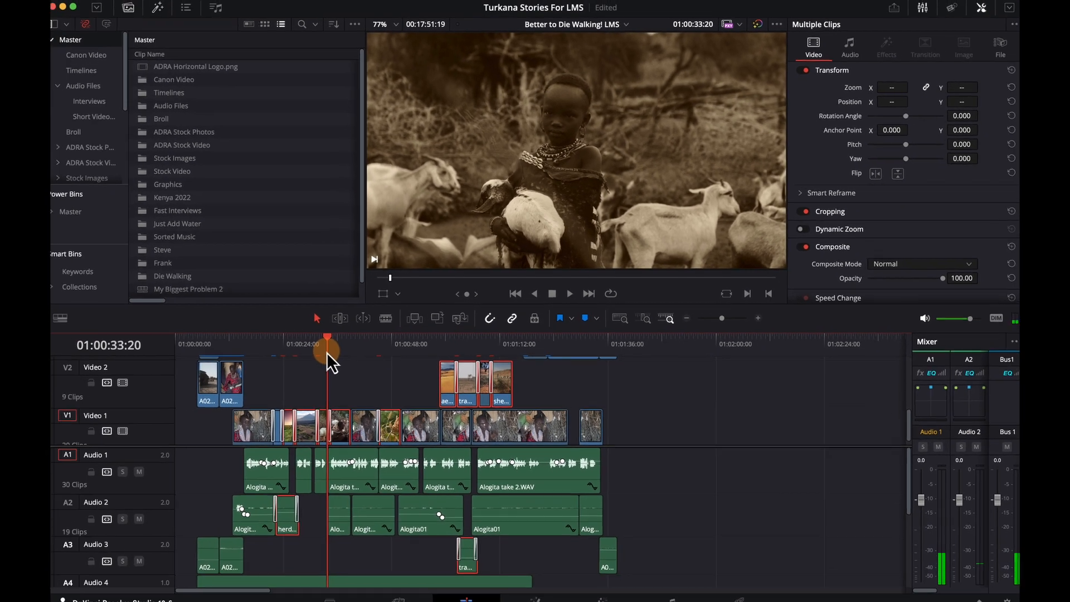
Open the child-with-goats clip on the Color page and set node 02's shadows to 85 and highlights to -20.
key("shift+6")
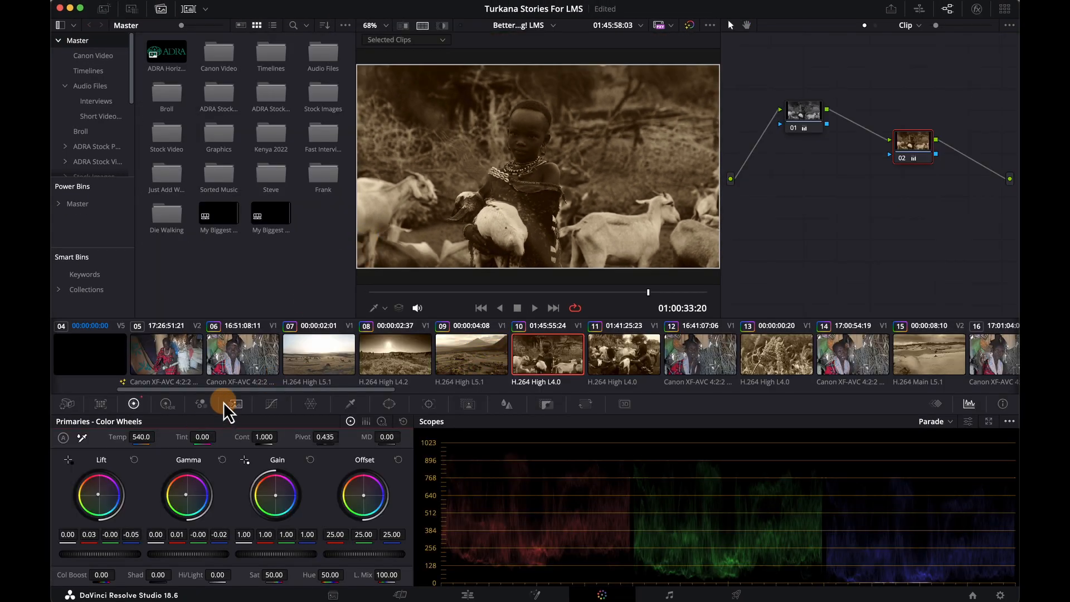
left_click_drag(150, 573, 250, 565)
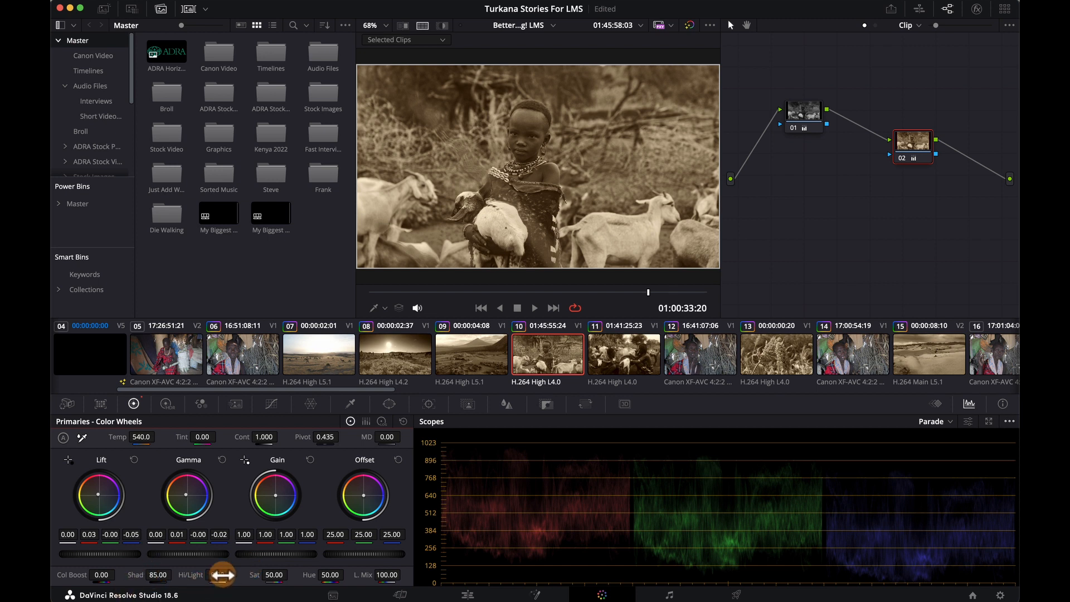
mouse_move(218, 578)
left_mouse_down()
mouse_move(196, 577)
mouse_move(219, 578)
left_mouse_up()
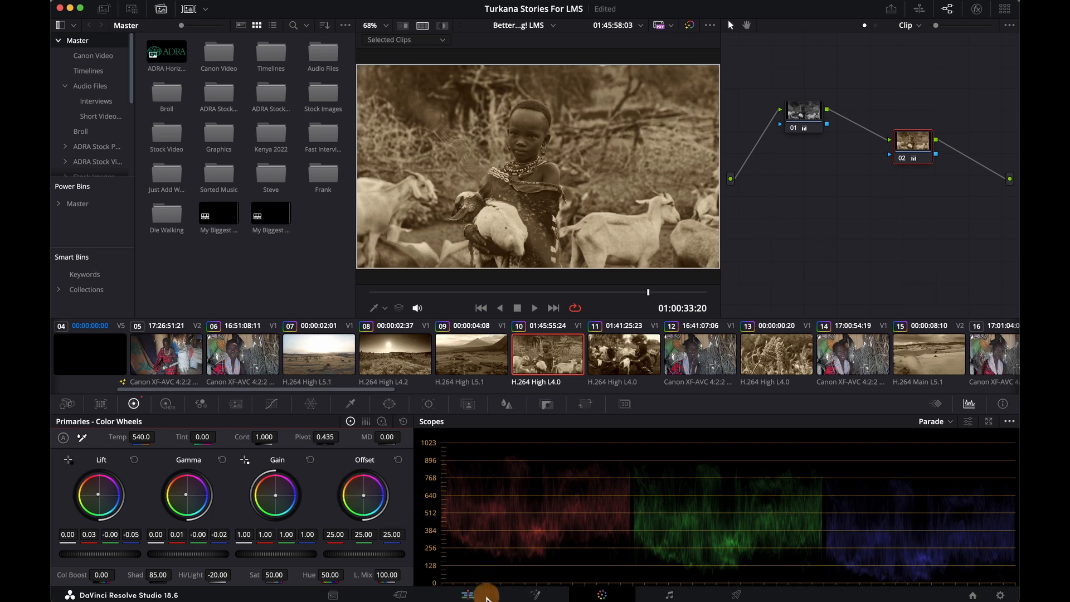
Open the goat-milking clip at 01:00:36:19 on the Color page and set node 02's shadows to 85 and highlights to -25.
left_click(468, 595)
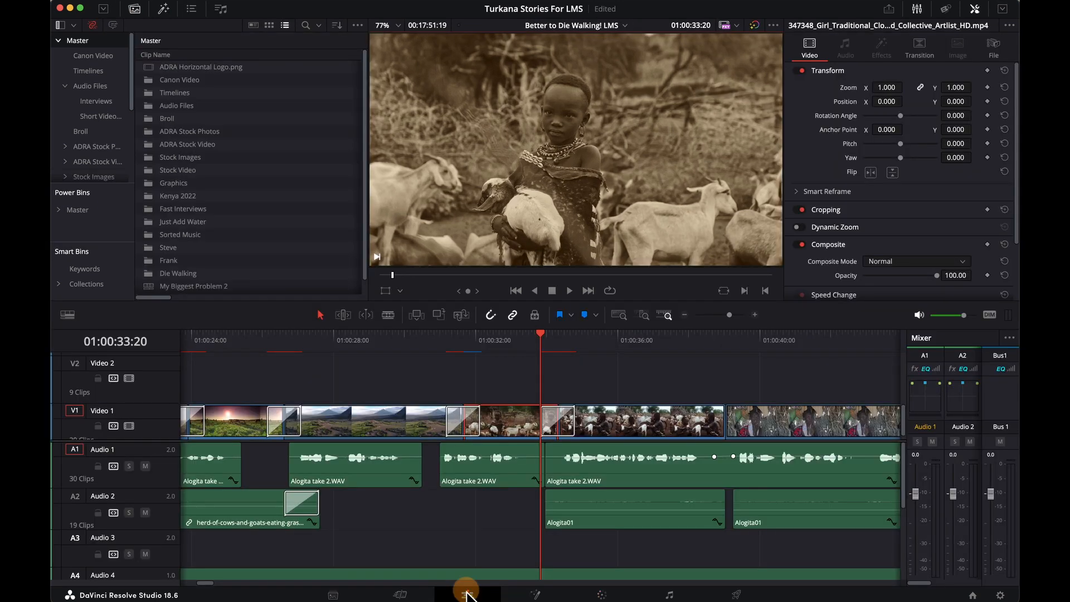
left_click_drag(559, 332, 646, 341)
left_click(667, 421)
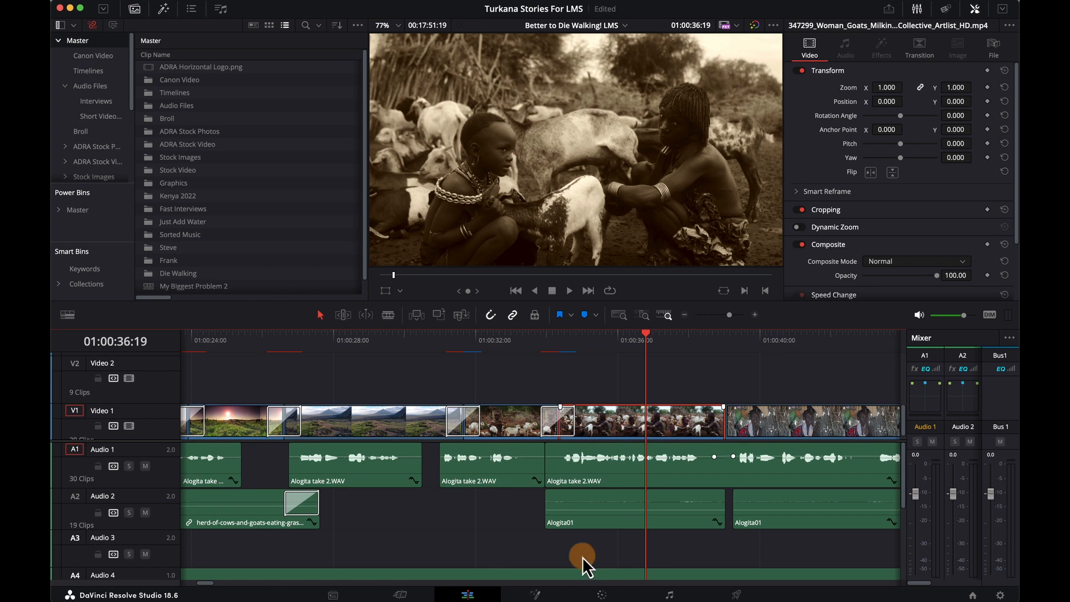
left_click(602, 594)
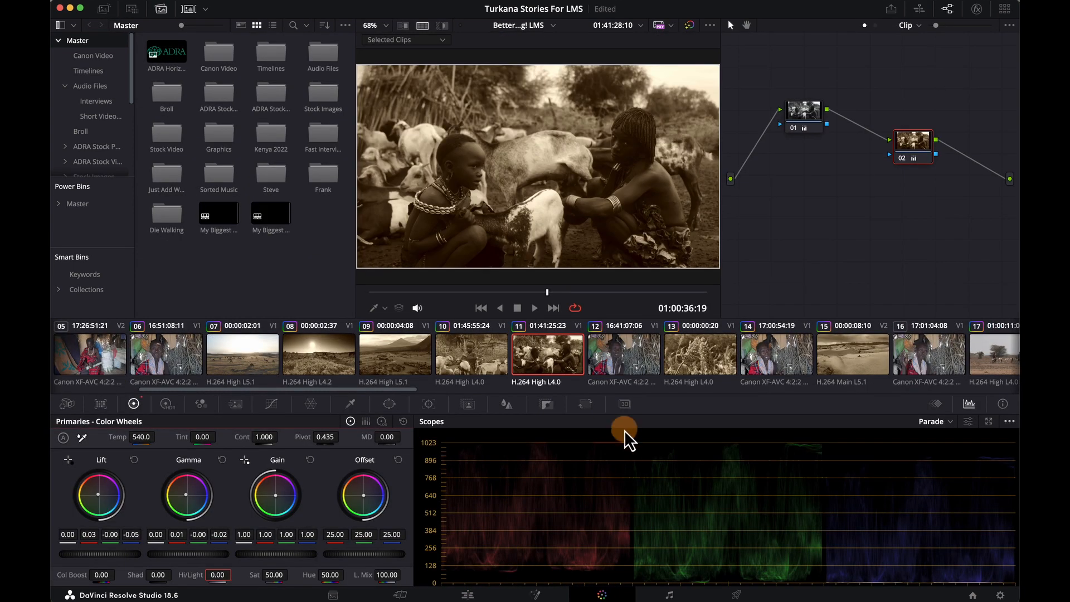
left_click_drag(165, 578, 216, 577)
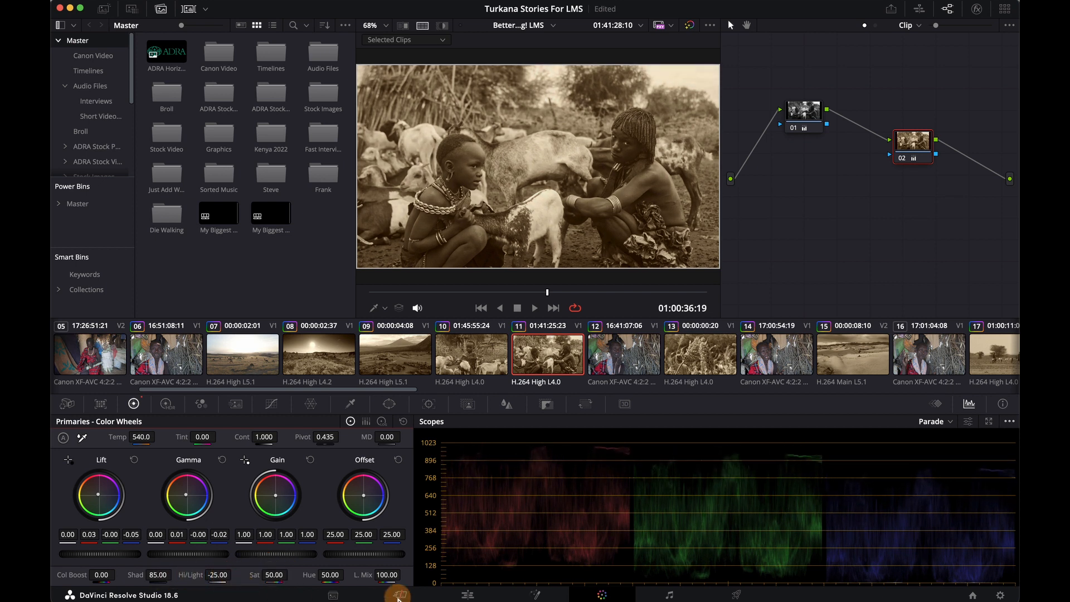
From the Edit page, select the aerial desert clip on Video 3 and open it on the Color page at 01:01:21:09.
left_click(468, 595)
scroll(698, 330, "down", 5)
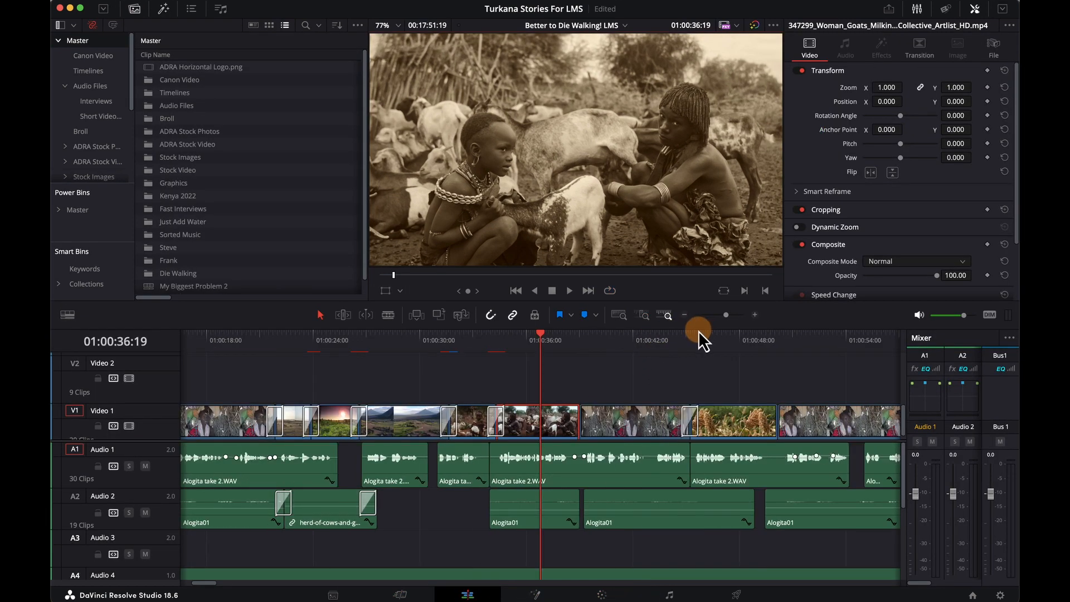
left_click_drag(457, 343, 534, 343)
scroll(533, 343, "up", 2)
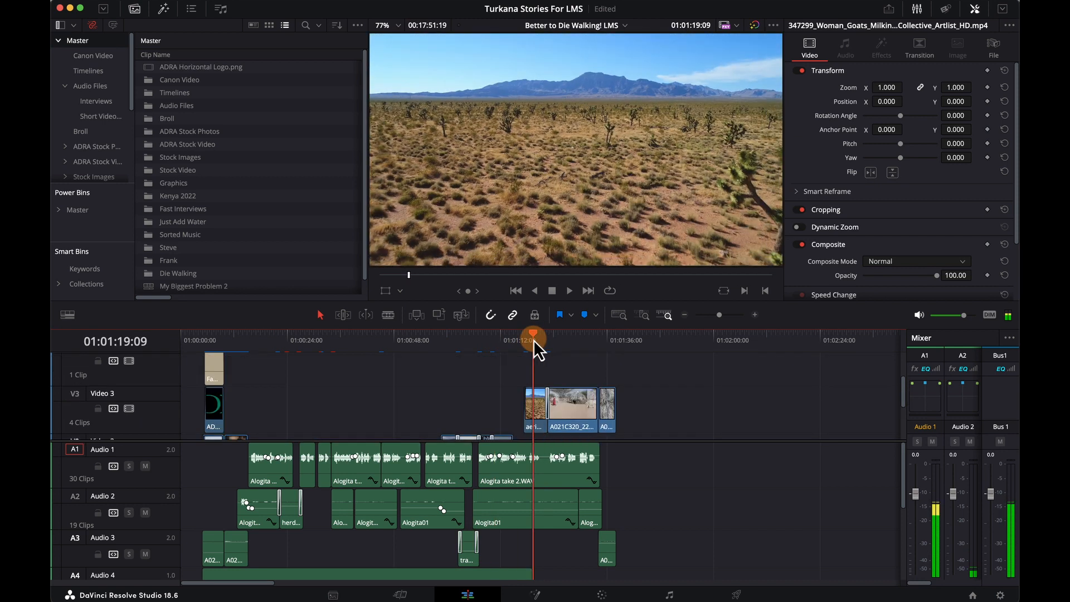
key("space")
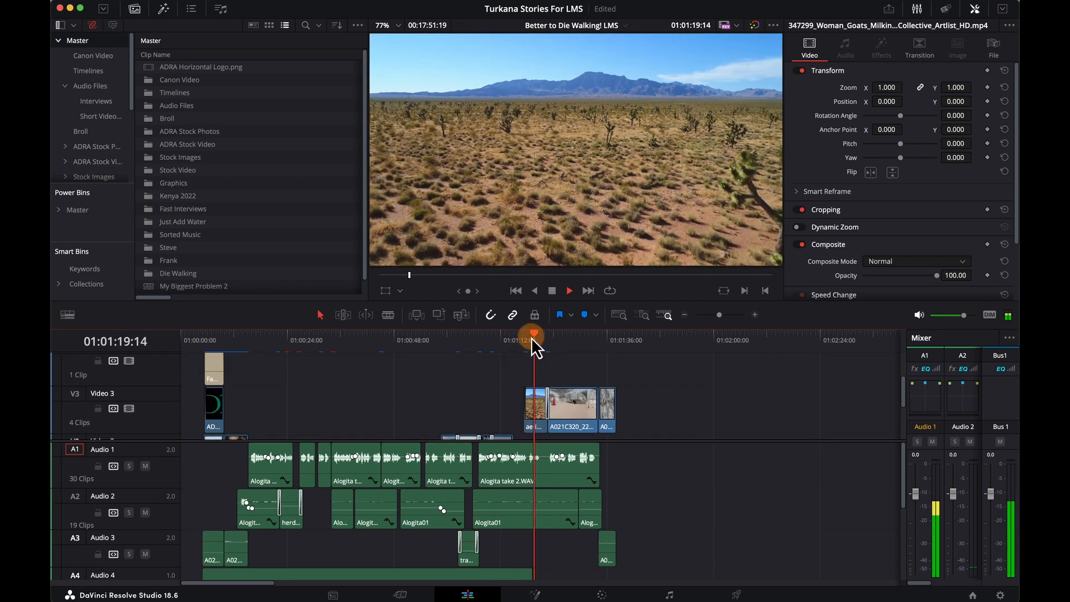
left_click(533, 412)
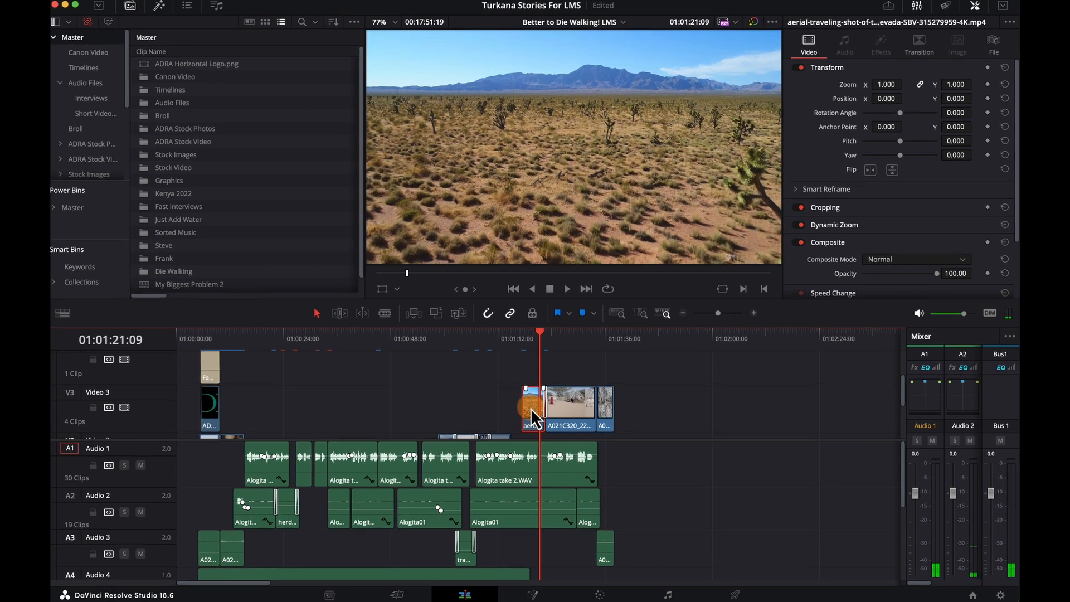
key("shift+6")
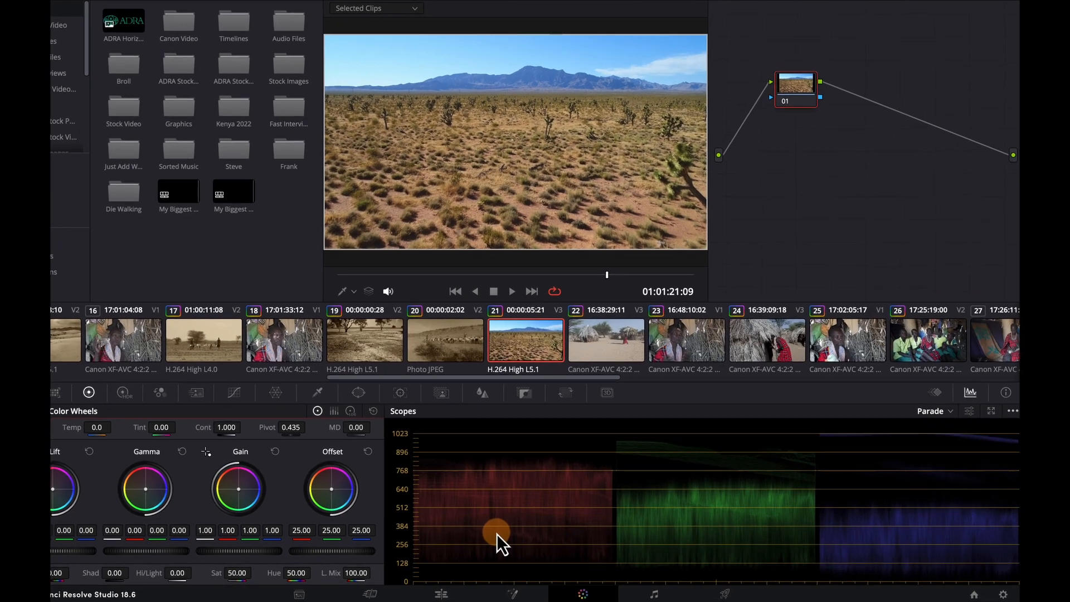
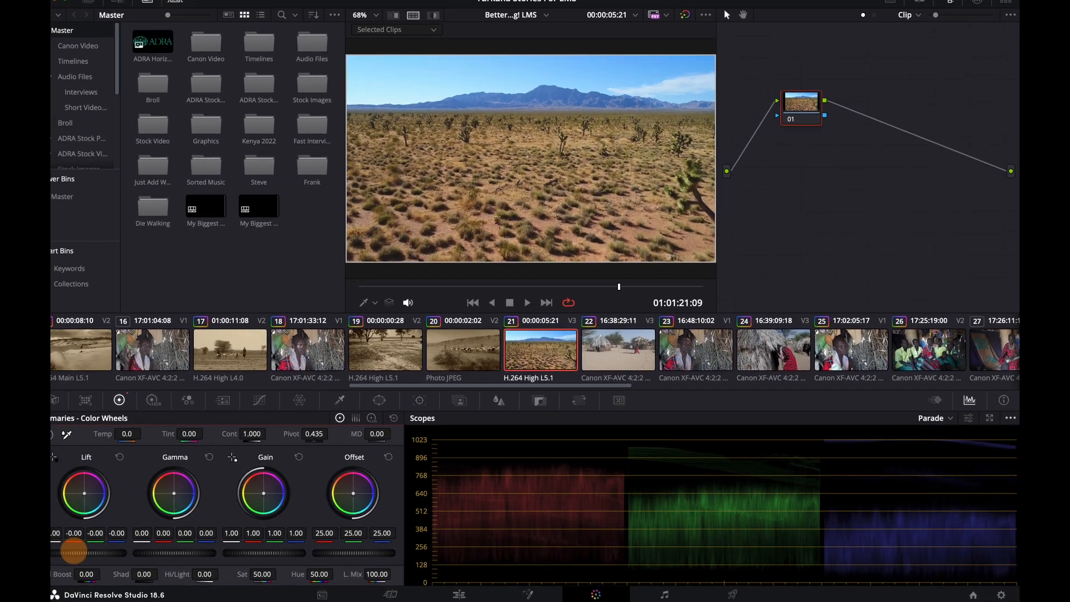
Grade the desert clip with lift -0.02, gain 0.98, saturation 46.80, temperature -190 and tint 18.
left_click_drag(71, 552, 60, 551)
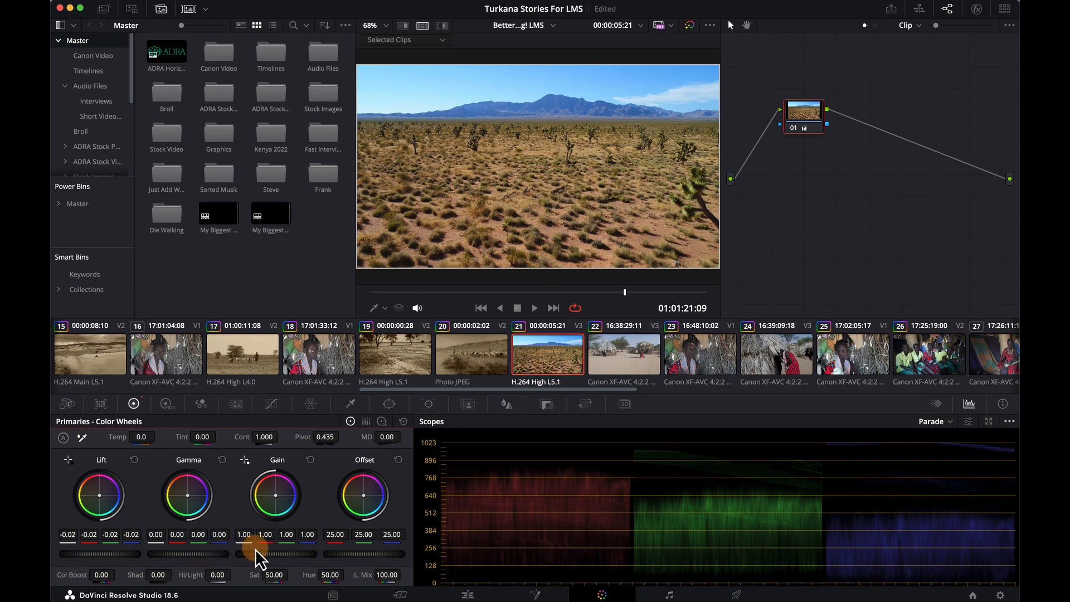
mouse_move(256, 548)
left_mouse_down()
mouse_move(274, 546)
mouse_move(210, 544)
mouse_move(241, 545)
left_mouse_up()
mouse_move(278, 574)
left_mouse_down()
mouse_move(263, 574)
mouse_move(275, 574)
left_mouse_up()
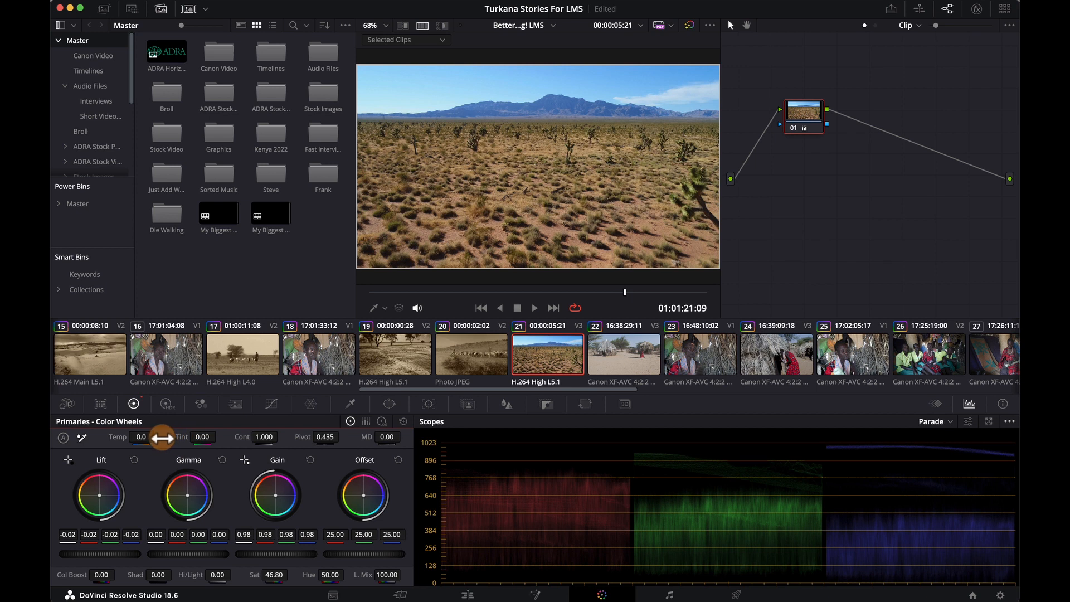
mouse_move(154, 434)
left_mouse_down()
mouse_move(74, 438)
mouse_move(556, 289)
mouse_move(628, 286)
mouse_move(608, 286)
left_mouse_up()
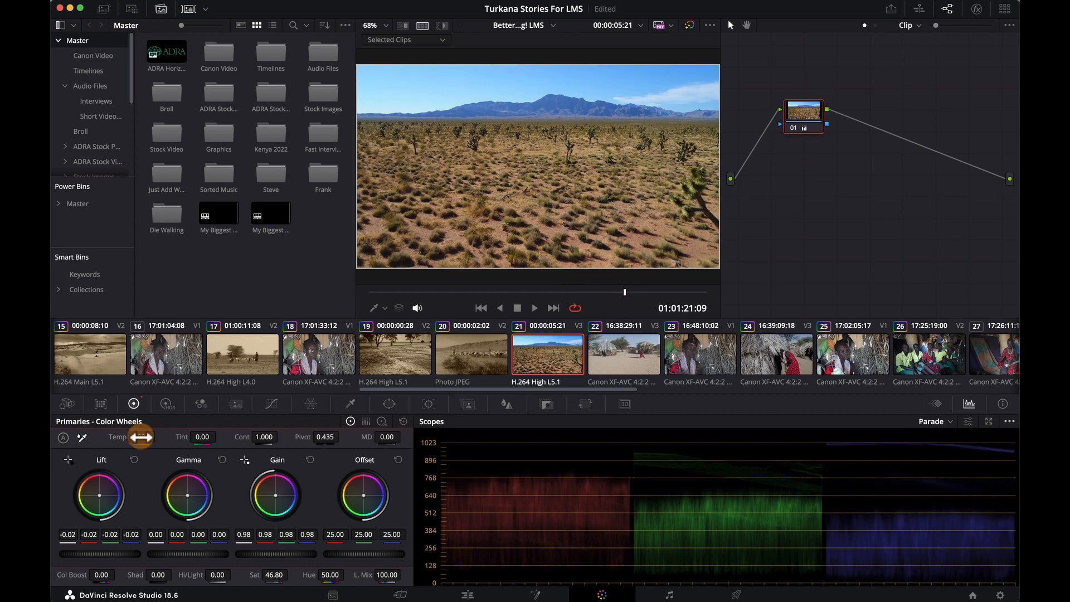
mouse_move(198, 437)
left_mouse_down()
mouse_move(239, 436)
mouse_move(218, 436)
left_mouse_up()
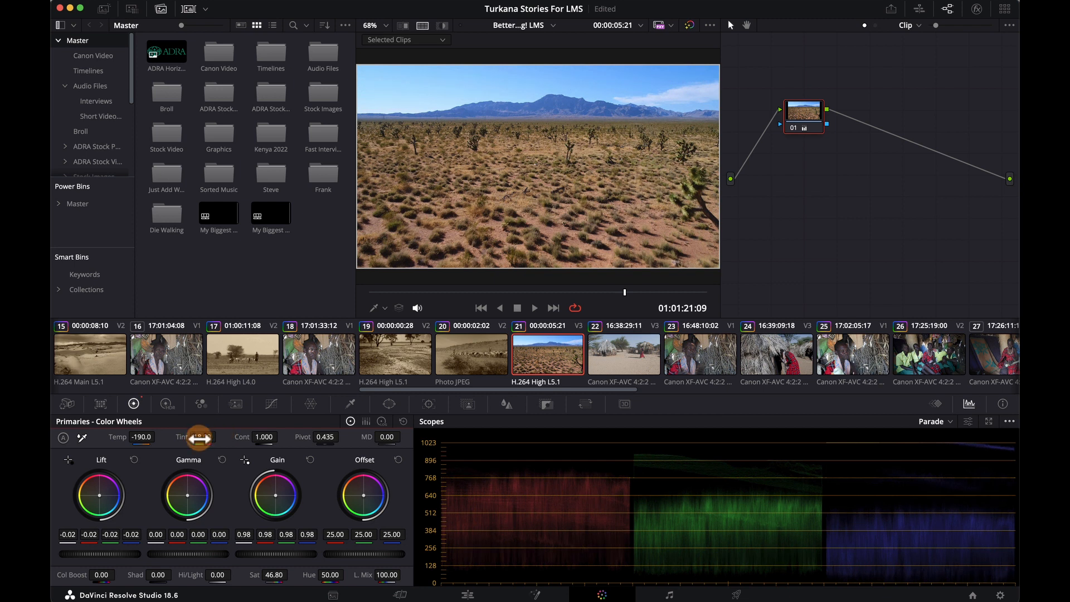
mouse_move(331, 589)
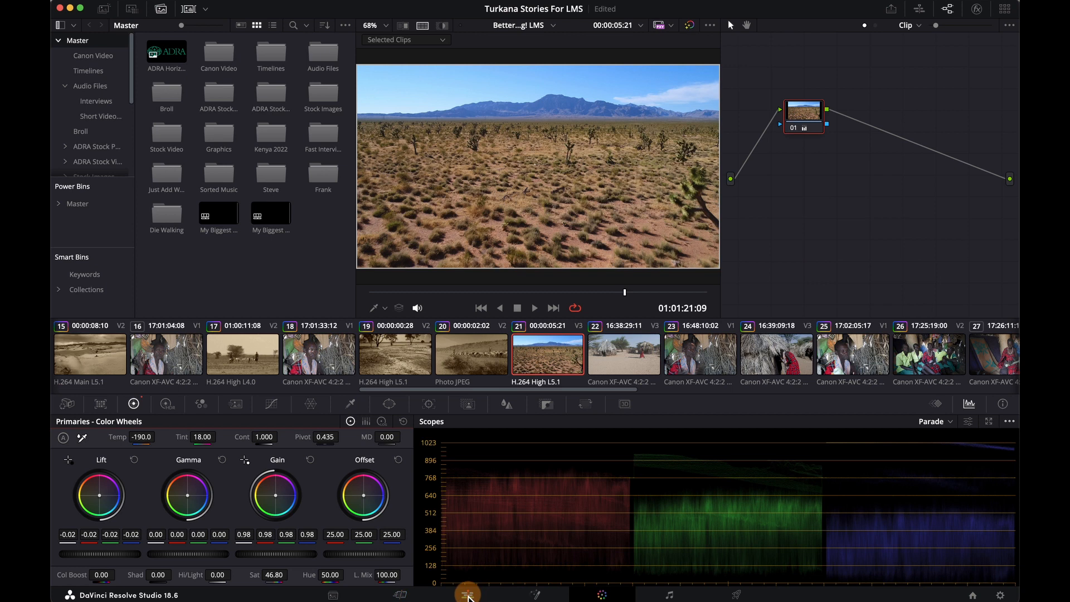
Open the thatched-huts clip at 01:01:27:07 on the Color page and set its lift to -0.13 and shadows to 47.
left_click(467, 595)
left_click_drag(539, 343, 564, 377)
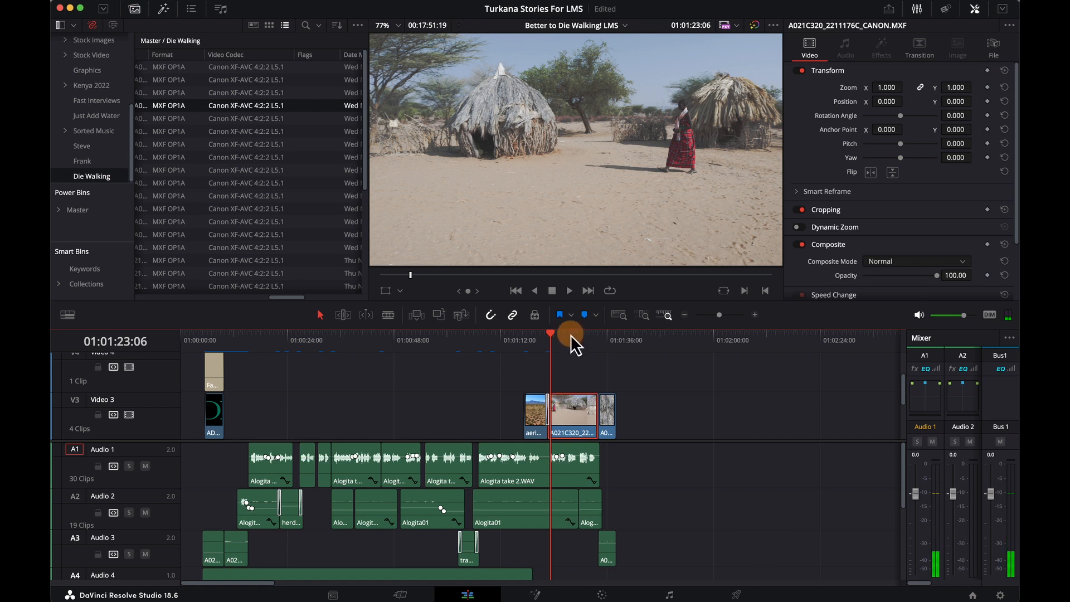
left_click_drag(554, 333, 563, 335)
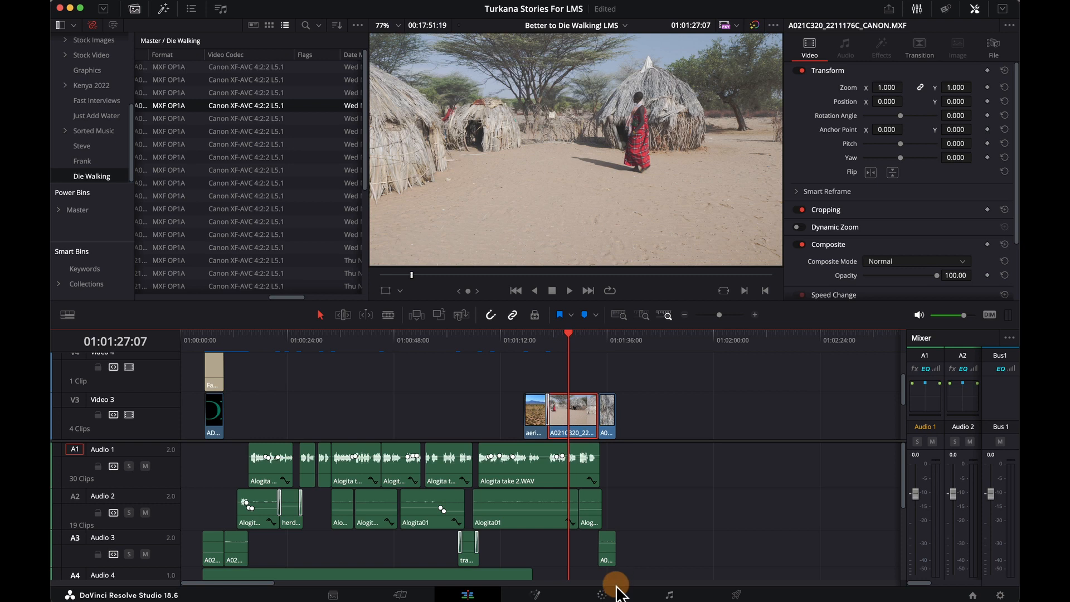
left_click(602, 596)
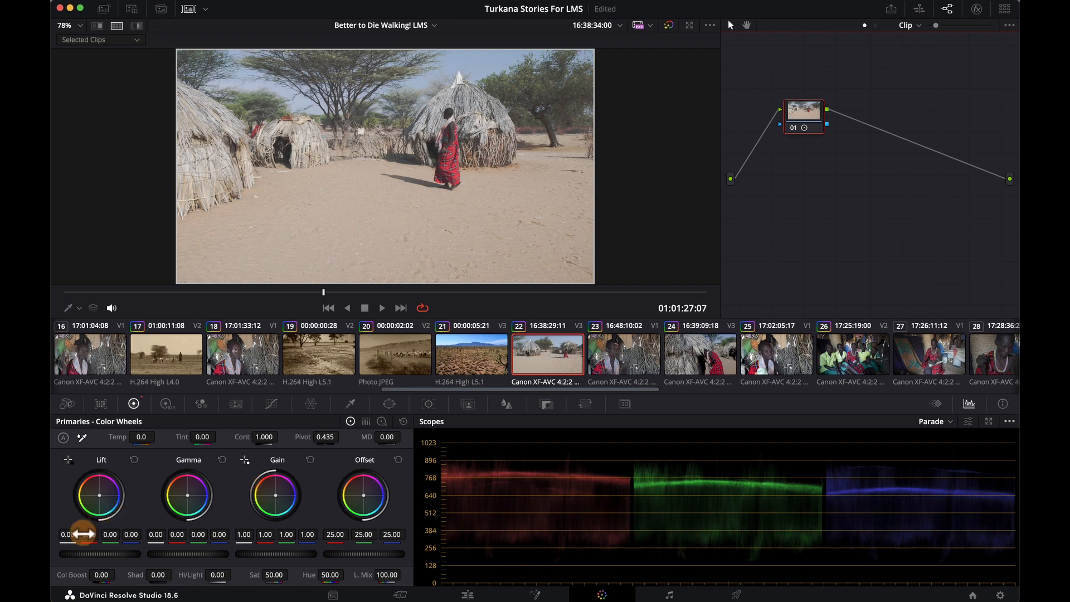
left_click_drag(108, 554, 71, 550)
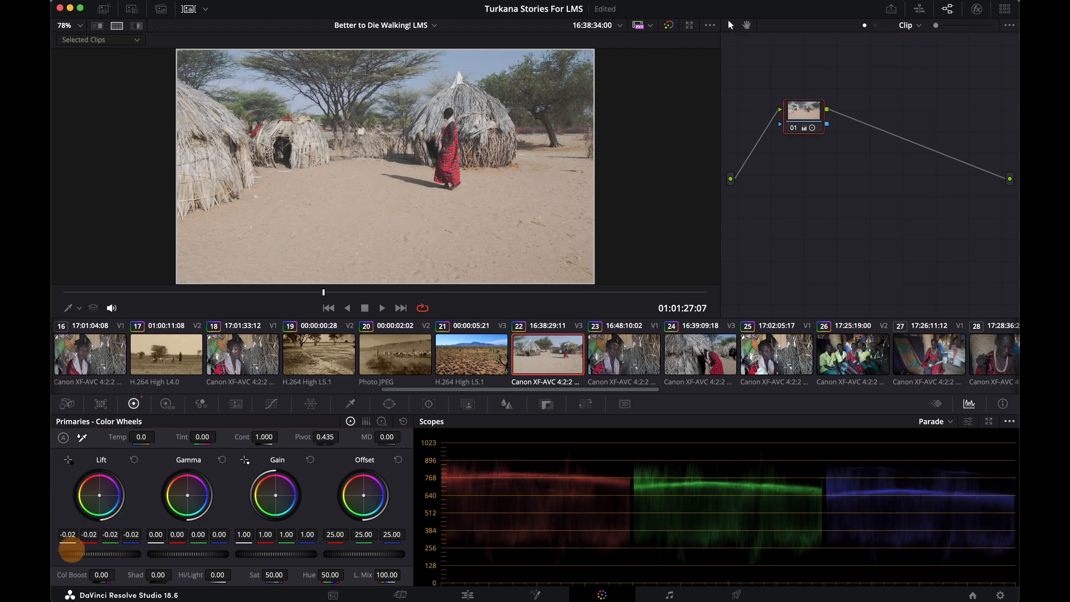
left_click_drag(471, 283, 406, 280)
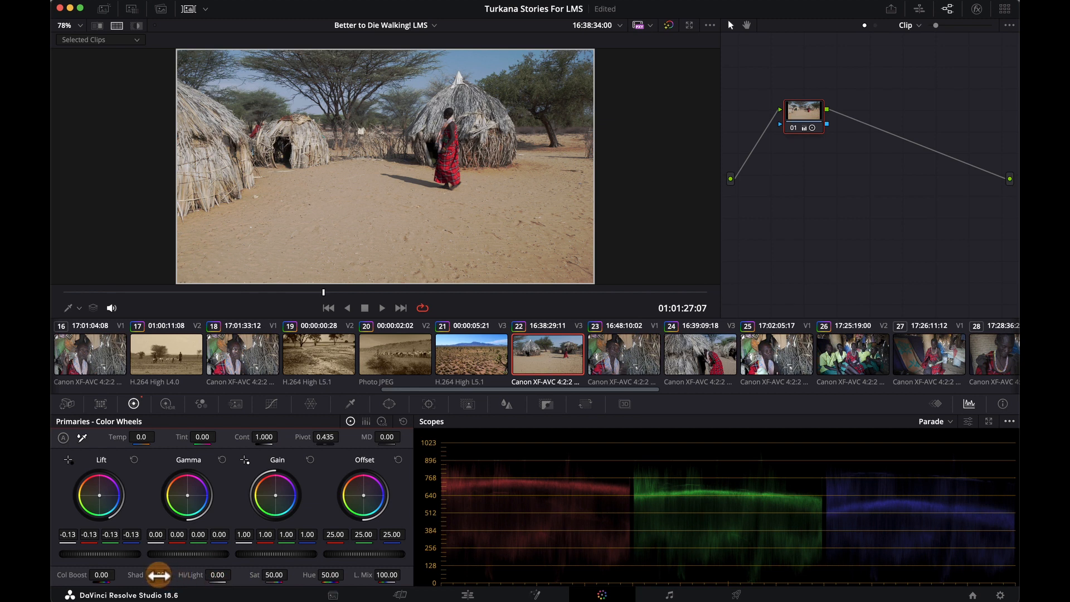
left_click_drag(157, 574, 184, 573)
left_click_drag(195, 571, 210, 571)
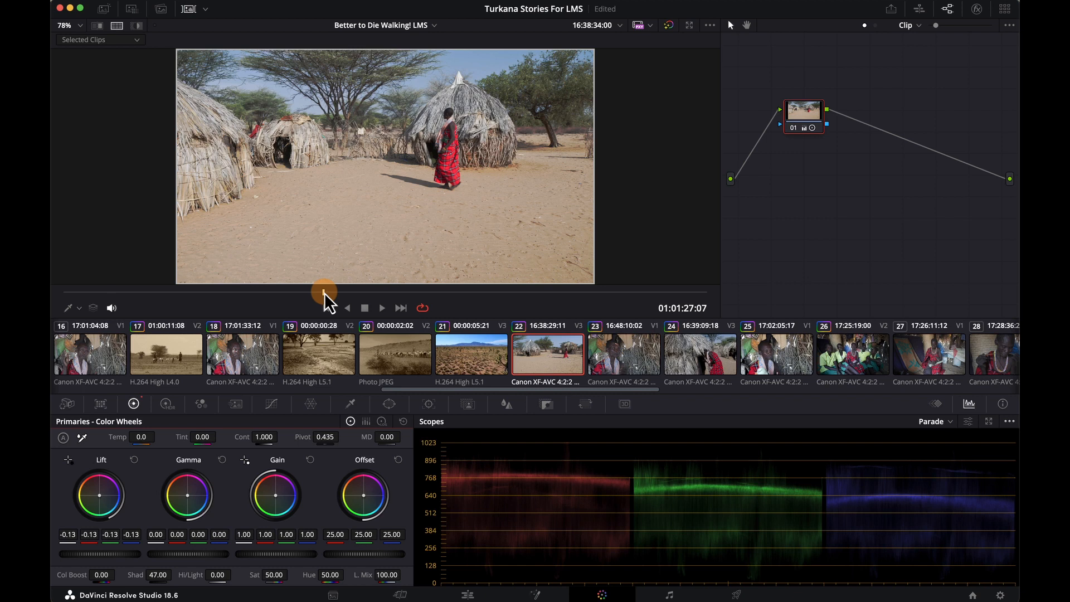
At 01:01:23:09 in the huts clip, set shadows to 56, highlights to -17 and gain to 1.04.
left_click_drag(323, 292, 99, 278)
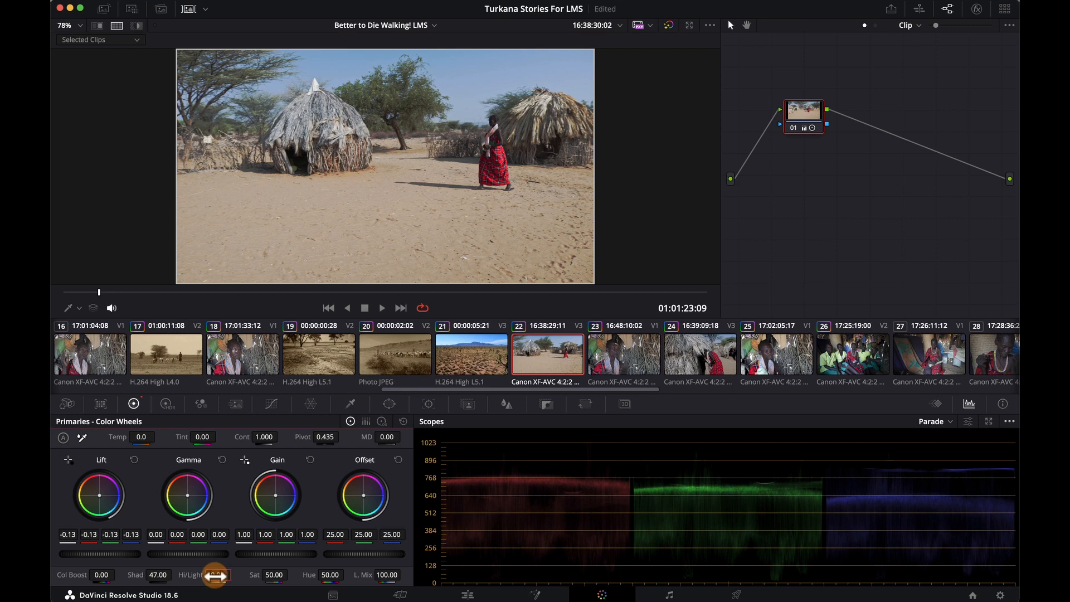
mouse_move(158, 575)
left_mouse_down()
mouse_move(148, 575)
mouse_move(167, 574)
left_mouse_up()
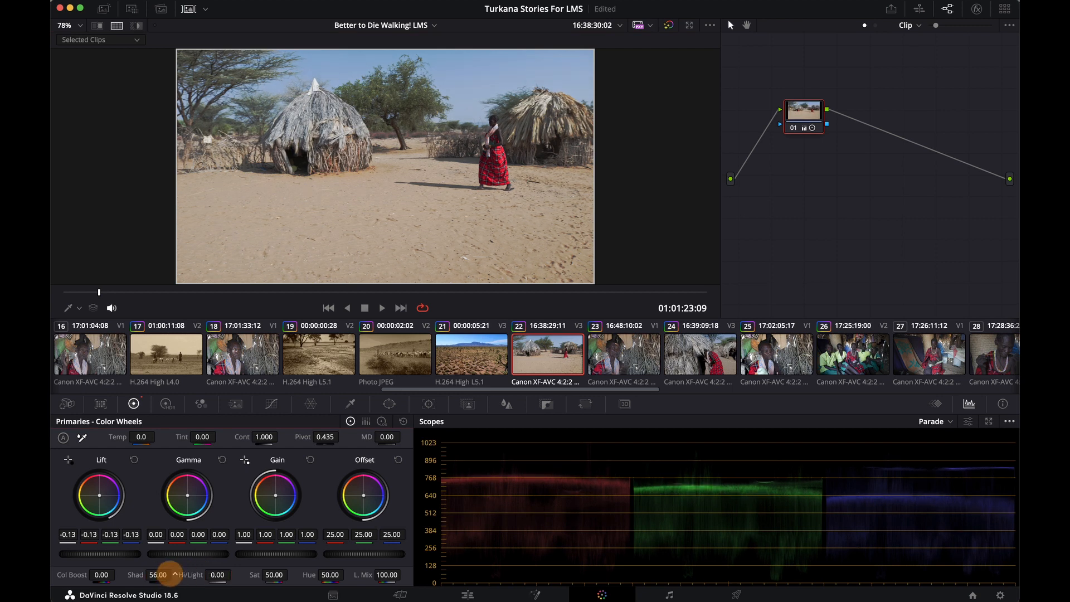
left_click_drag(235, 575, 194, 574)
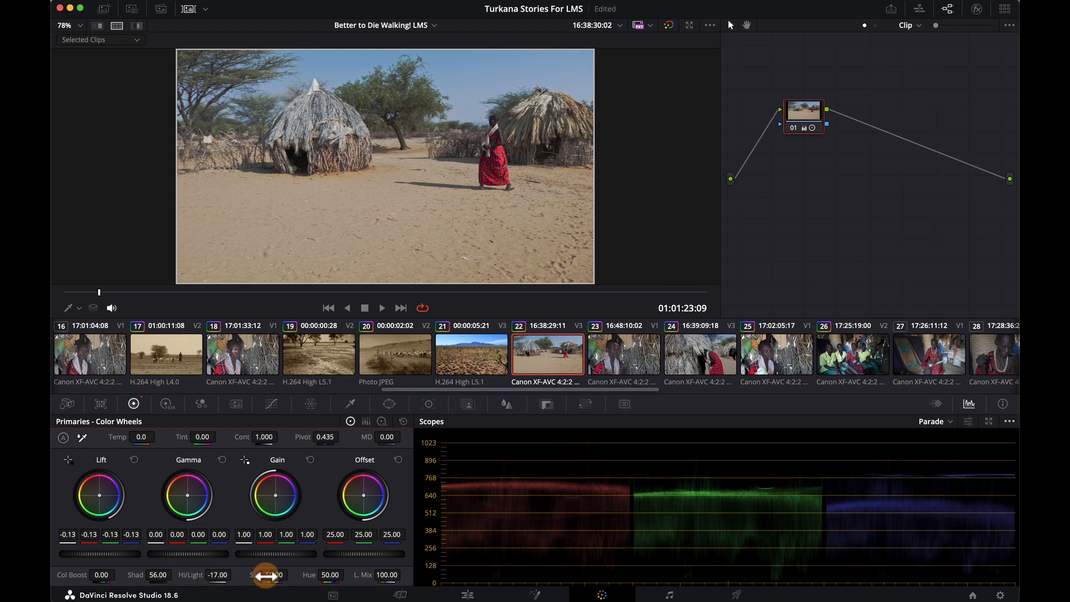
left_click_drag(274, 552, 291, 546)
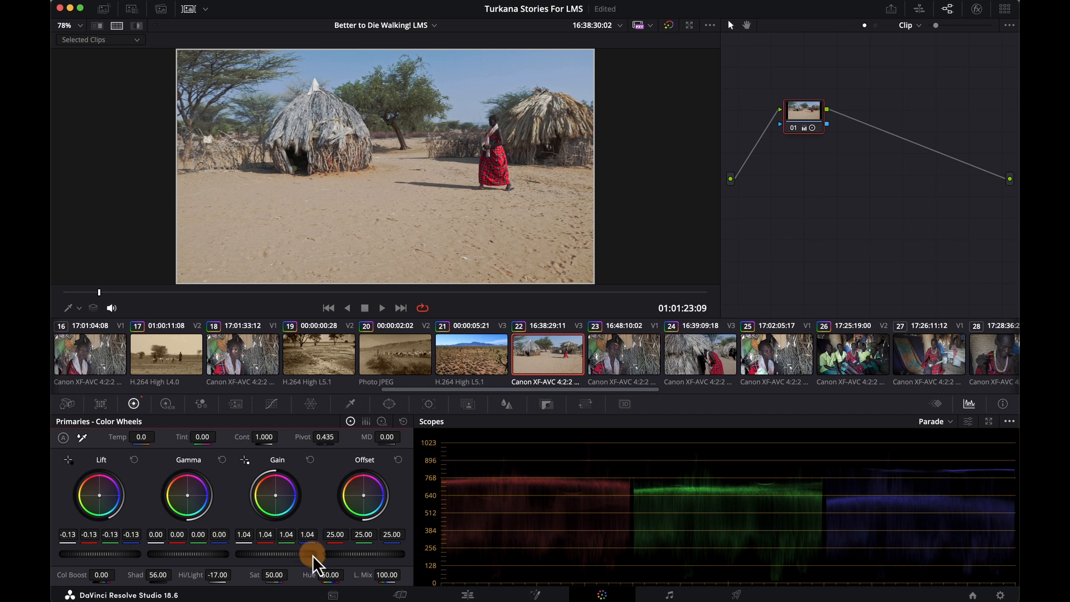
Refine the huts clip with lift -0.15, shadows 65.50 and saturation 44.60, checking the grade at different points of the shot.
mouse_move(117, 551)
left_mouse_down()
mouse_move(91, 550)
mouse_move(101, 551)
left_mouse_up()
mouse_move(170, 576)
left_mouse_down()
mouse_move(131, 575)
mouse_move(215, 576)
mouse_move(162, 574)
left_mouse_up()
left_click_drag(93, 289, 280, 283)
left_click_drag(288, 560, 255, 574)
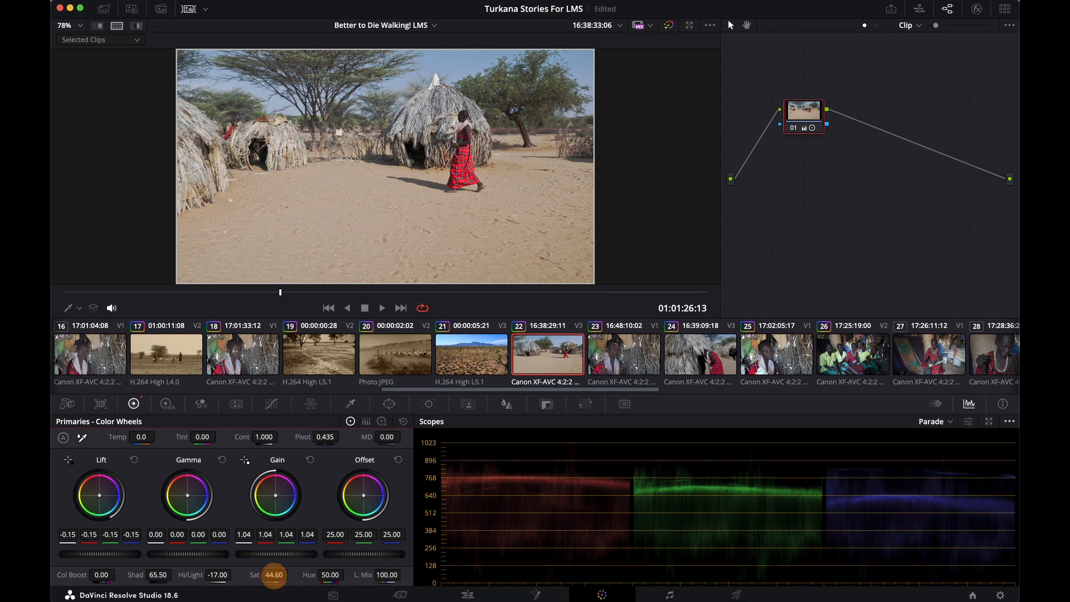
left_click_drag(277, 294, 104, 262)
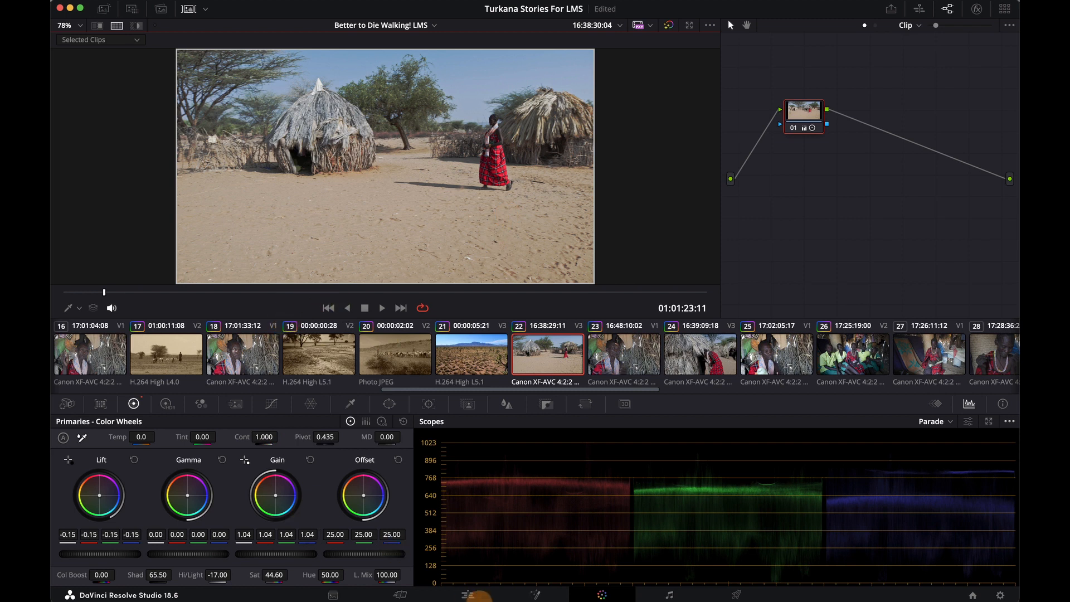
Split the huts clip on Video 3 of the Edit page timeline at 01:01:27:07.
left_click(473, 595)
left_click(560, 333)
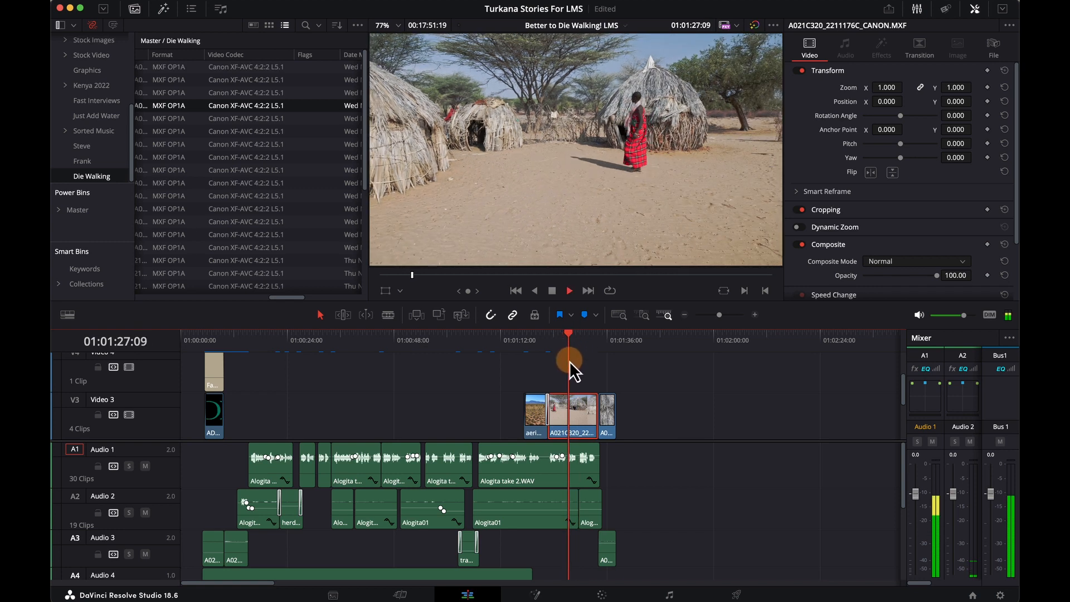
left_click(568, 328)
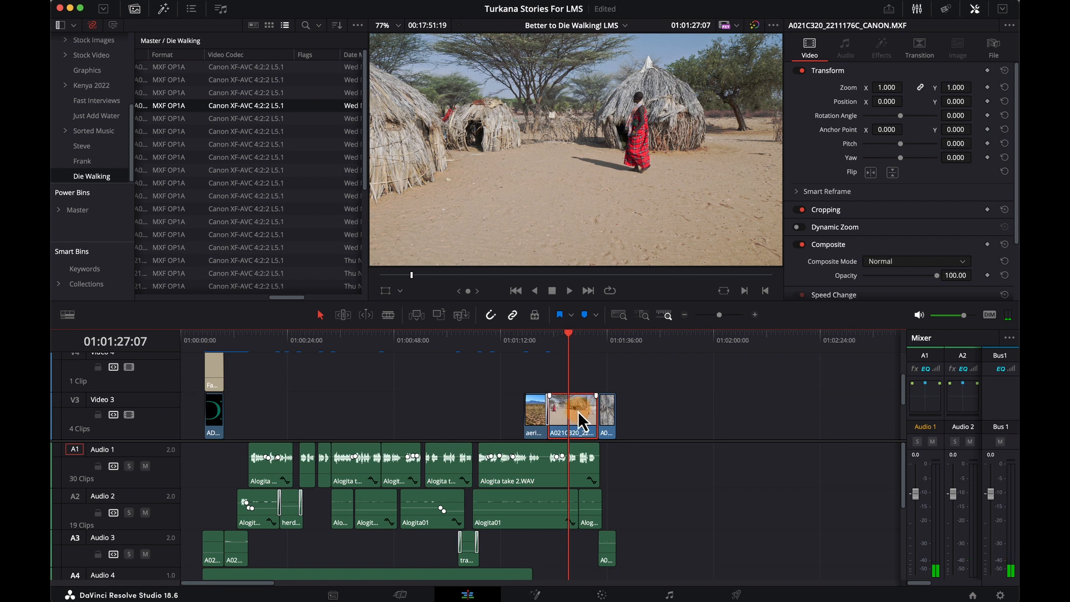
Open the second part of the huts clip at 01:01:29:15 on the Color page, set lift to -0.20 and gain to 1.01, and return to the Edit page.
left_click_drag(567, 337, 578, 334)
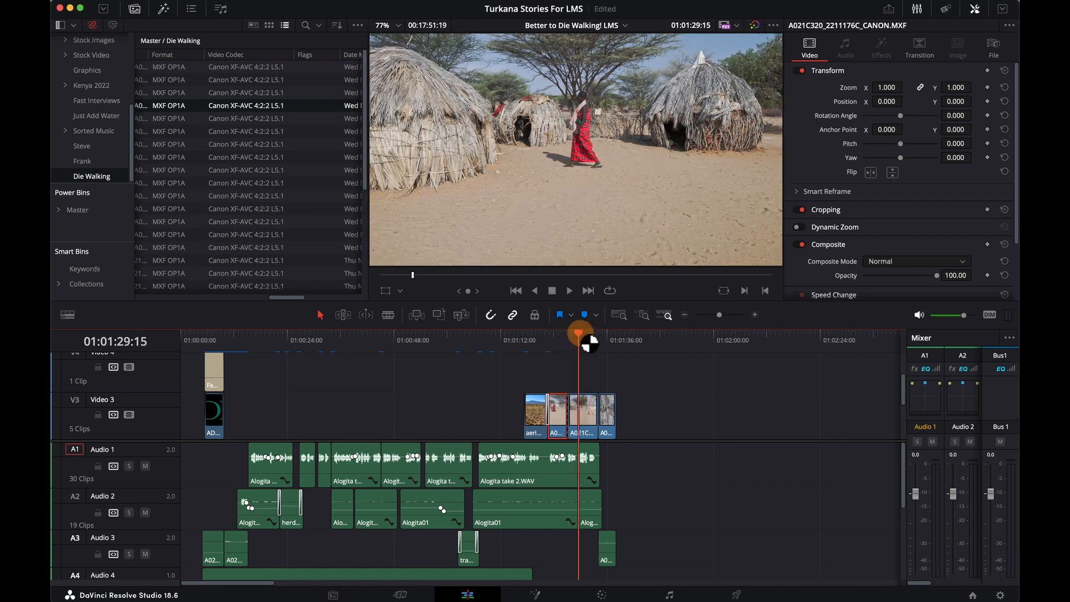
left_click(583, 412)
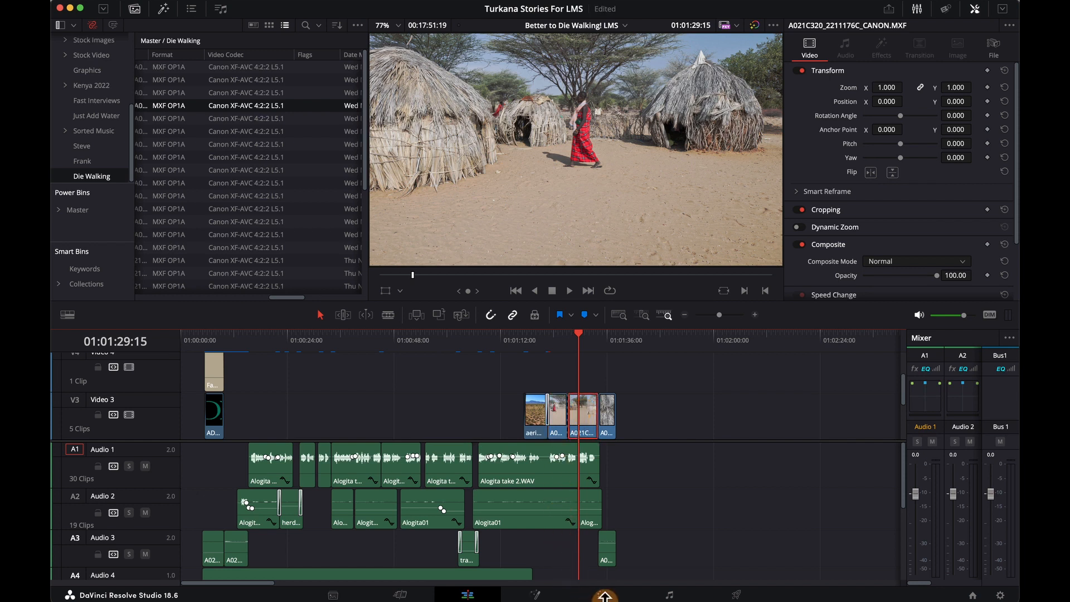
left_click(600, 595)
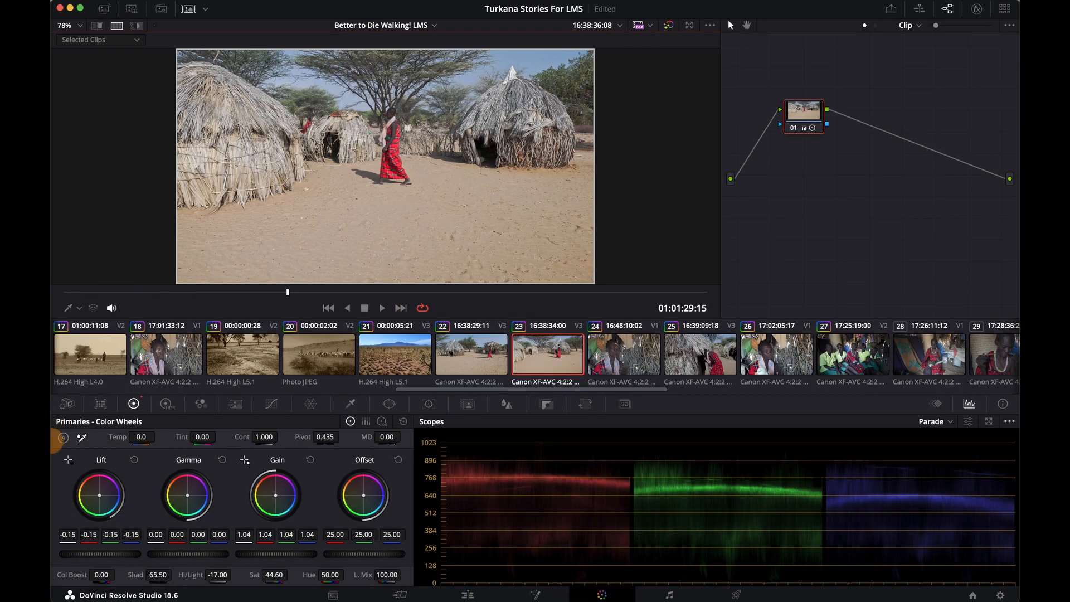
left_click_drag(115, 556, 96, 547)
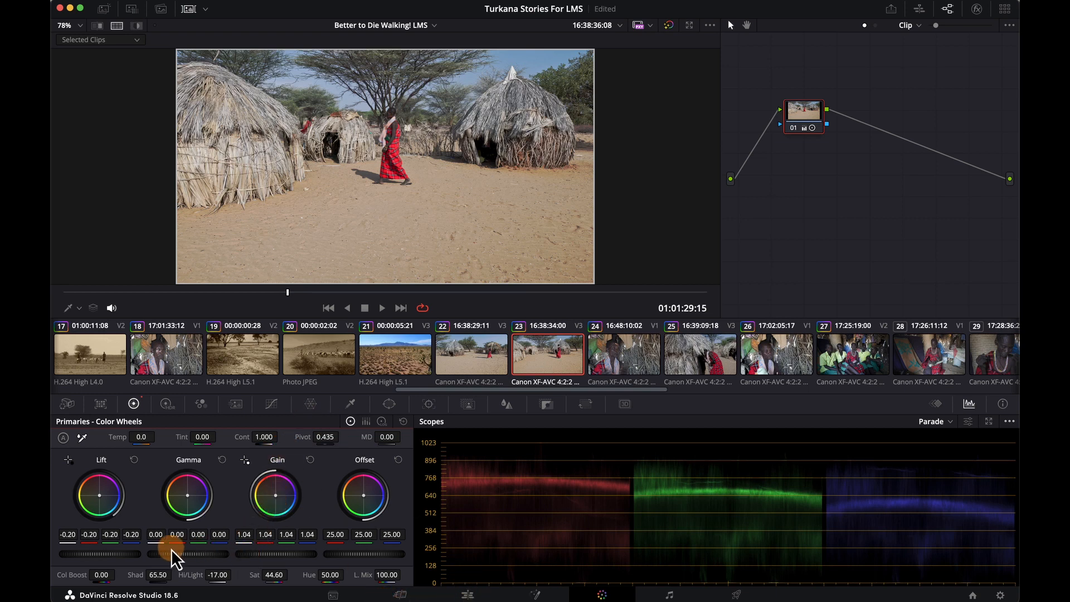
left_click_drag(266, 554, 254, 549)
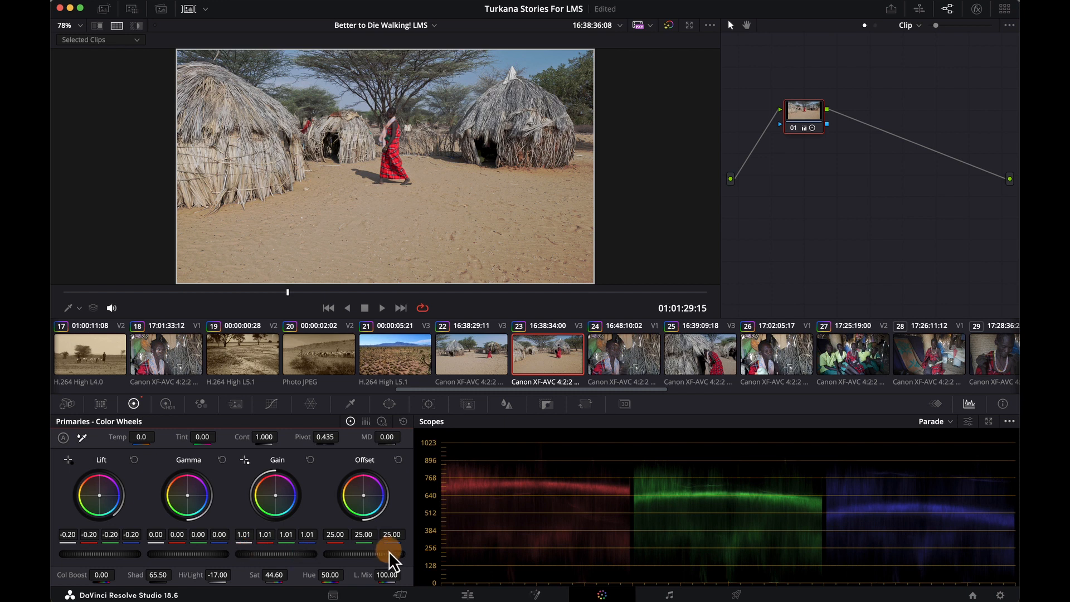
left_click(468, 595)
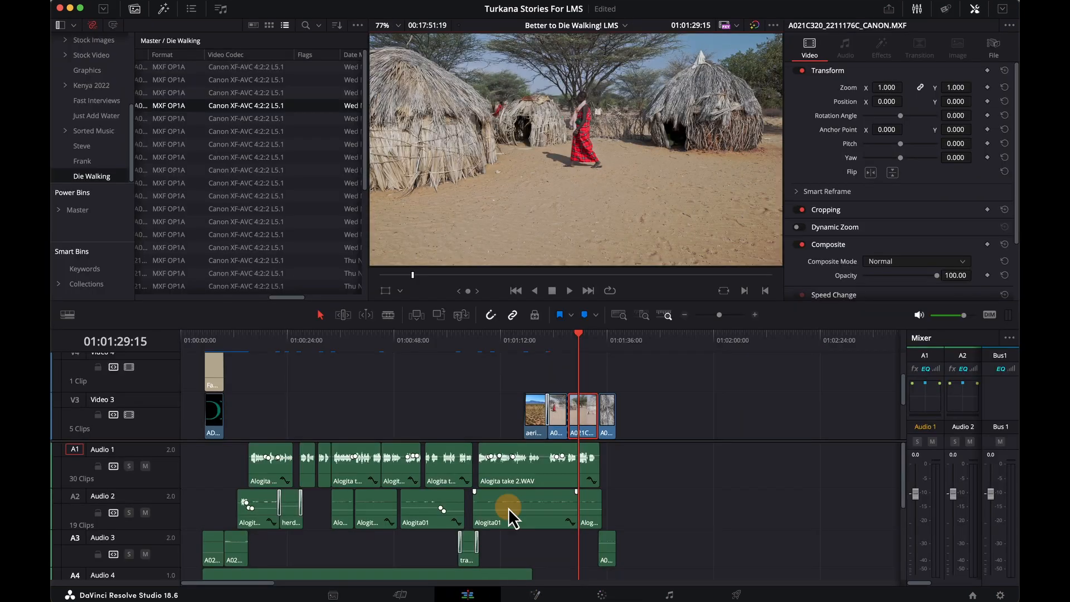
Play the timeline from 01:01:23:06 across the cut between the two huts clip parts to check the grade change.
left_click_drag(580, 332, 555, 346)
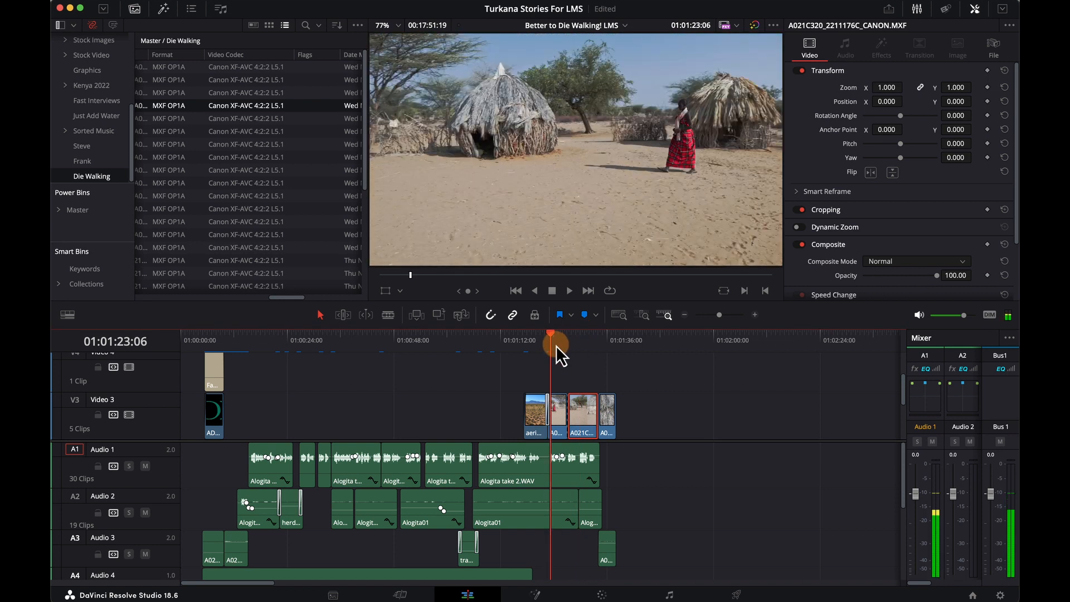
key("space")
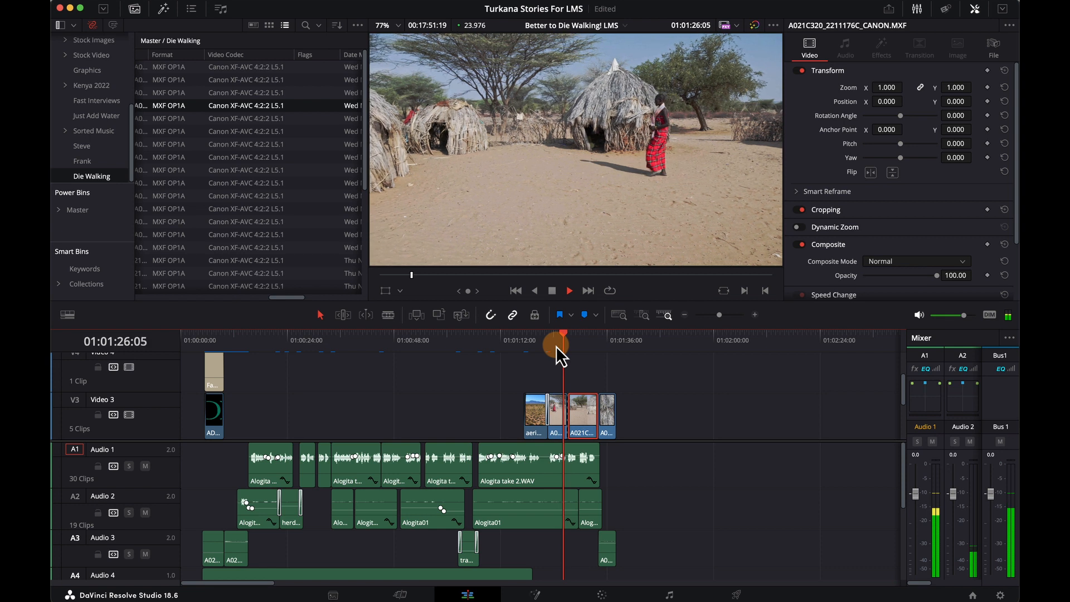
key("space")
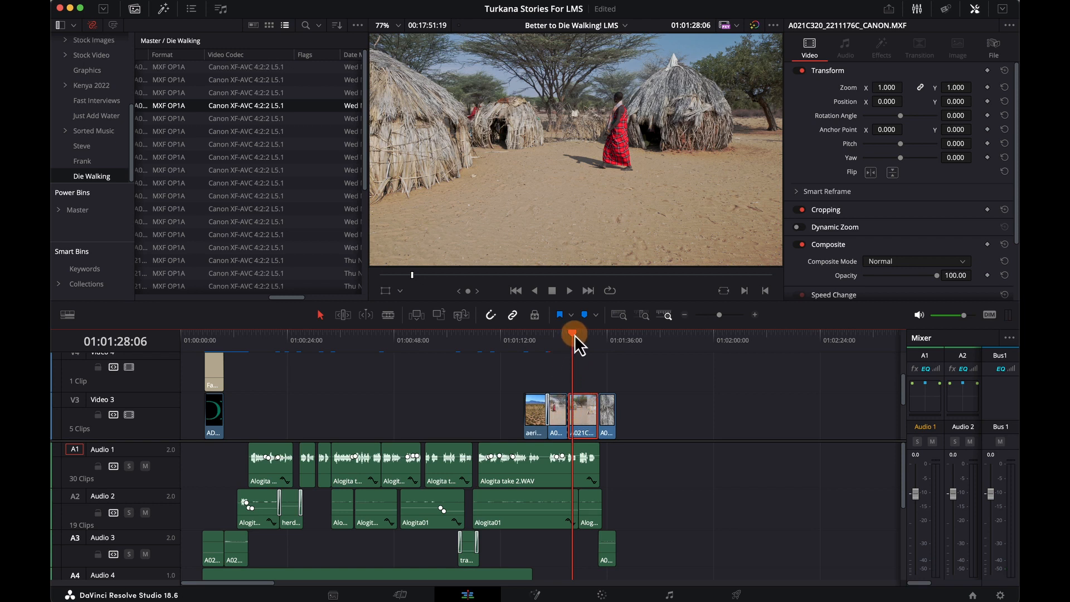
Add a 1-second Cross Dissolve at the cut between the two huts clip parts on Video 3, at 01:01:27:07.
left_click_drag(574, 334, 570, 335)
left_click(570, 413)
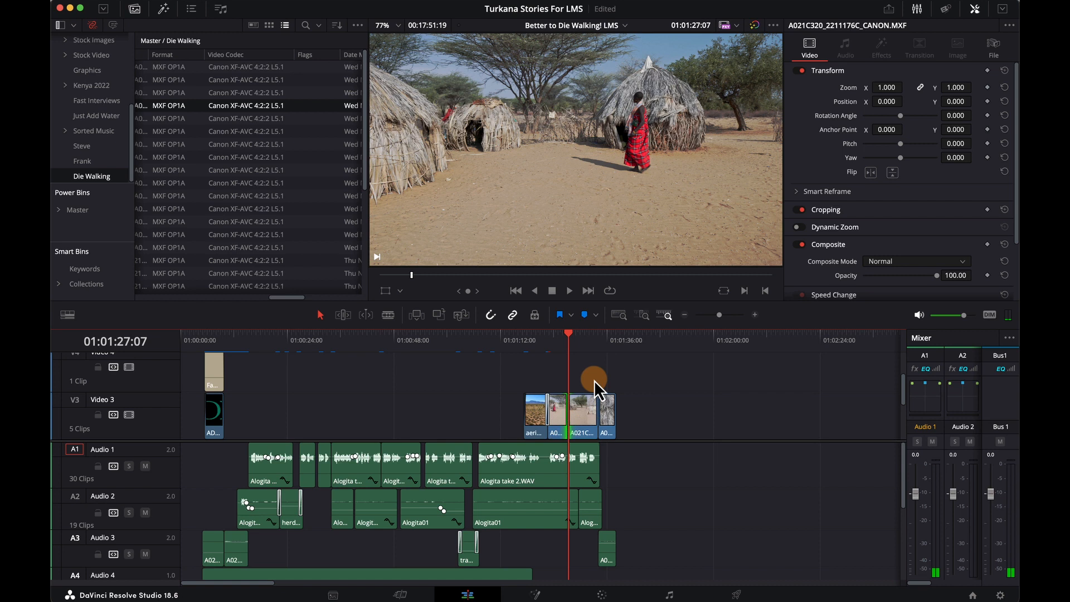
left_click_drag(566, 336, 551, 338)
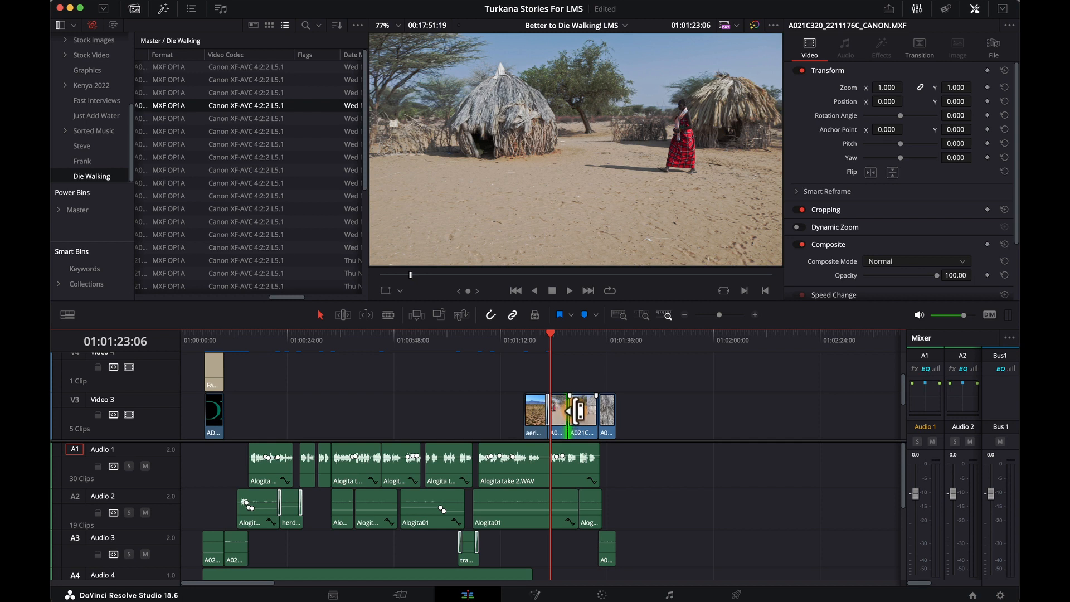
left_click(578, 410)
key("super+equal")
key("super+equal")
key("super+equal")
Lengthen the Cross Dissolve between the two huts clip parts to 2.8 seconds (66 frames), centred on the cut.
left_click(683, 341)
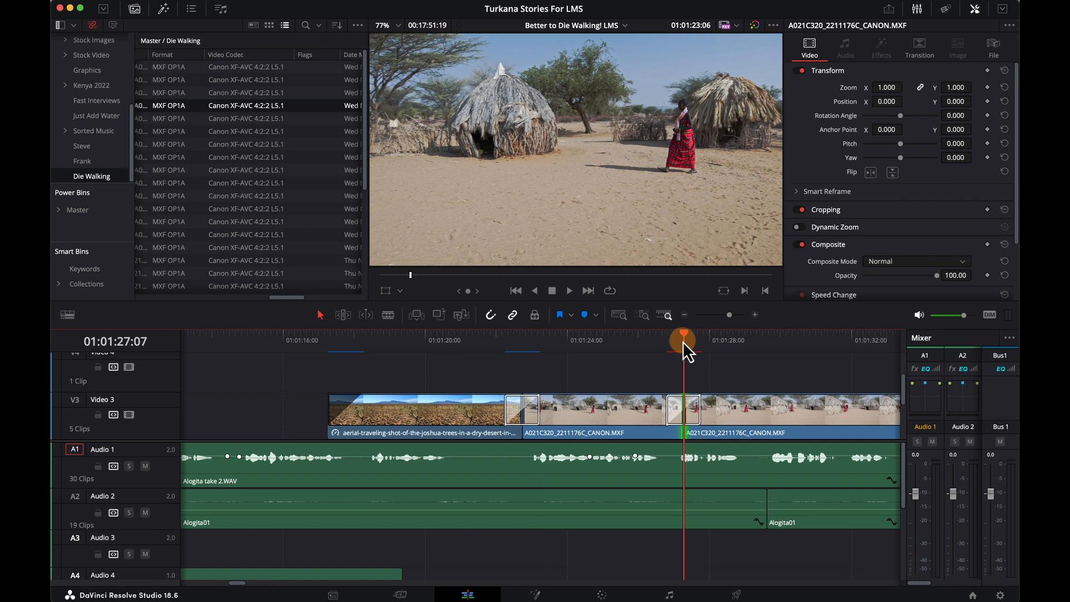
left_click(669, 406)
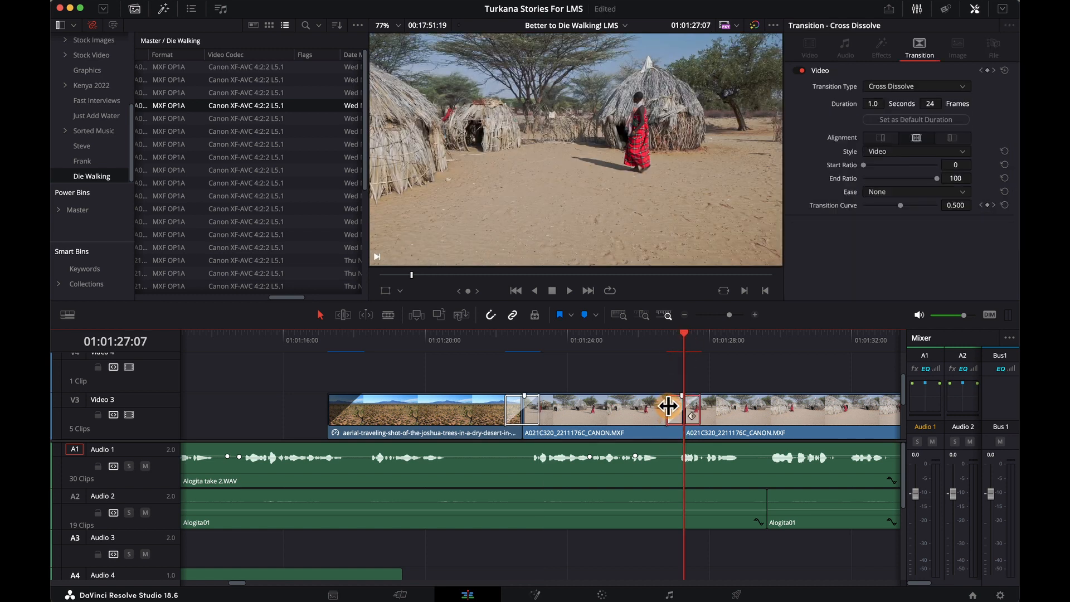
left_click_drag(668, 407, 636, 405)
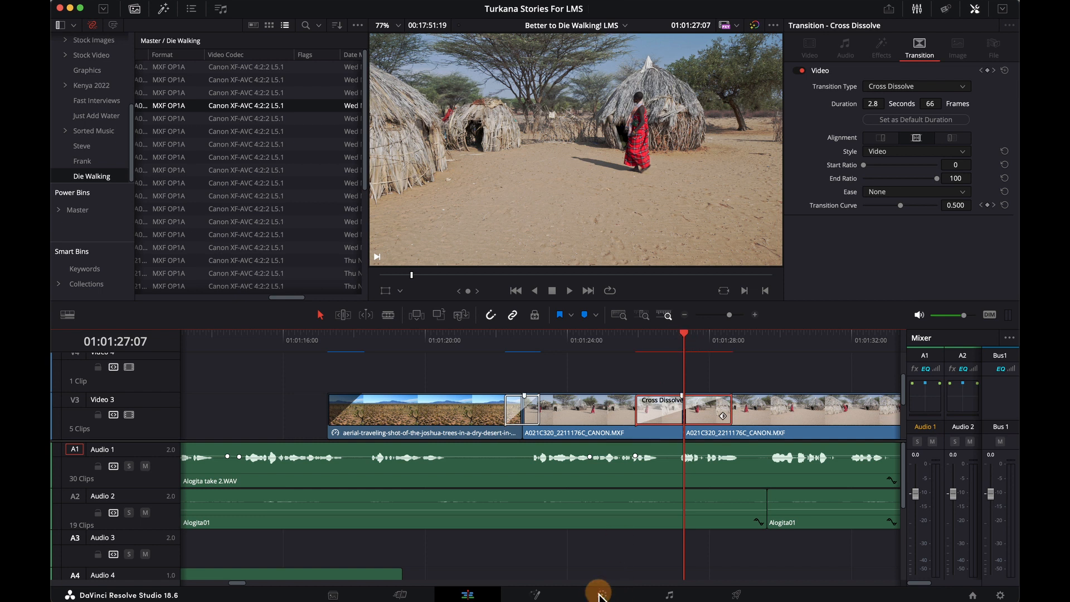
Play the timeline from 01:01:23:15 through the lengthened dissolve to review the grade blending between the huts clip parts.
left_click_drag(566, 347, 554, 350)
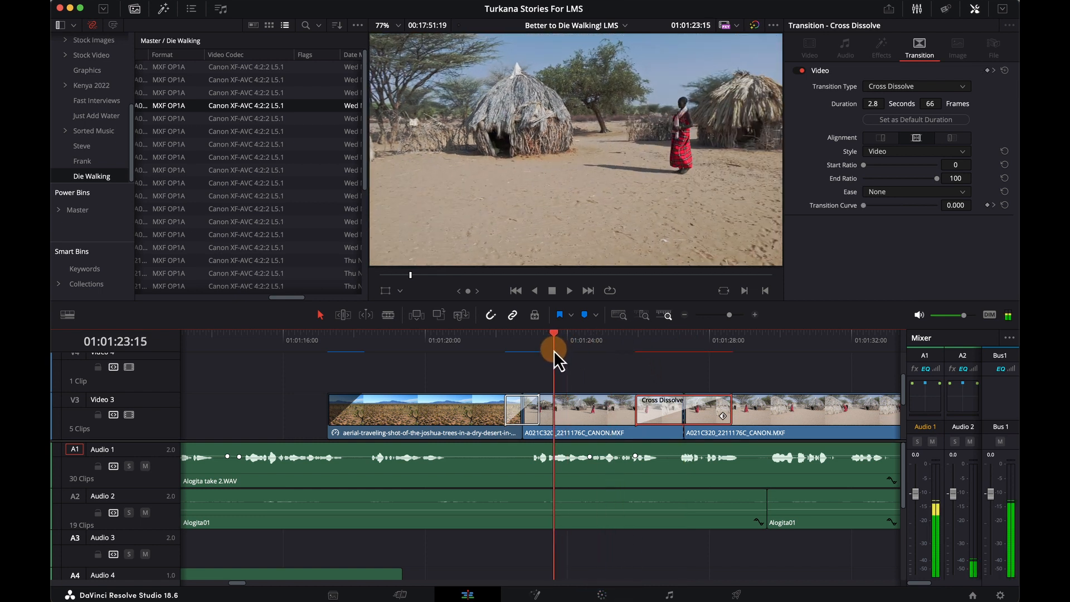
key("space")
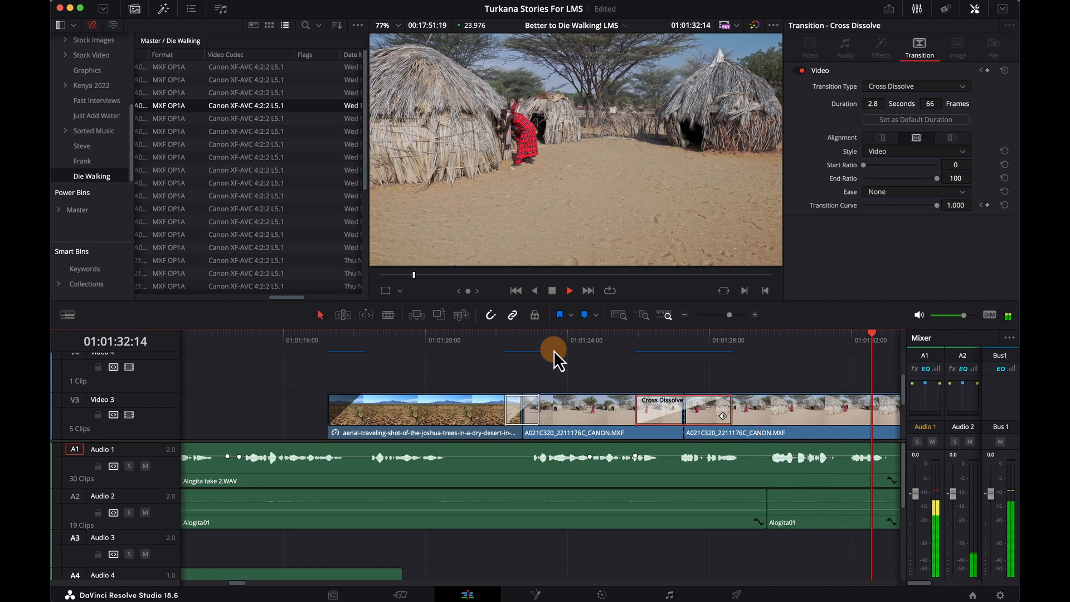
key("space")
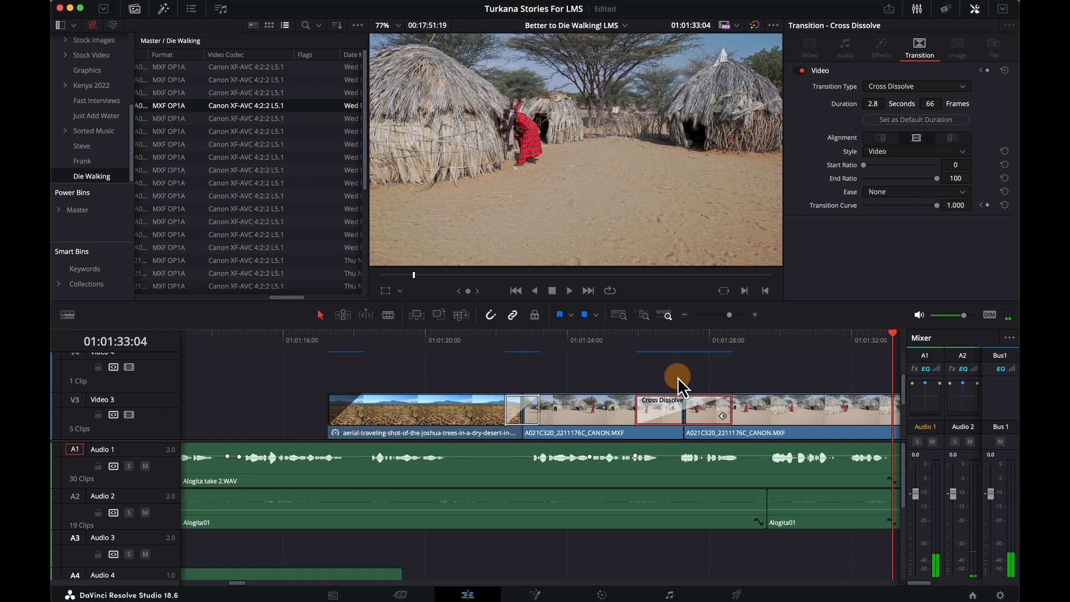
Open the second part of the huts clip on the Color page at 01:01:33:04.
left_click(602, 597)
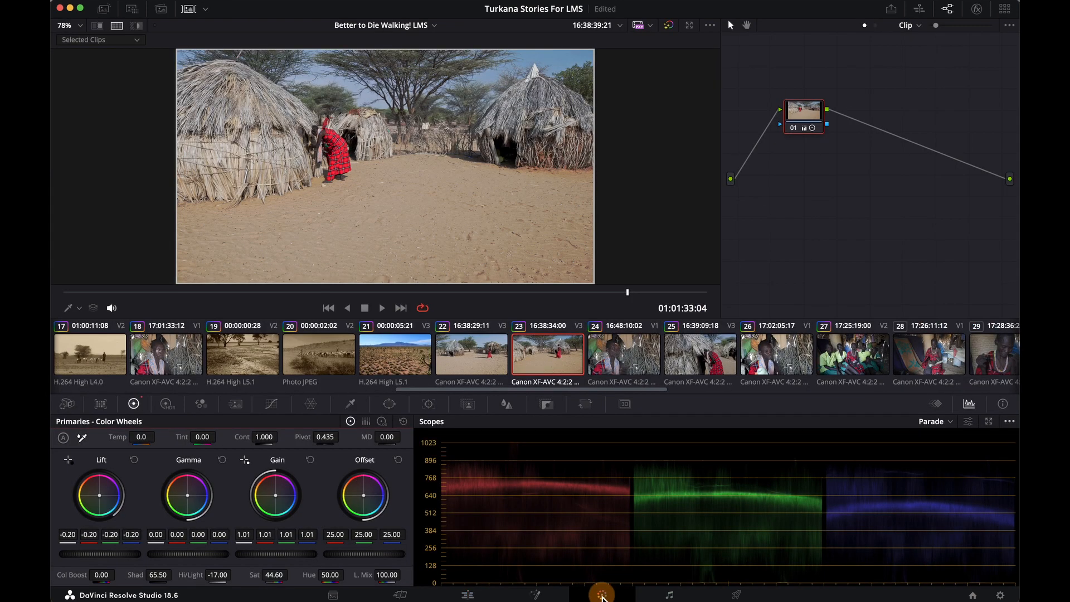
left_click(469, 596)
left_click(603, 596)
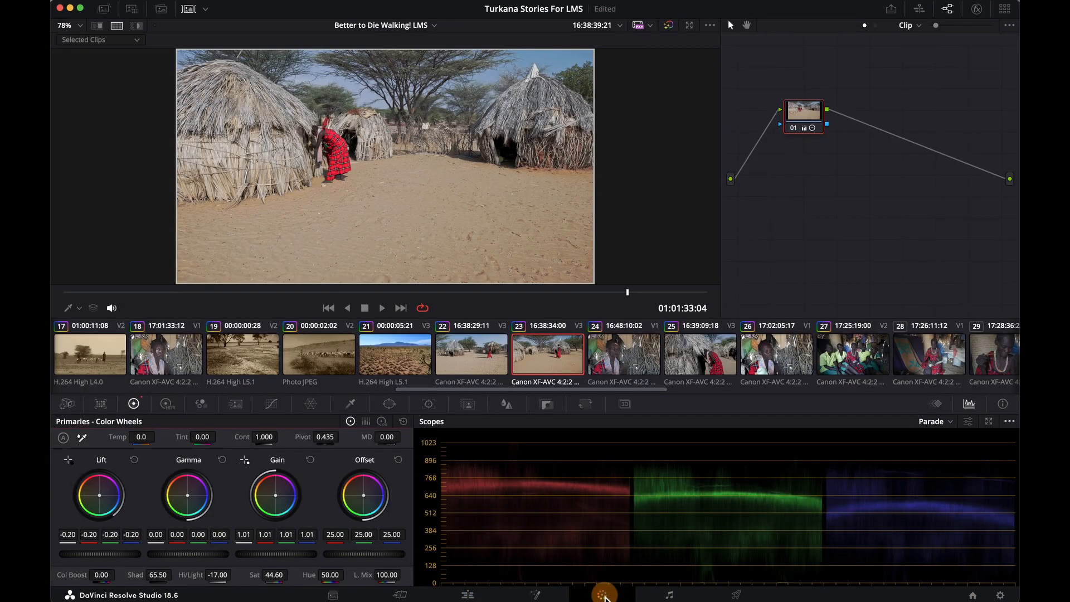